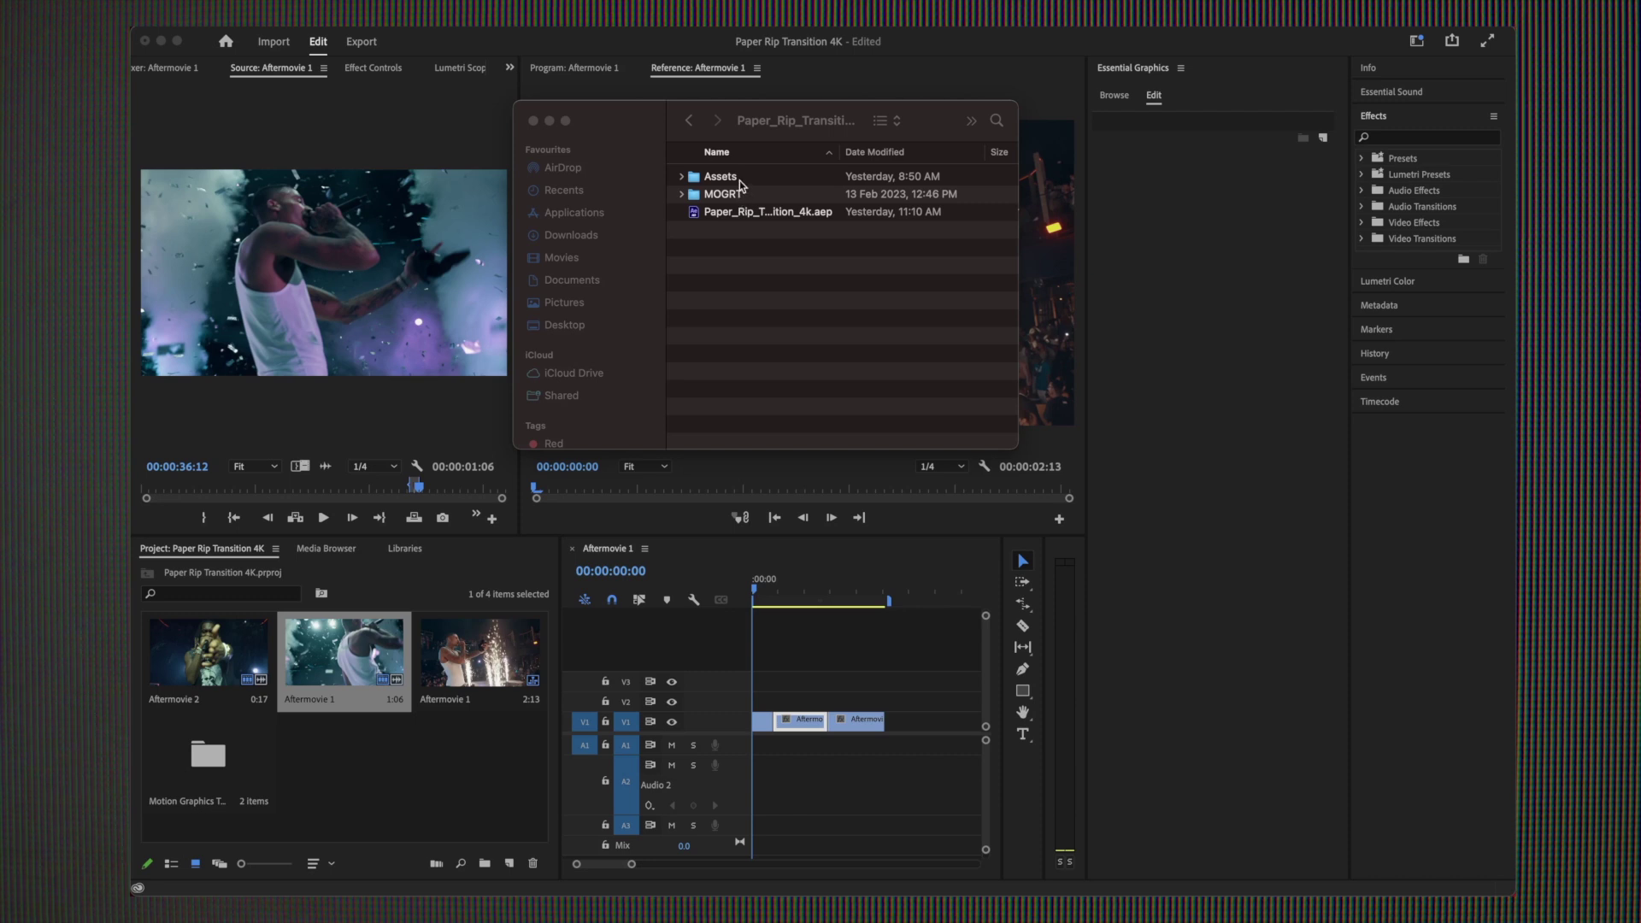
Review the additional template folders registered for Essential Graphics and browse the MOGRT folder without changing the list.
left_click(840, 649)
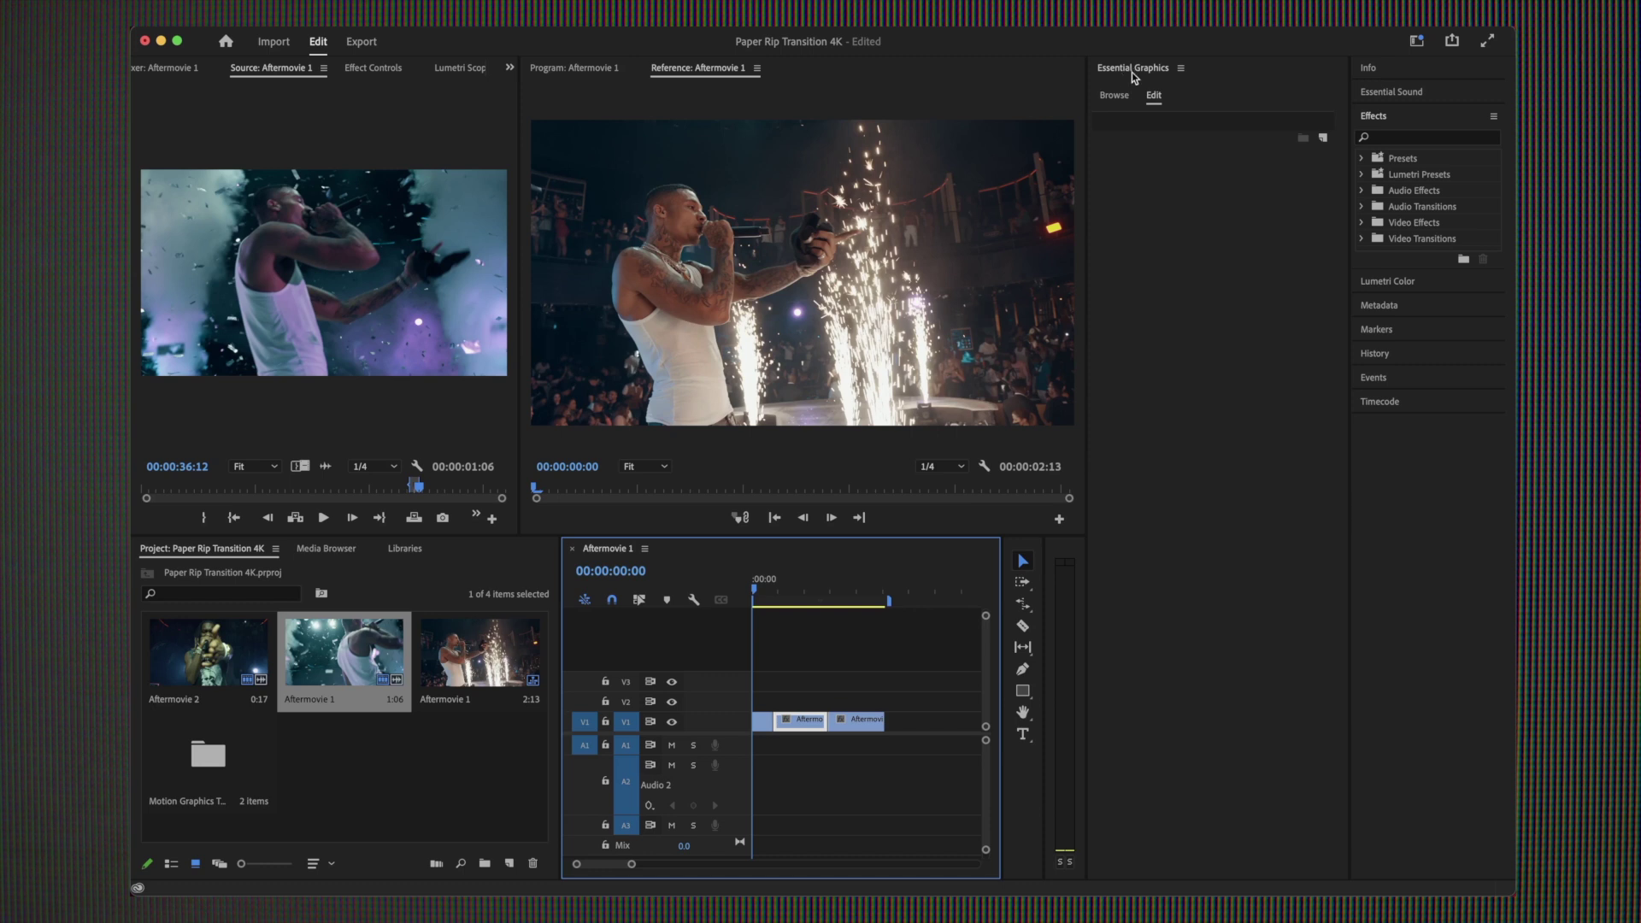
left_click(1180, 68)
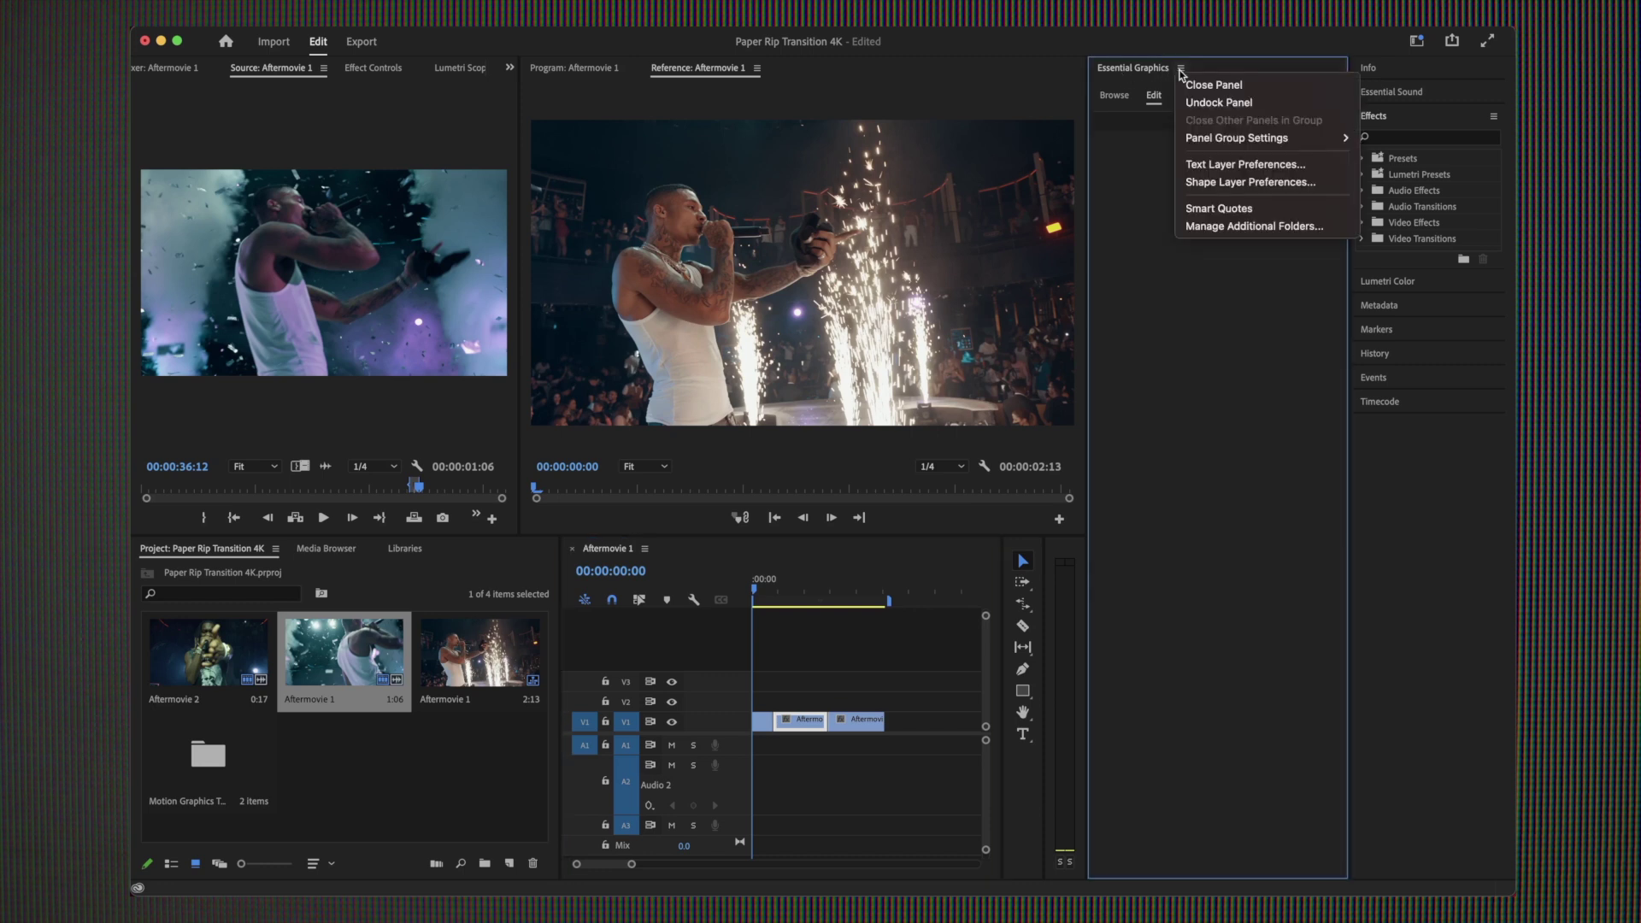
left_click(1224, 227)
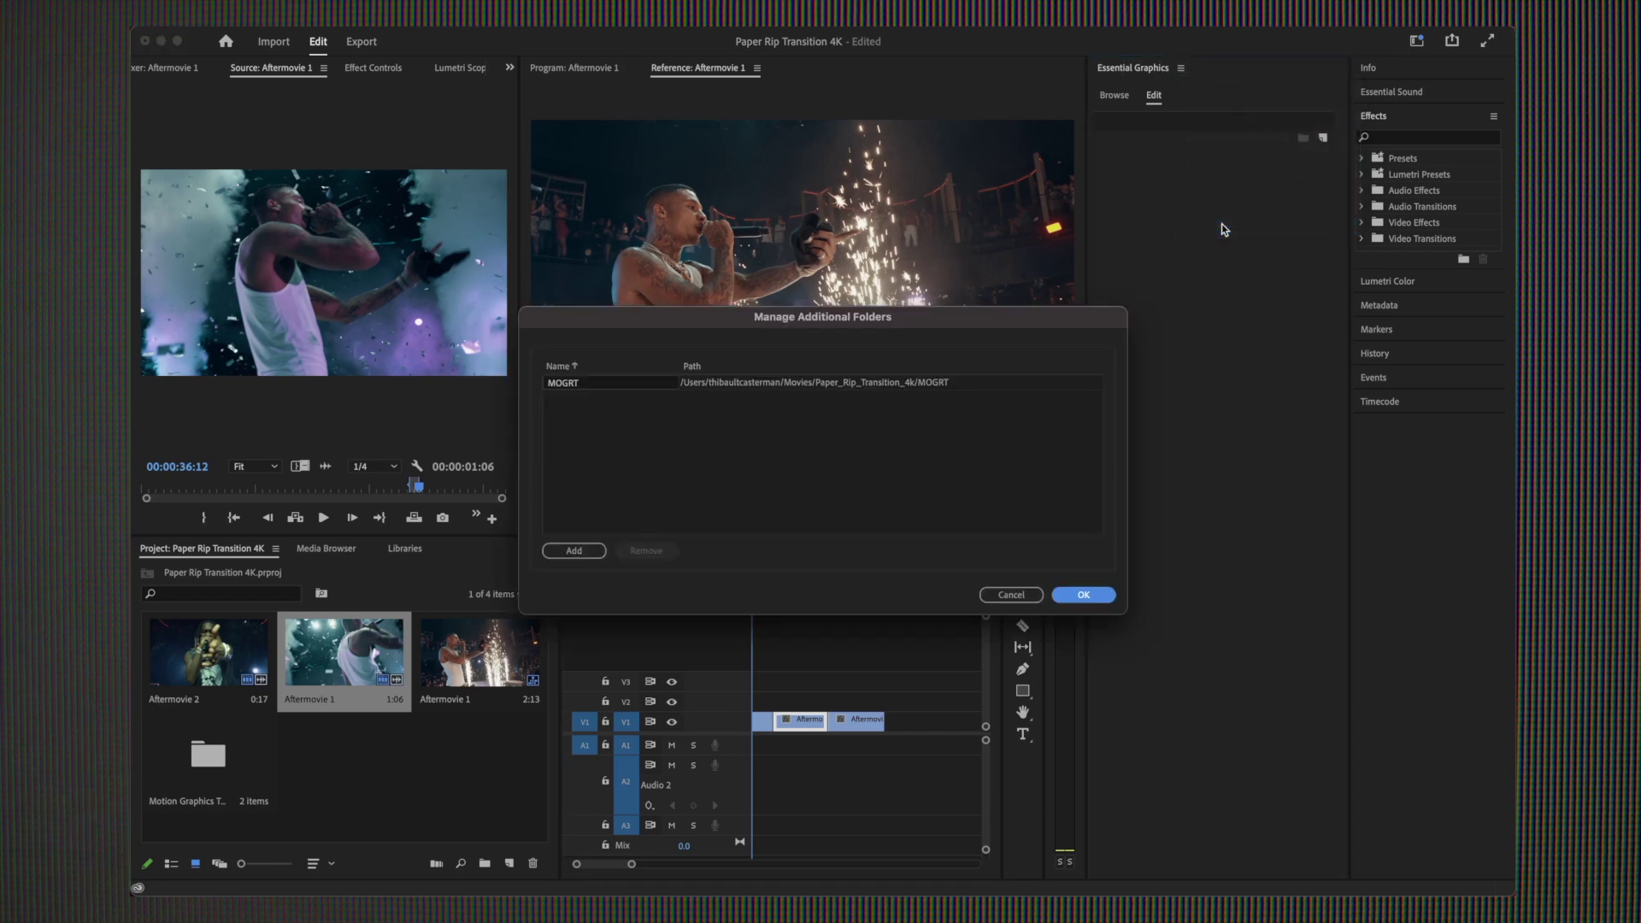
left_click(573, 550)
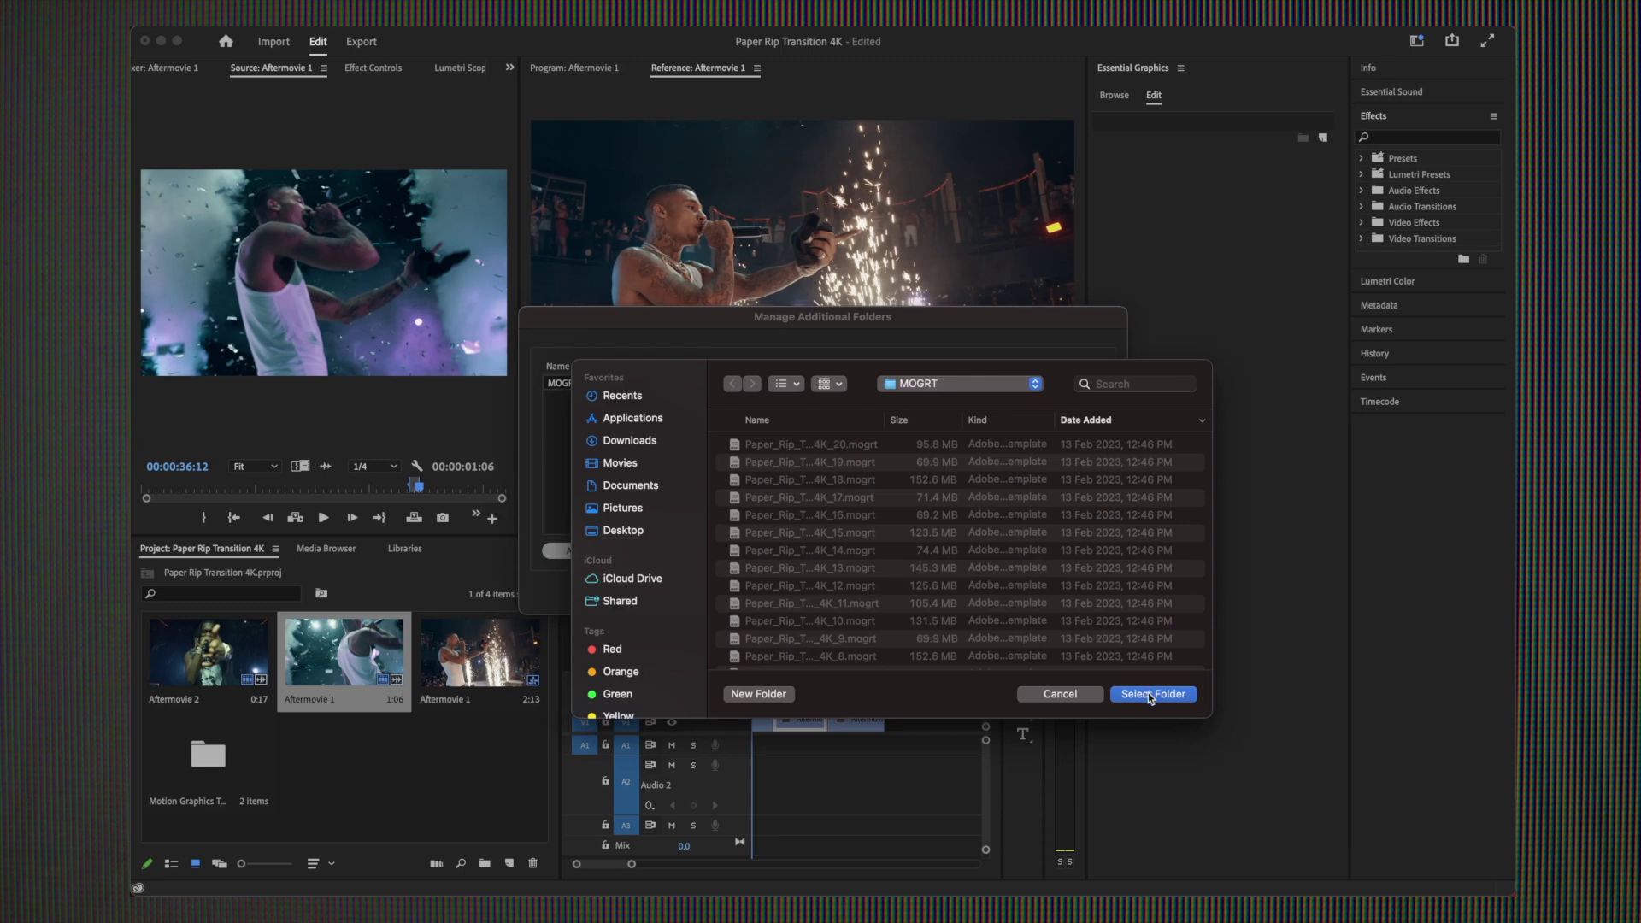
left_click(1068, 698)
left_click(1081, 595)
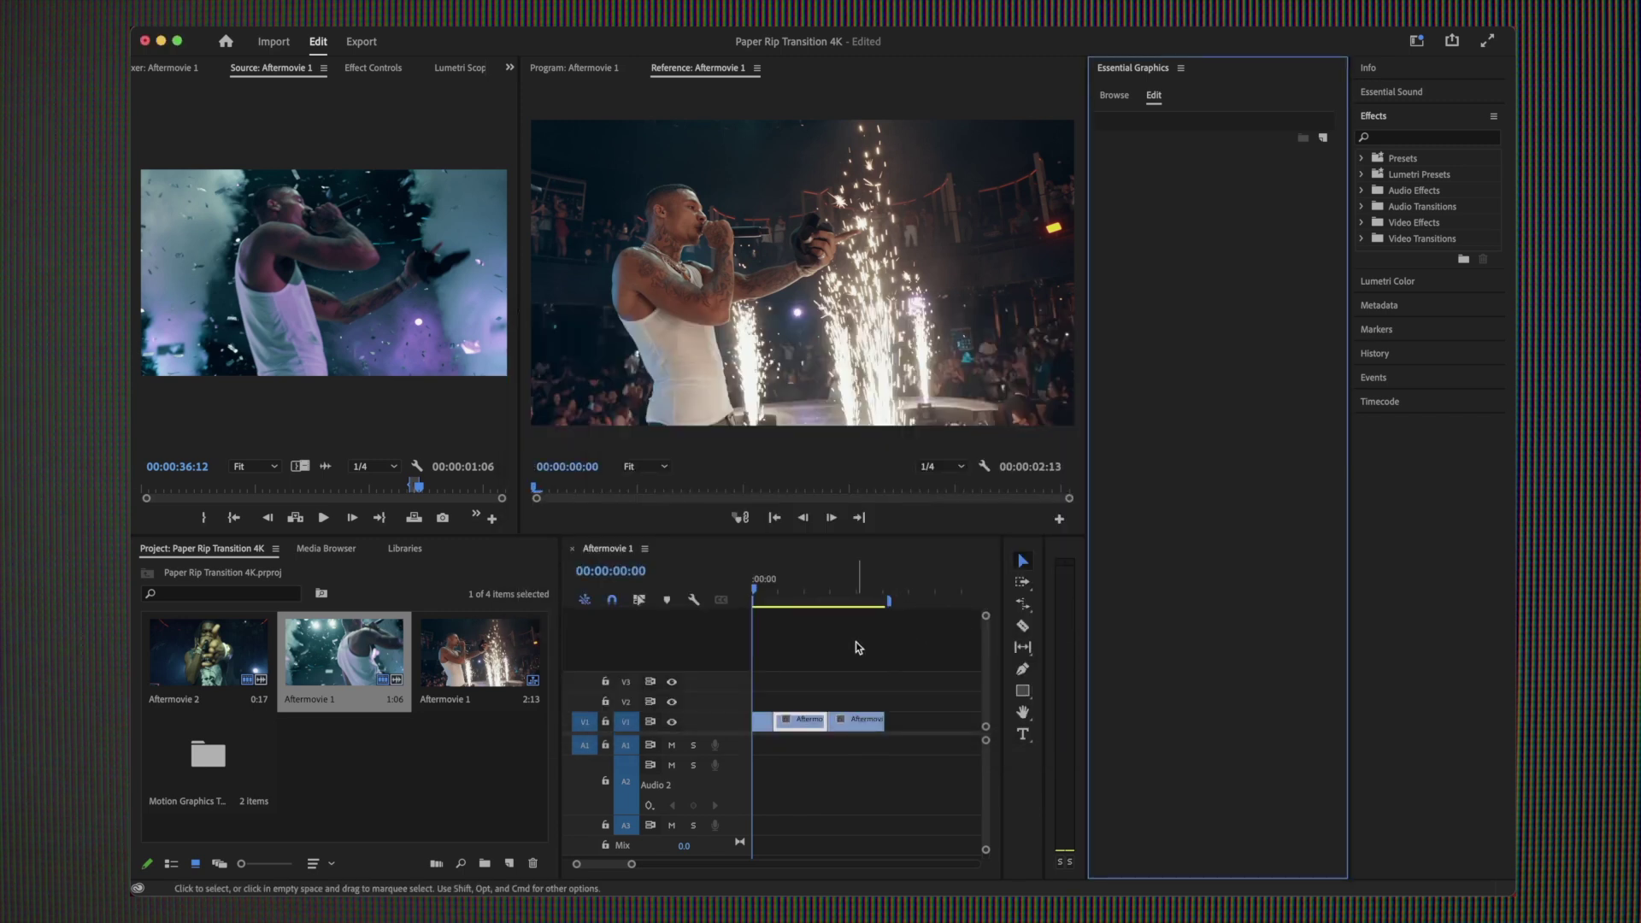
Browse the MOGRT templates and place Paper_Rip_Transition_4K_7 on track V1 after the existing clips, leaving a gap.
left_click(1114, 96)
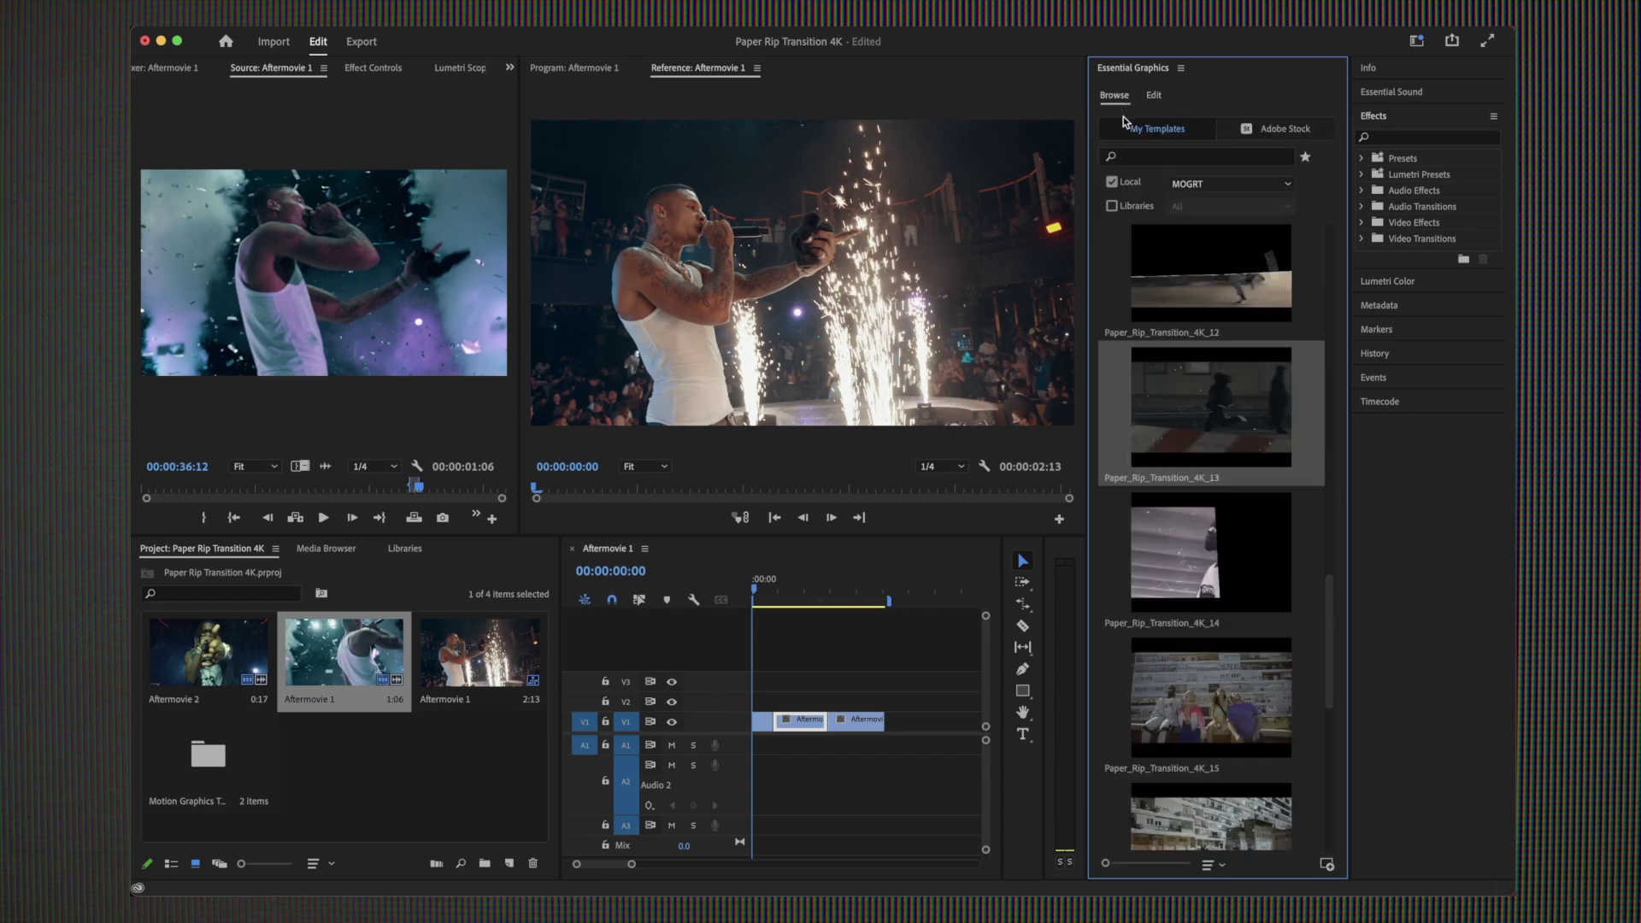
scroll(1218, 440, "up", 15)
scroll(1219, 440, "down", 12)
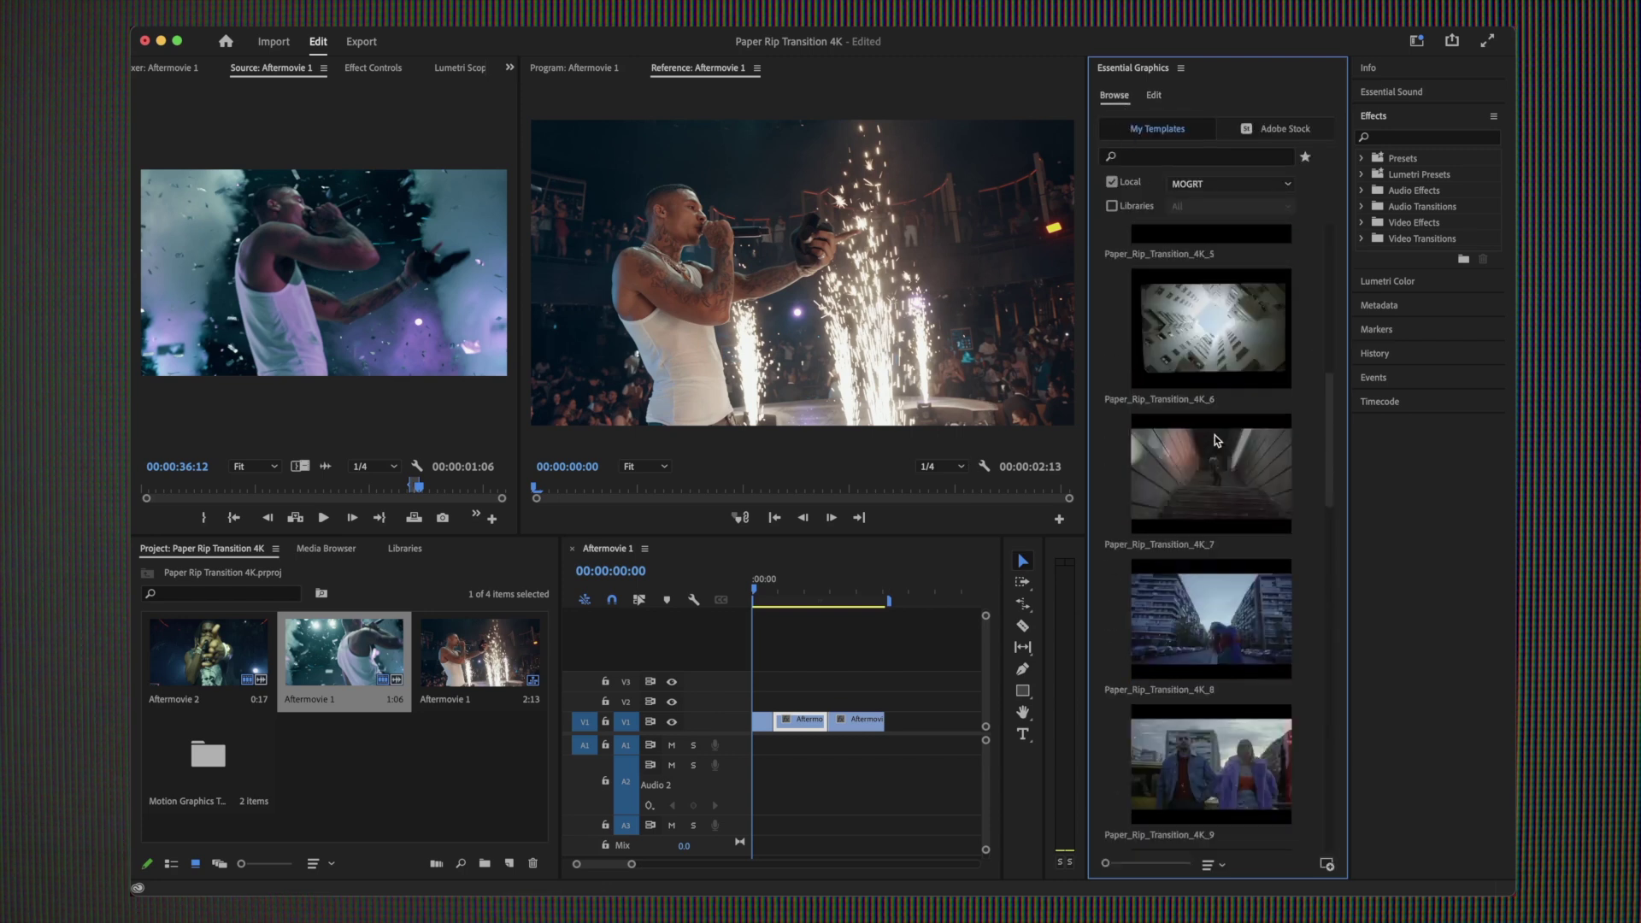
scroll(1214, 434, "up", 1)
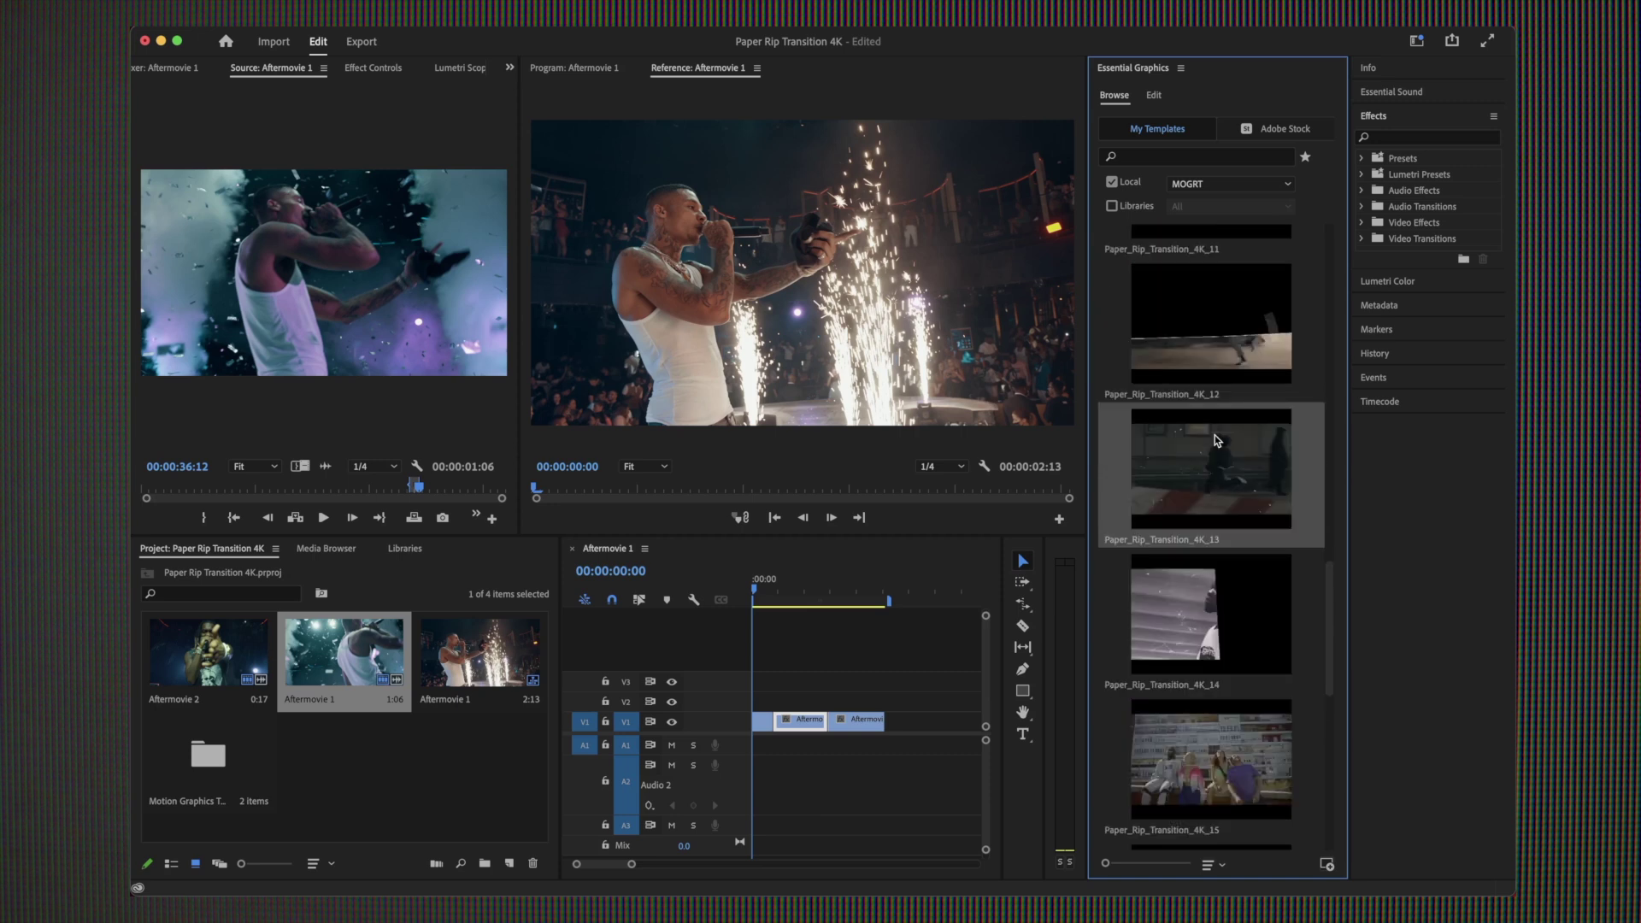
scroll(1227, 504, "up", 2)
scroll(1227, 505, "up", 3)
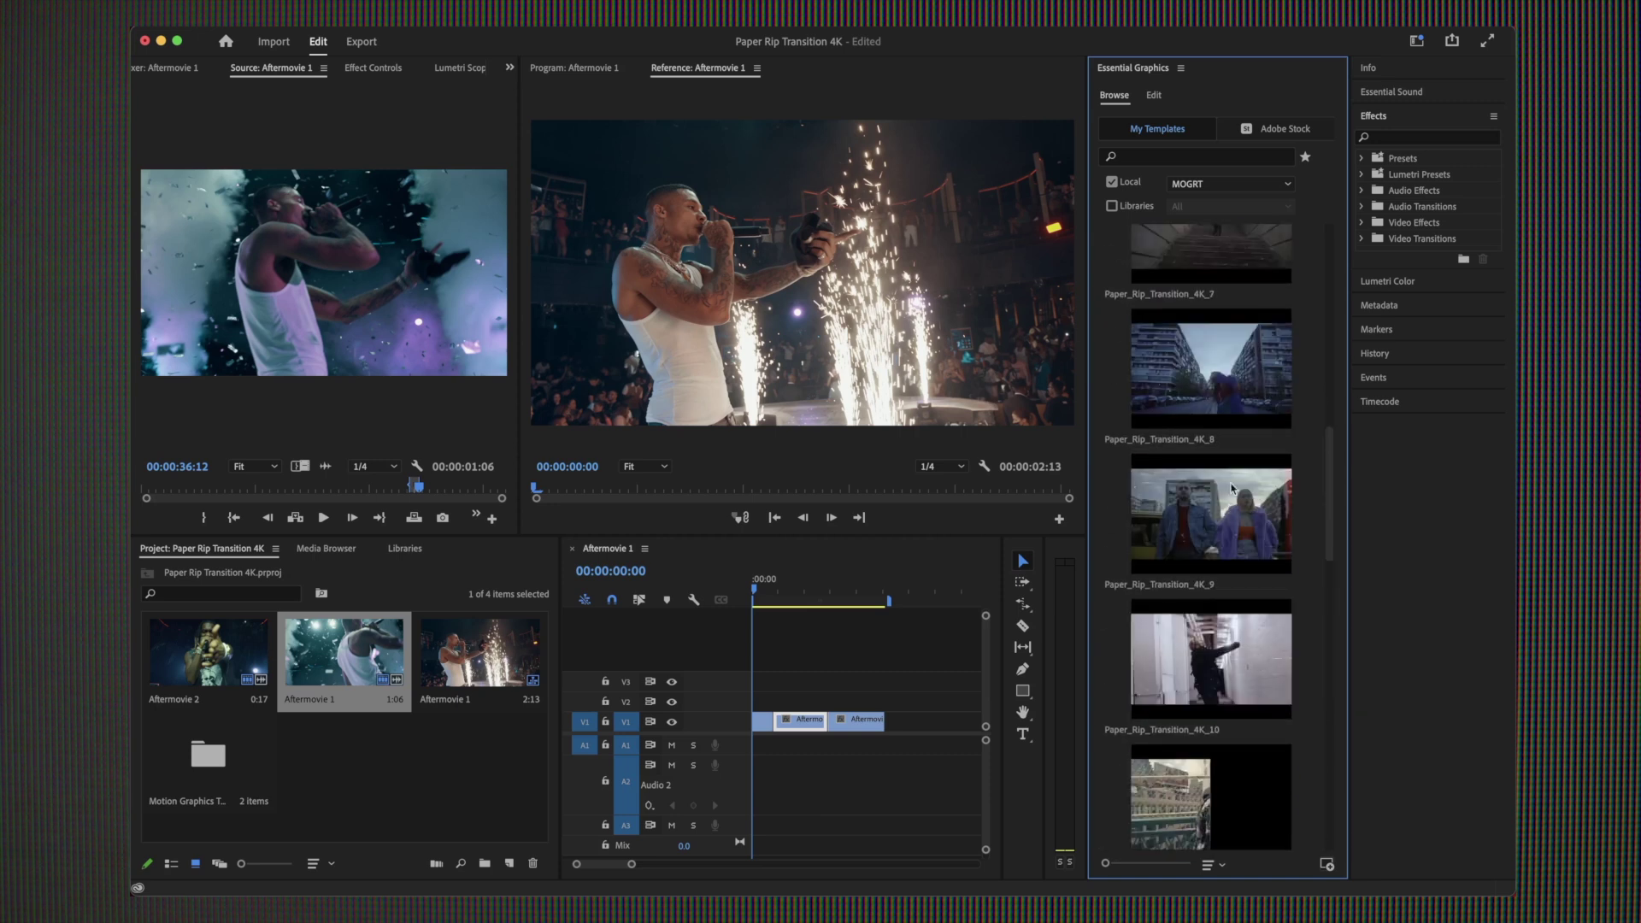
left_click(1213, 373)
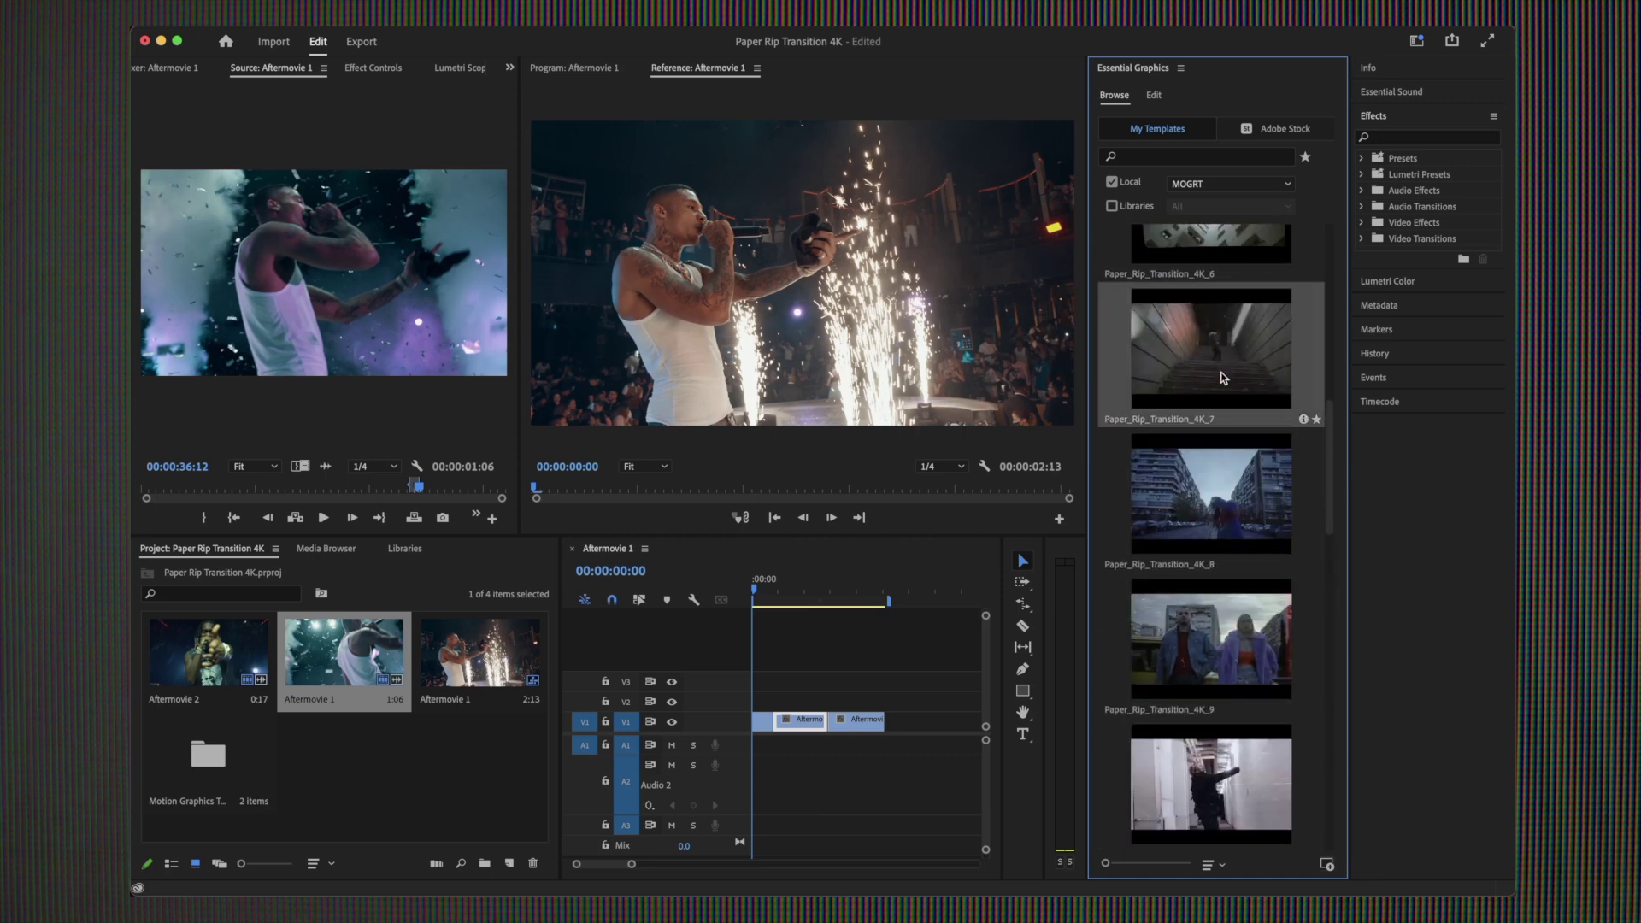
scroll(861, 693, "right", 1)
left_click_drag(1231, 336, 885, 722)
Preview the paper rip template clip on the timeline.
left_click(863, 596)
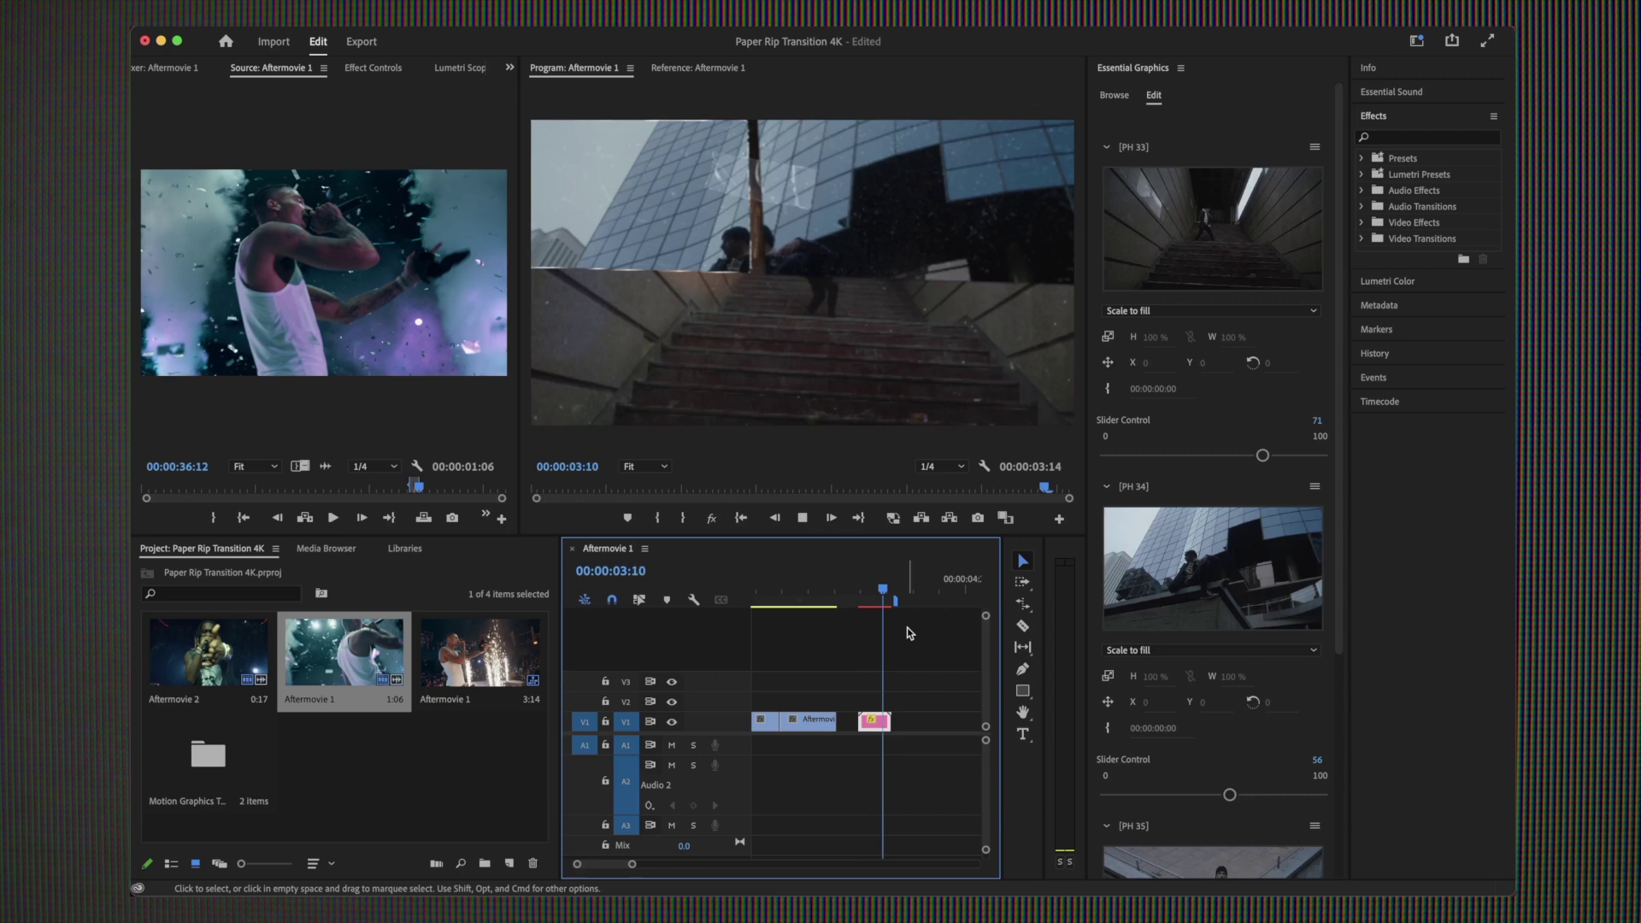
left_click(862, 592)
left_click(855, 595)
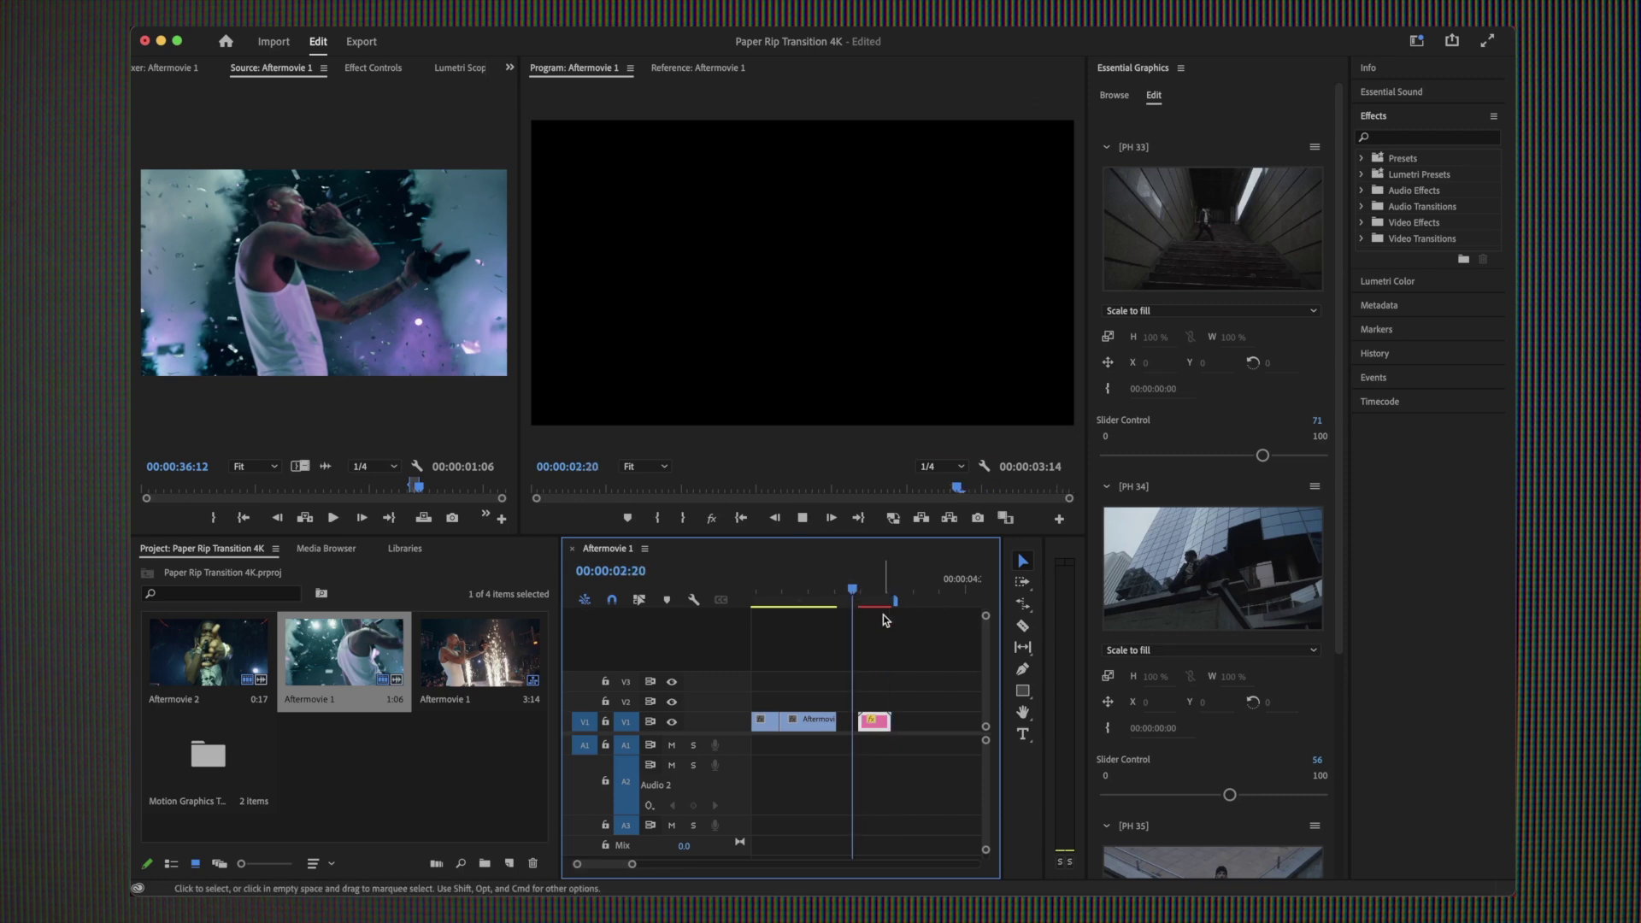
key("space")
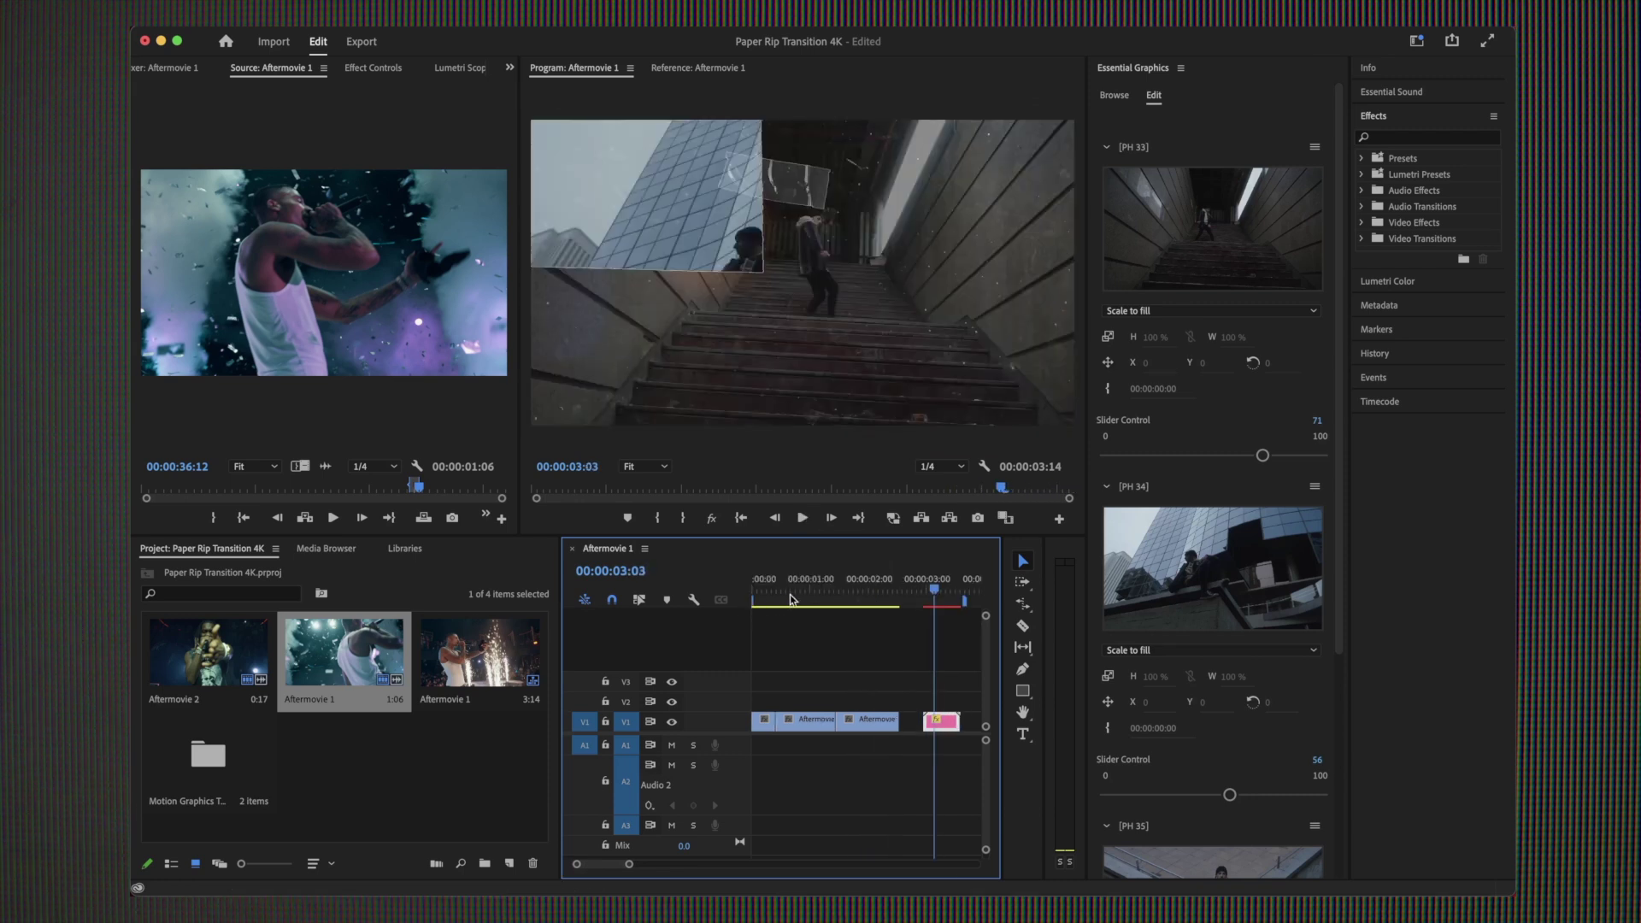
Add a frame hold to the first Aftermovie 1 clip at 00:00:00:05.
left_click_drag(788, 593, 702, 588)
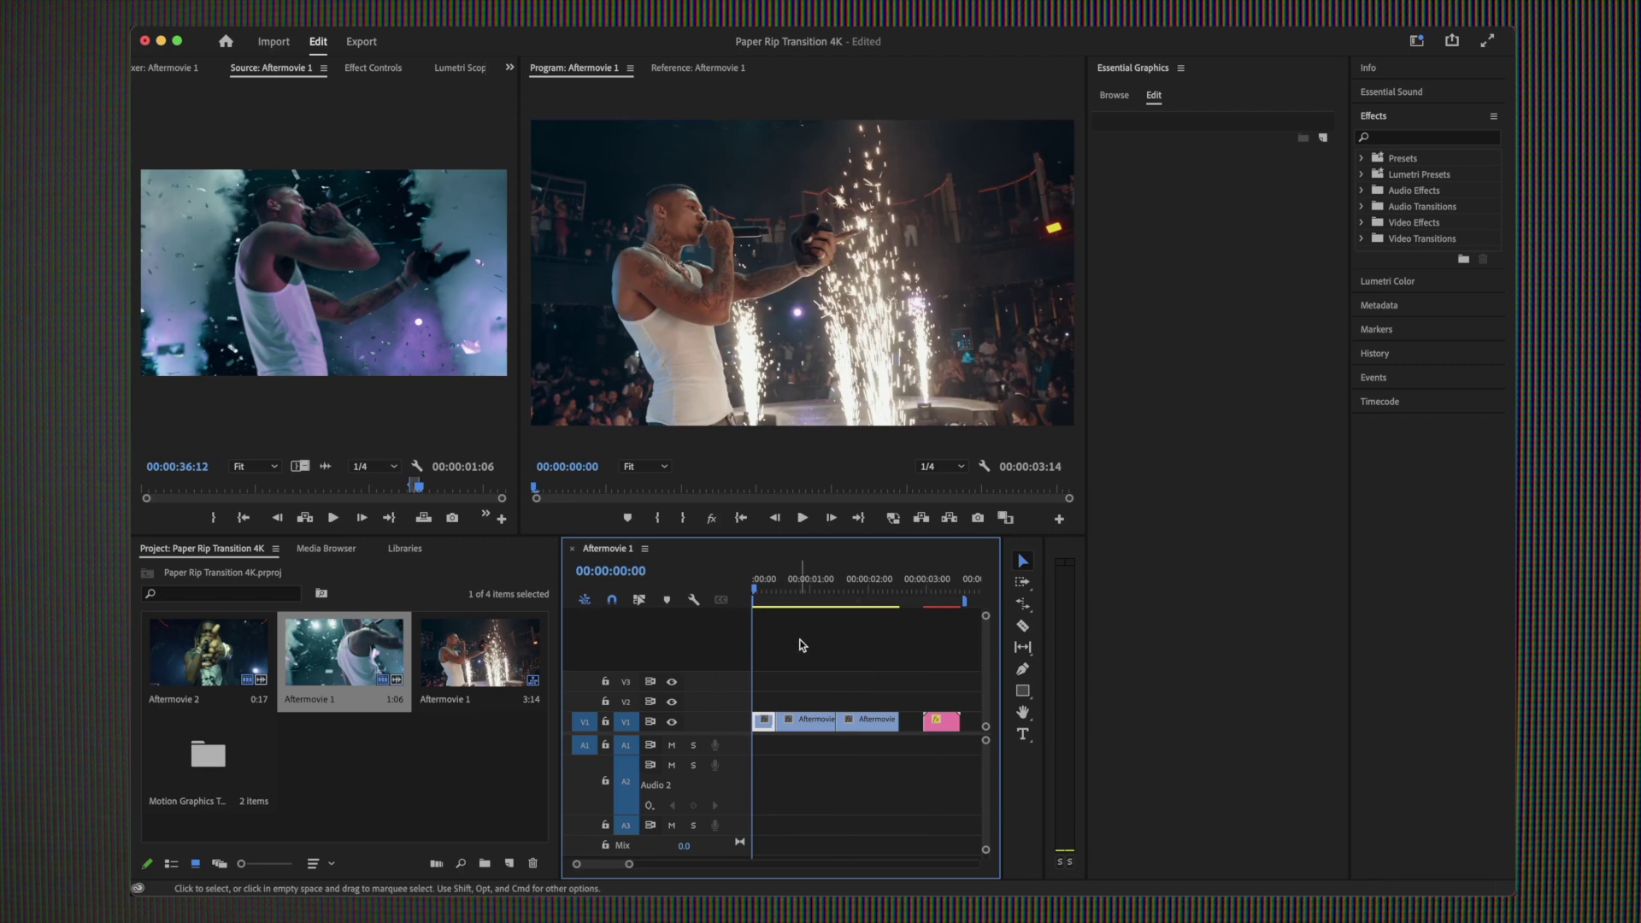
key("equal")
key("equal")
key("equal")
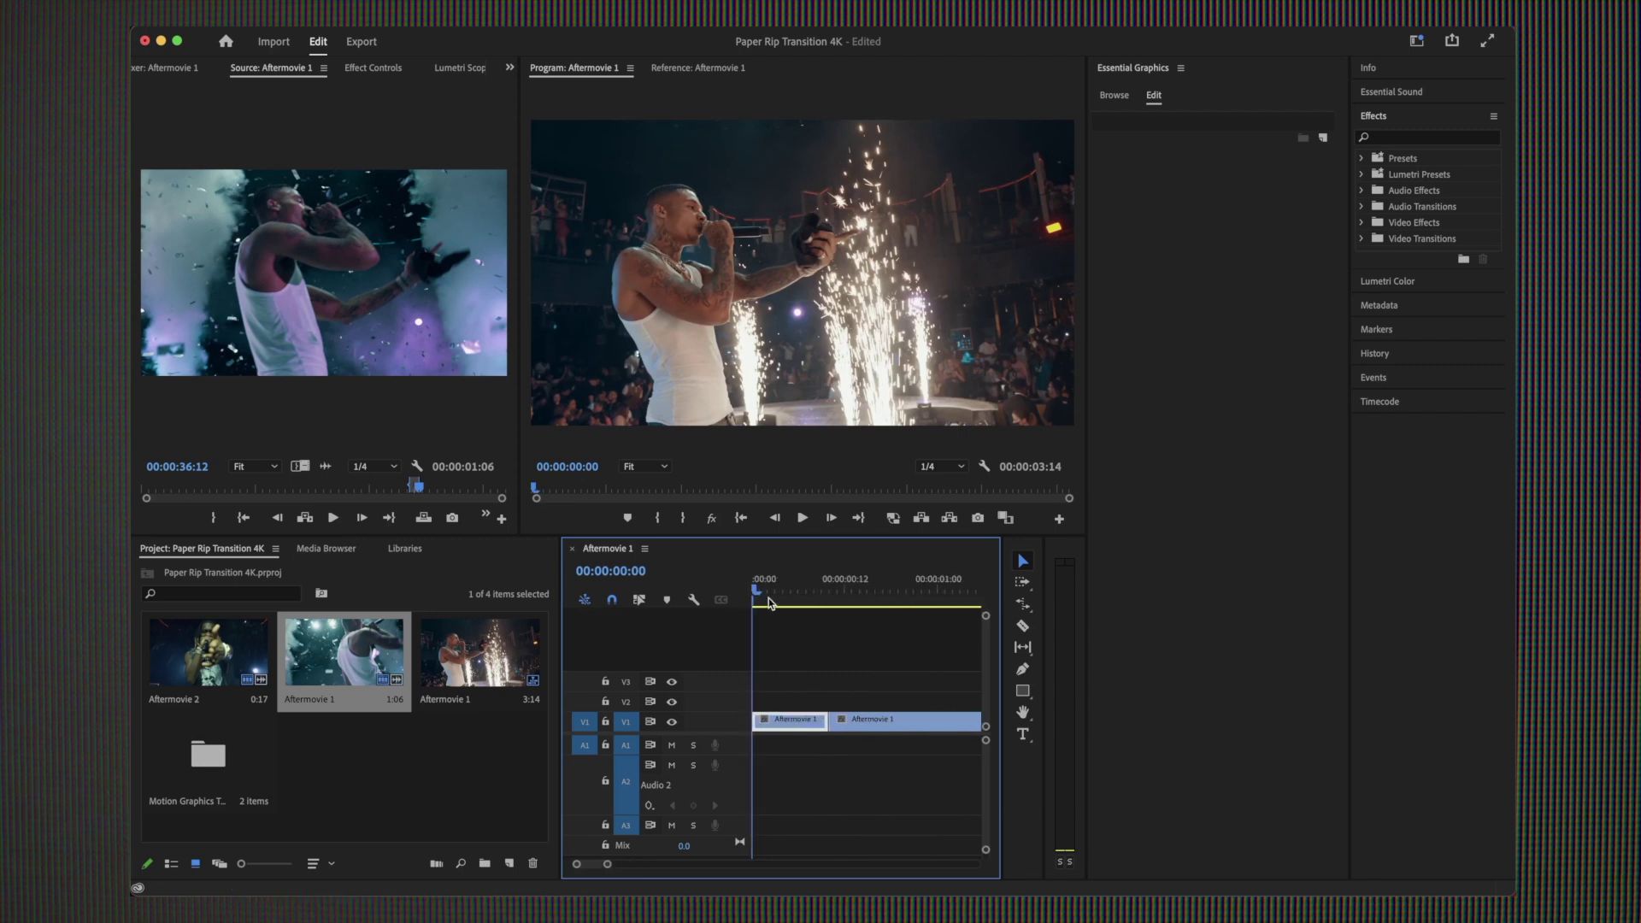
left_click_drag(760, 596, 792, 597)
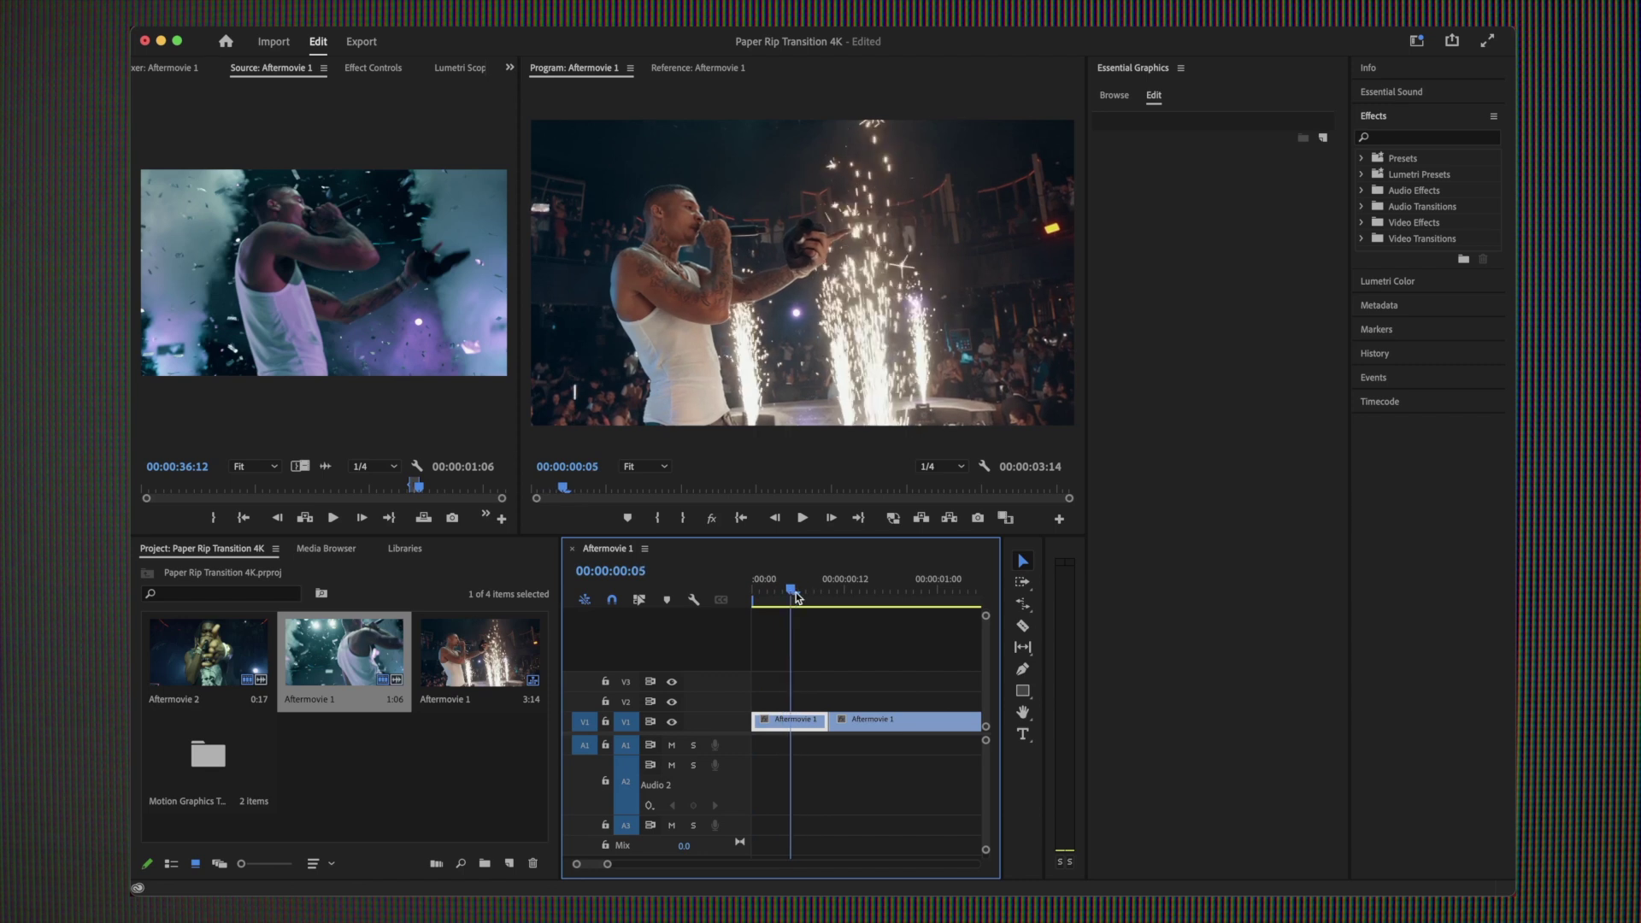
right_click(814, 720)
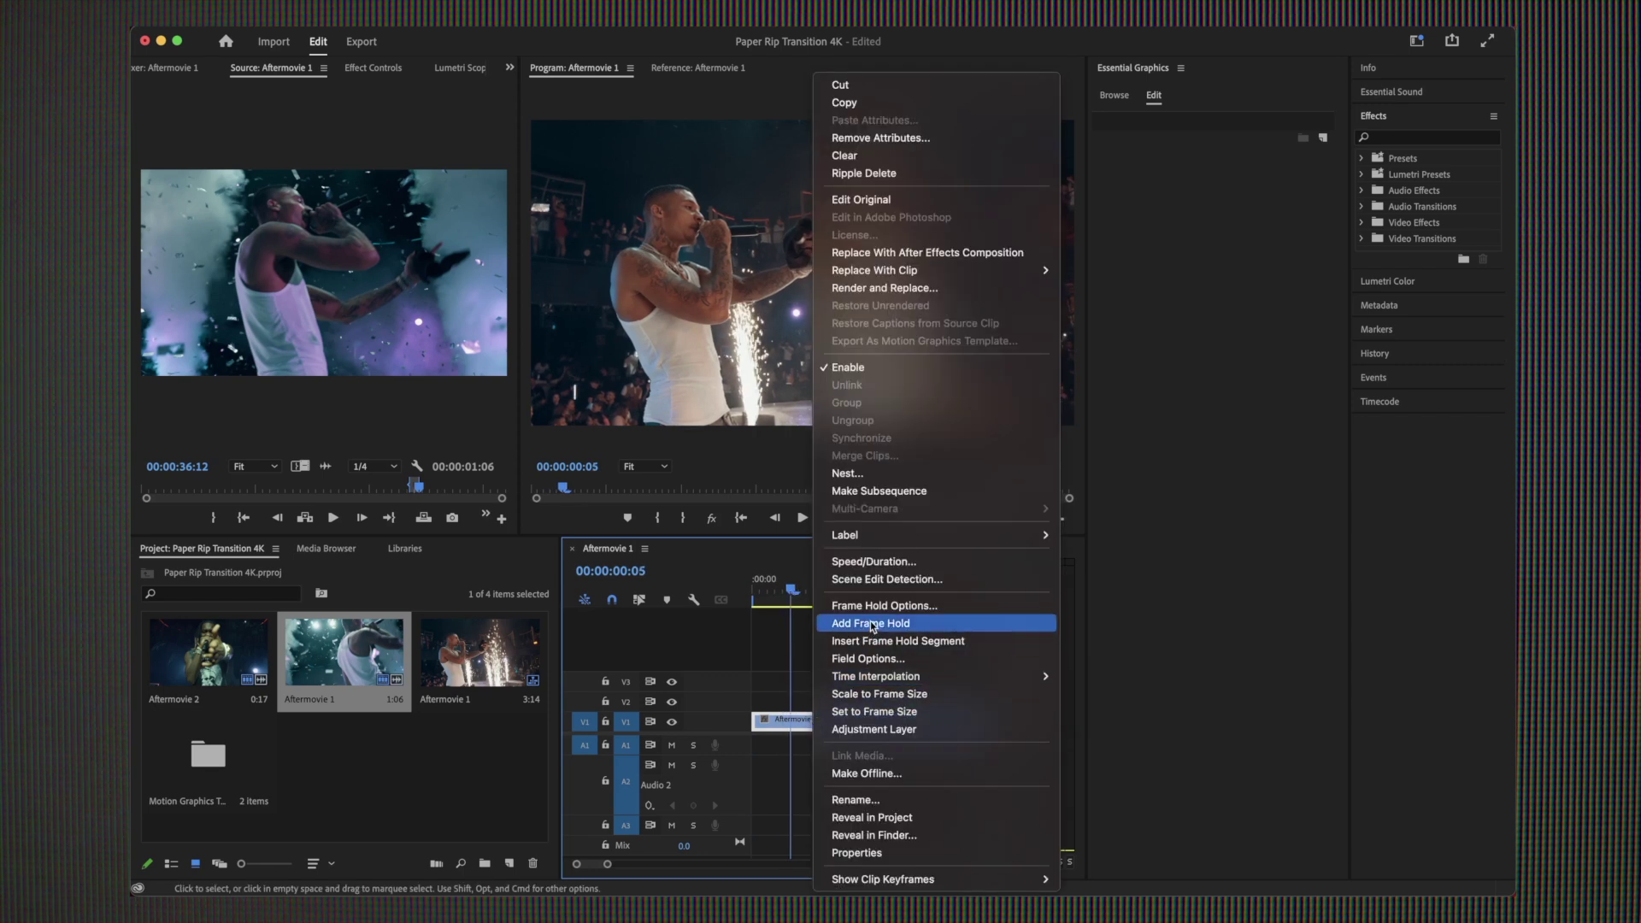
left_click(868, 625)
Nest the held segment of the first clip as a sequence named FH1.
right_click(814, 732)
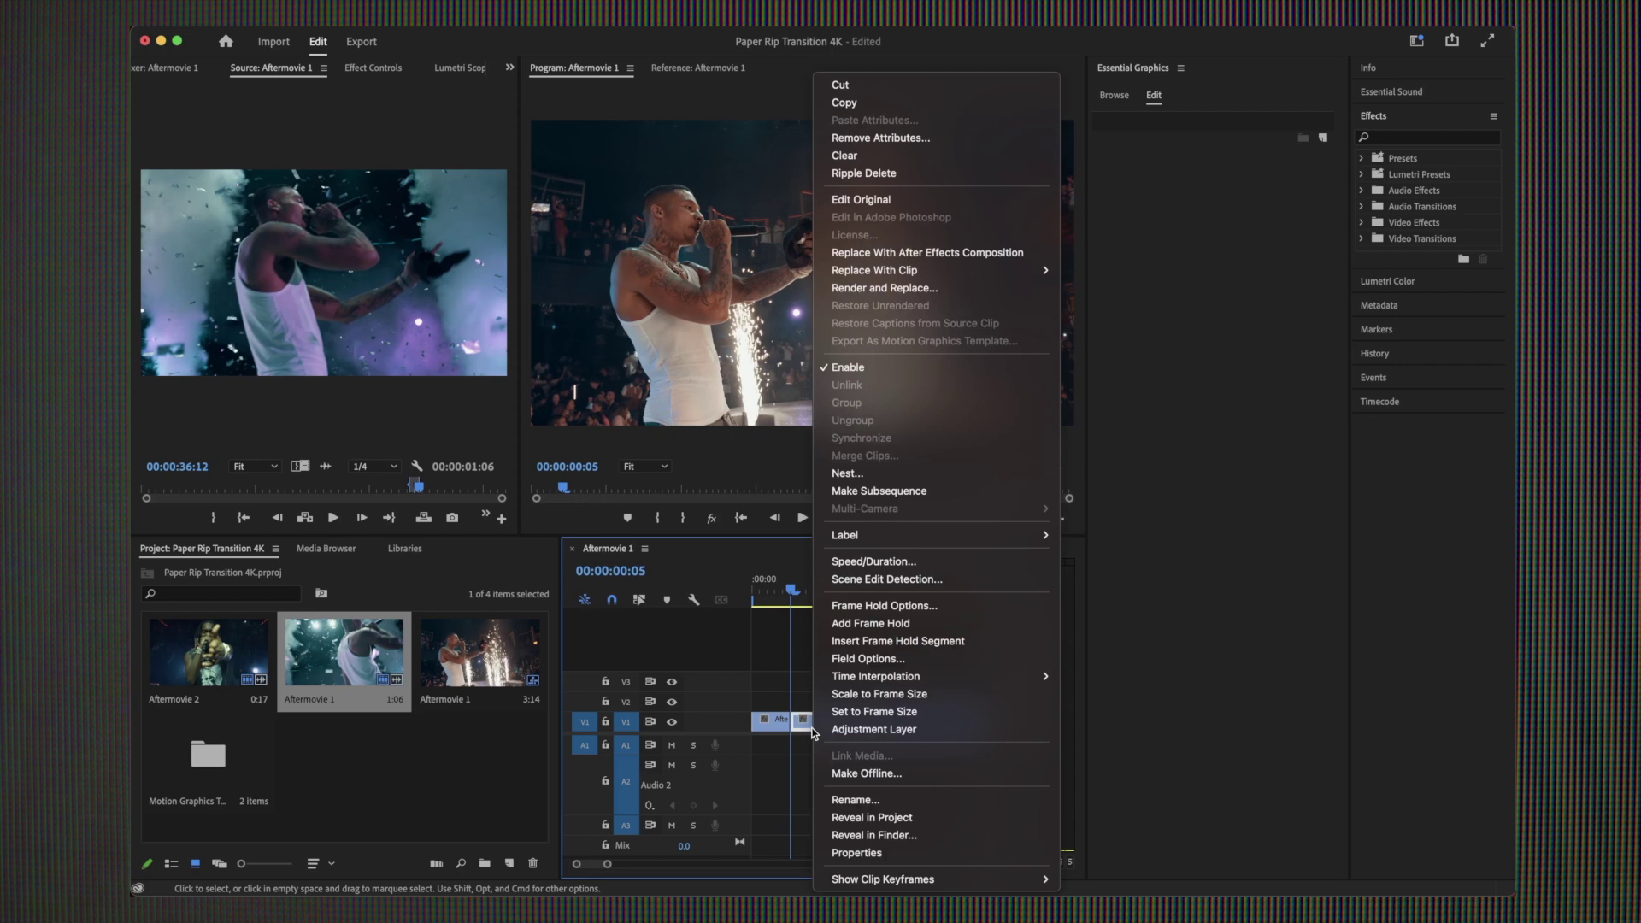
left_click(889, 474)
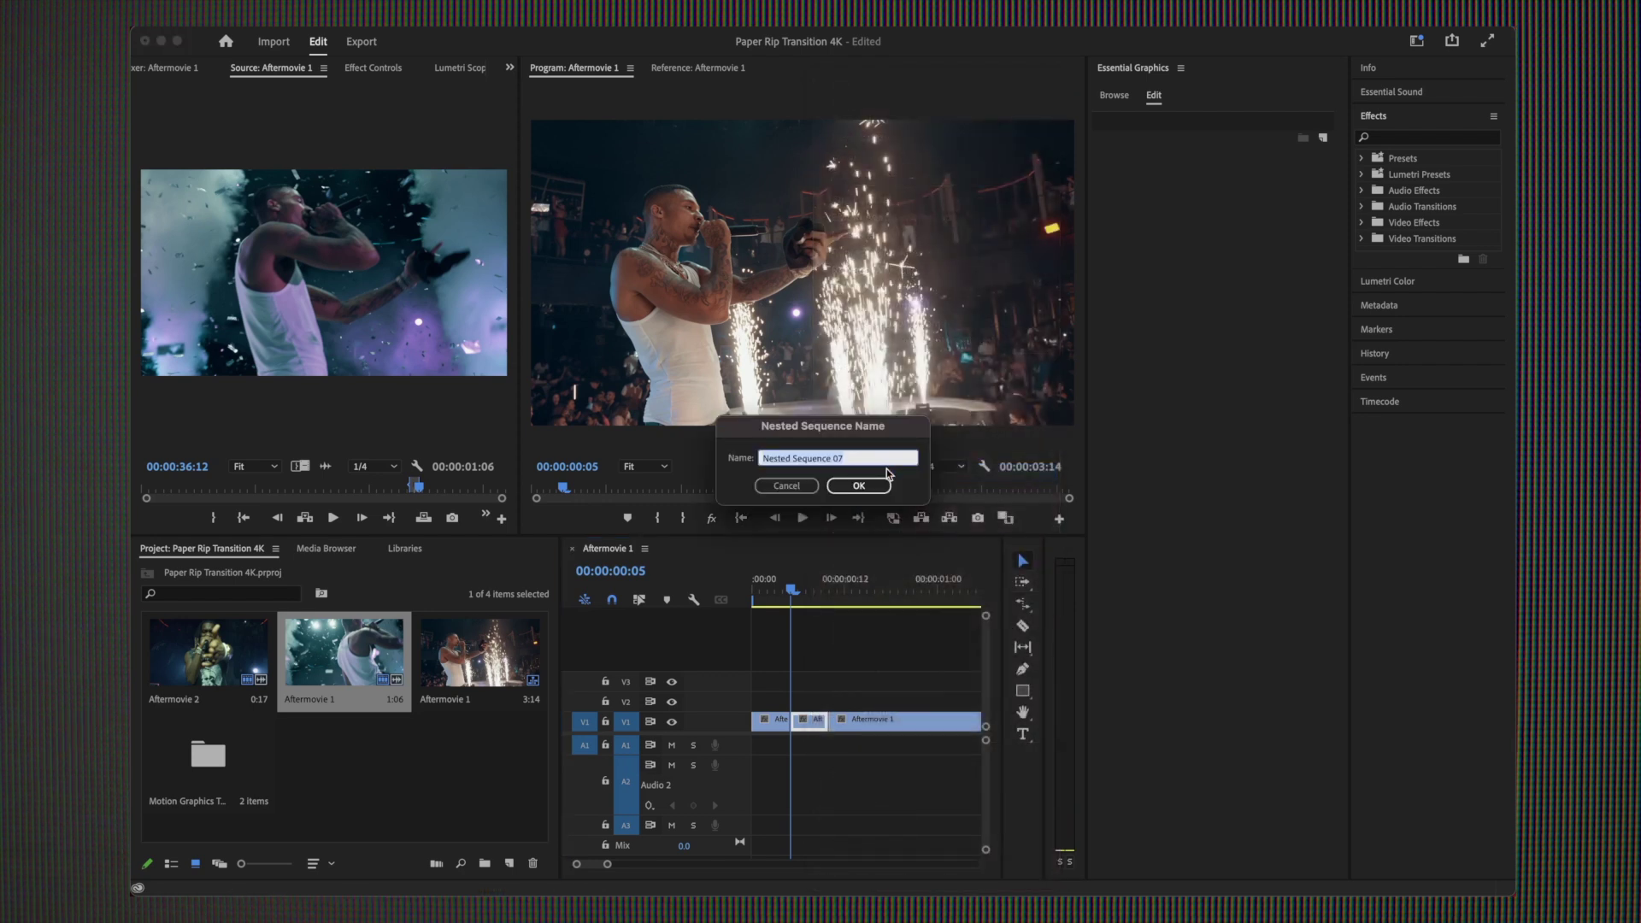
type("FH1")
left_click(868, 486)
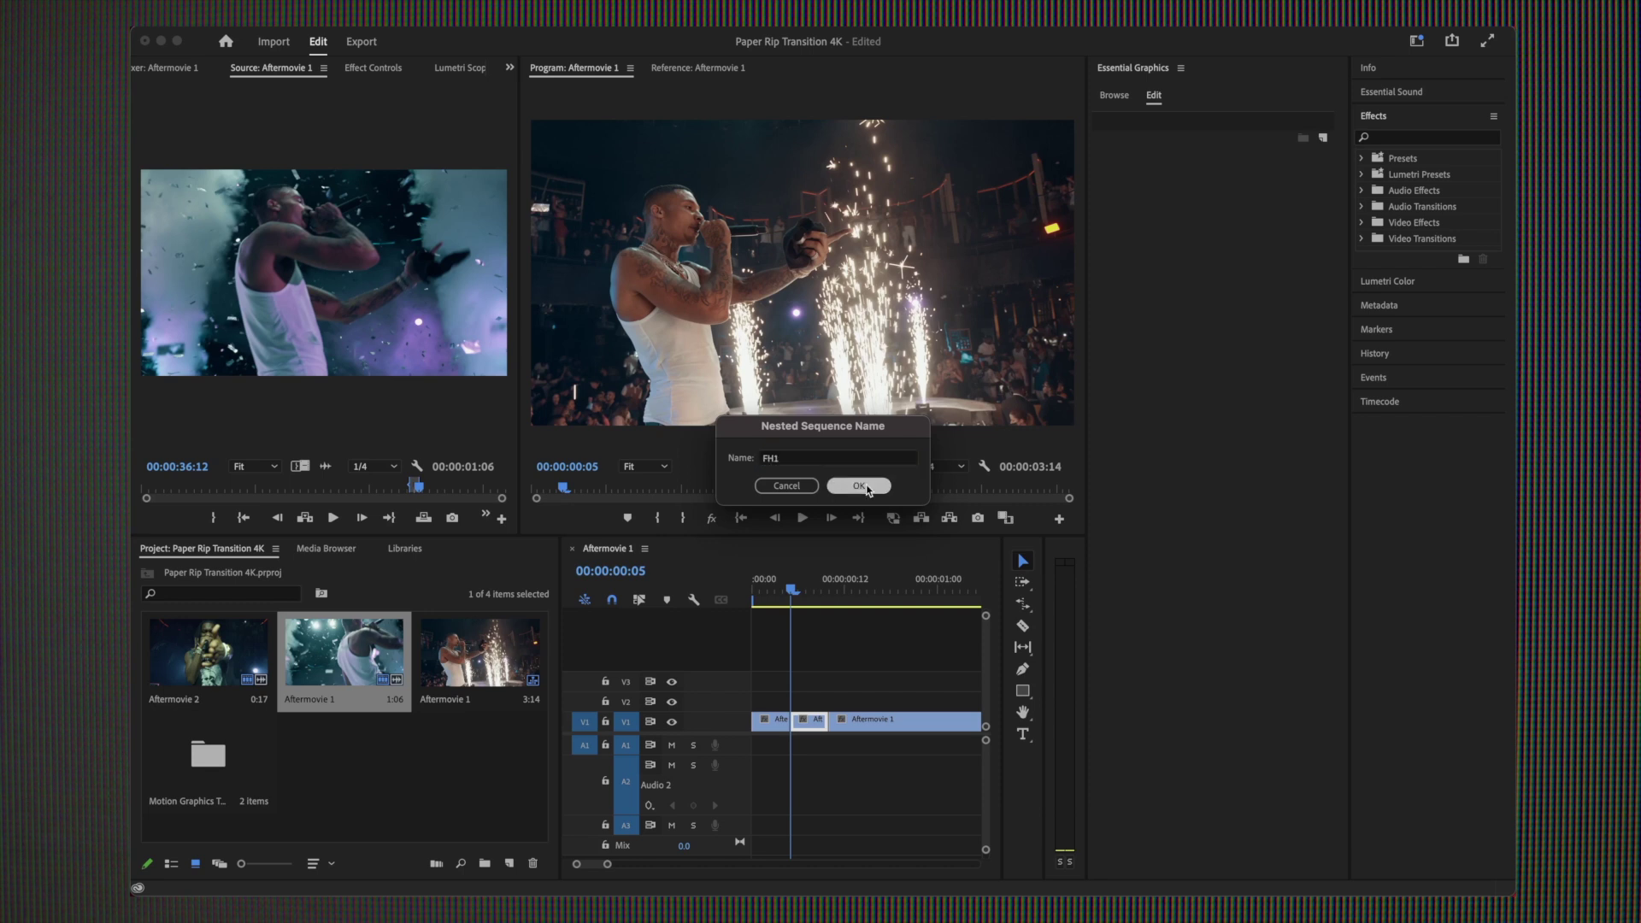
Add a frame hold to the second Aftermovie 1 clip at 00:00:00:22.
left_click(794, 589)
left_click_drag(793, 590, 876, 579)
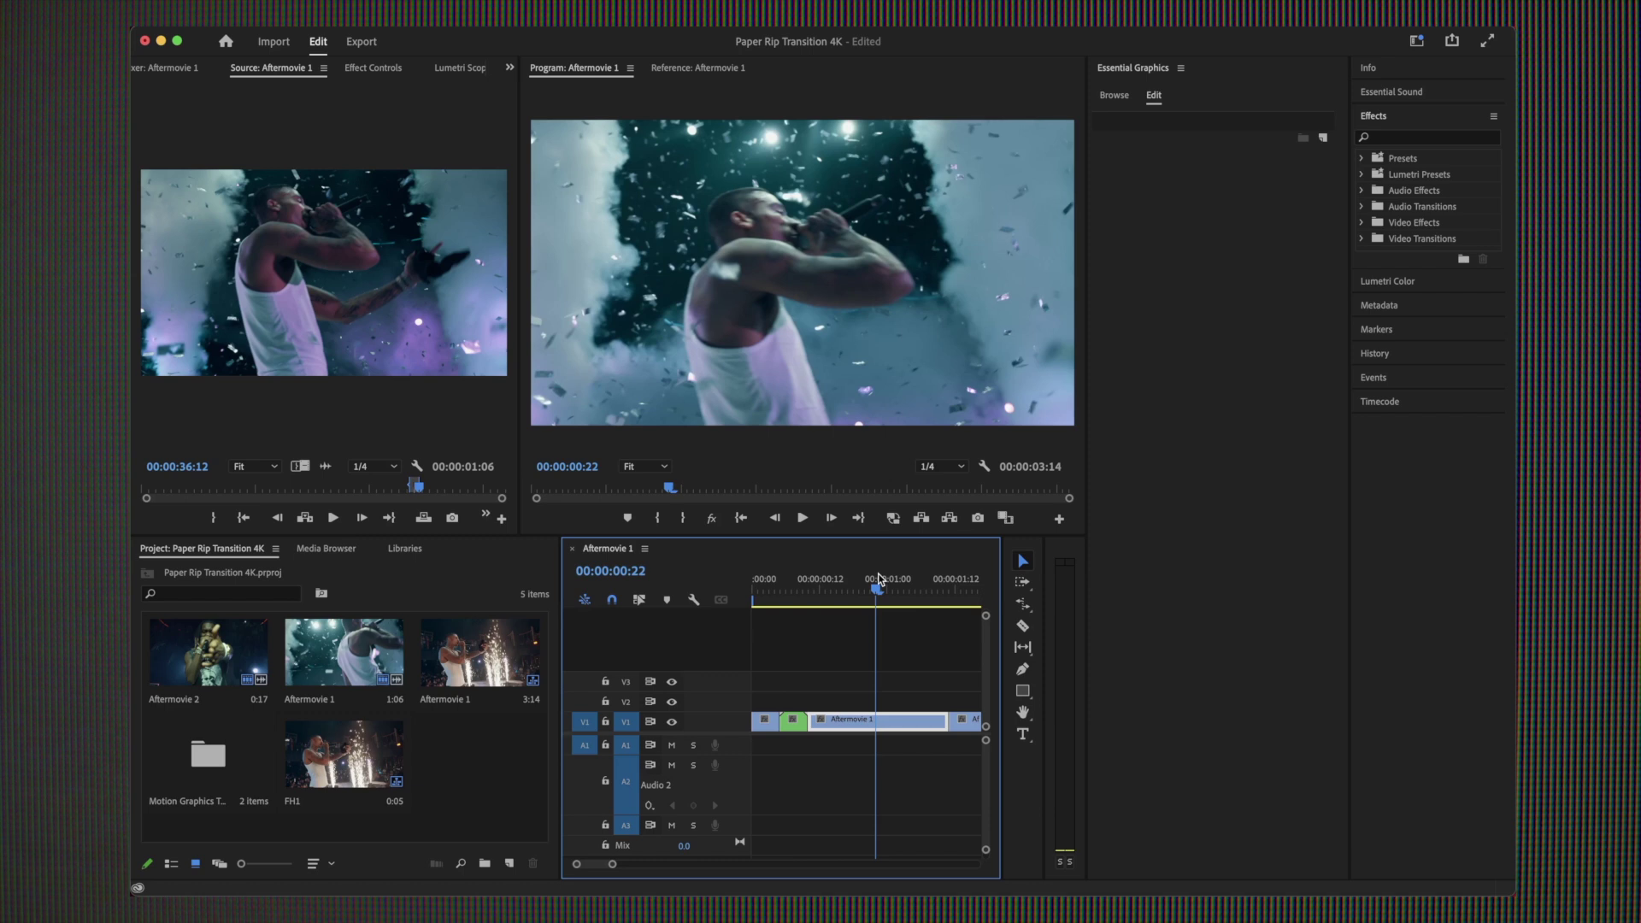
right_click(883, 721)
left_click(972, 624)
Nest the held segment of the second clip as a sequence named FH2.
right_click(913, 728)
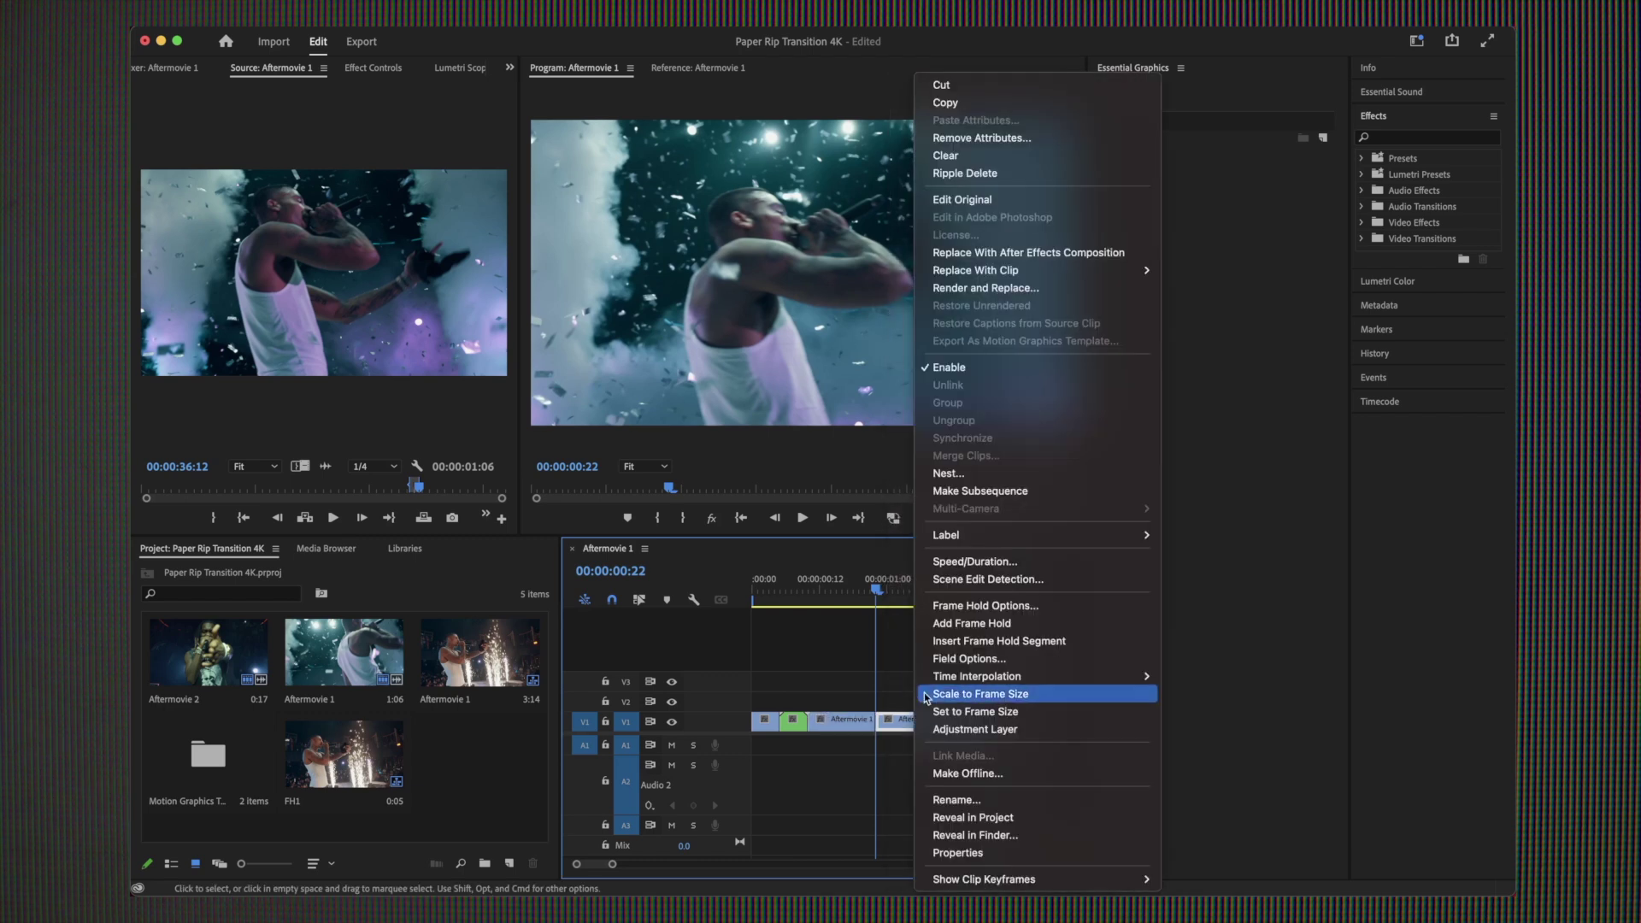
left_click(971, 476)
type("FH2")
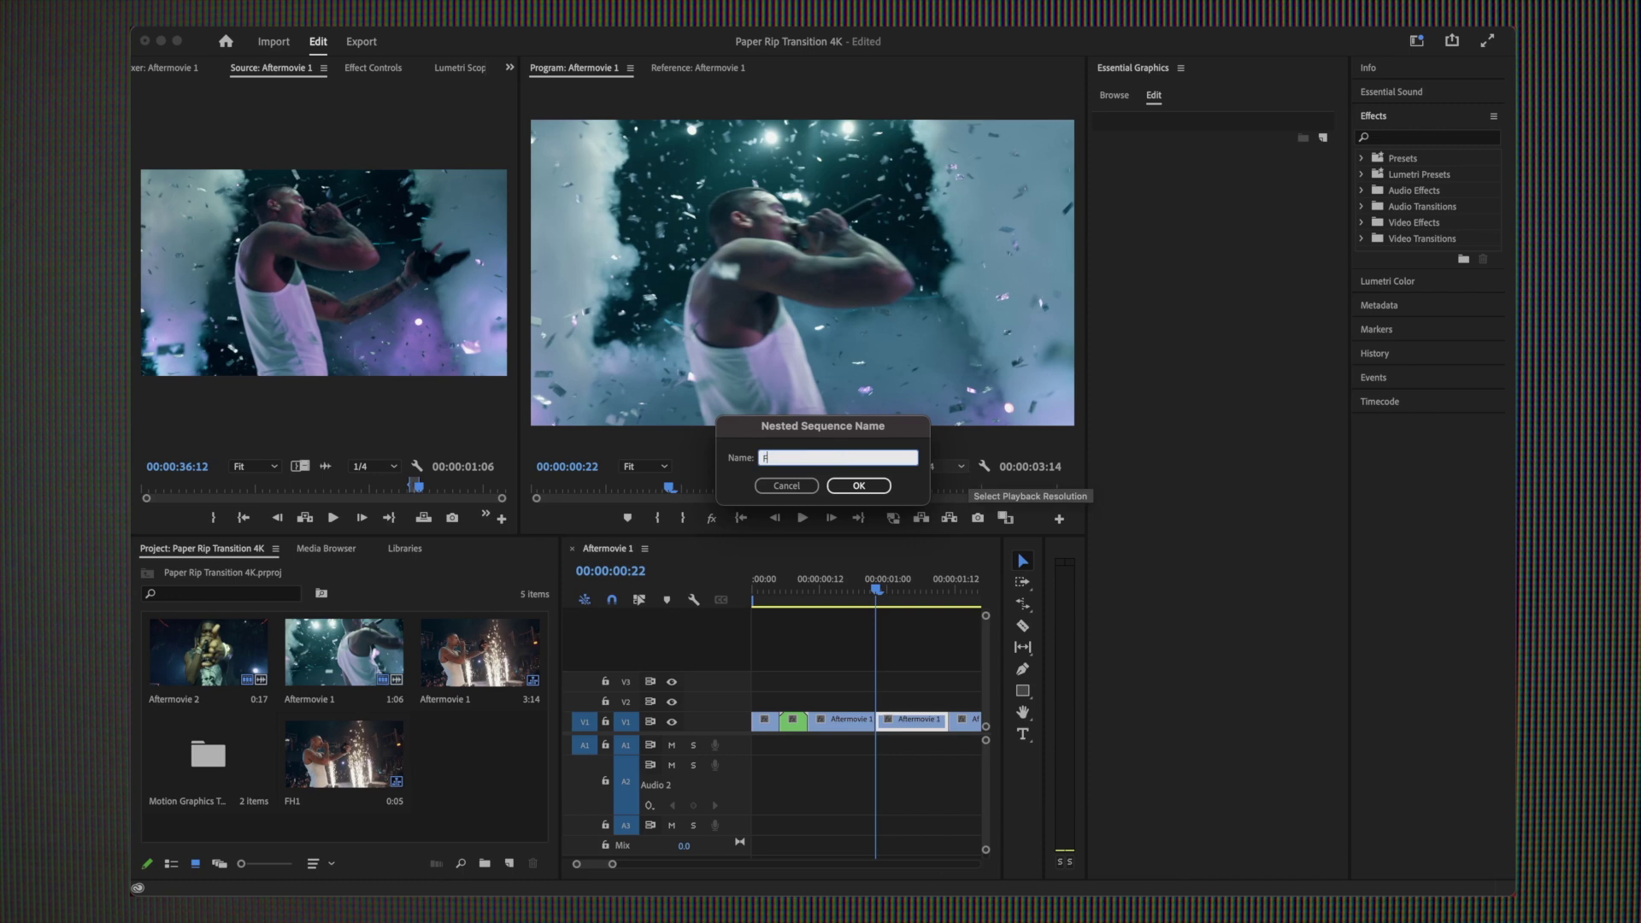
left_click(859, 486)
Remove the moving part of the second Aftermovie 1 clip and place FH2 directly after FH1.
left_click(853, 728)
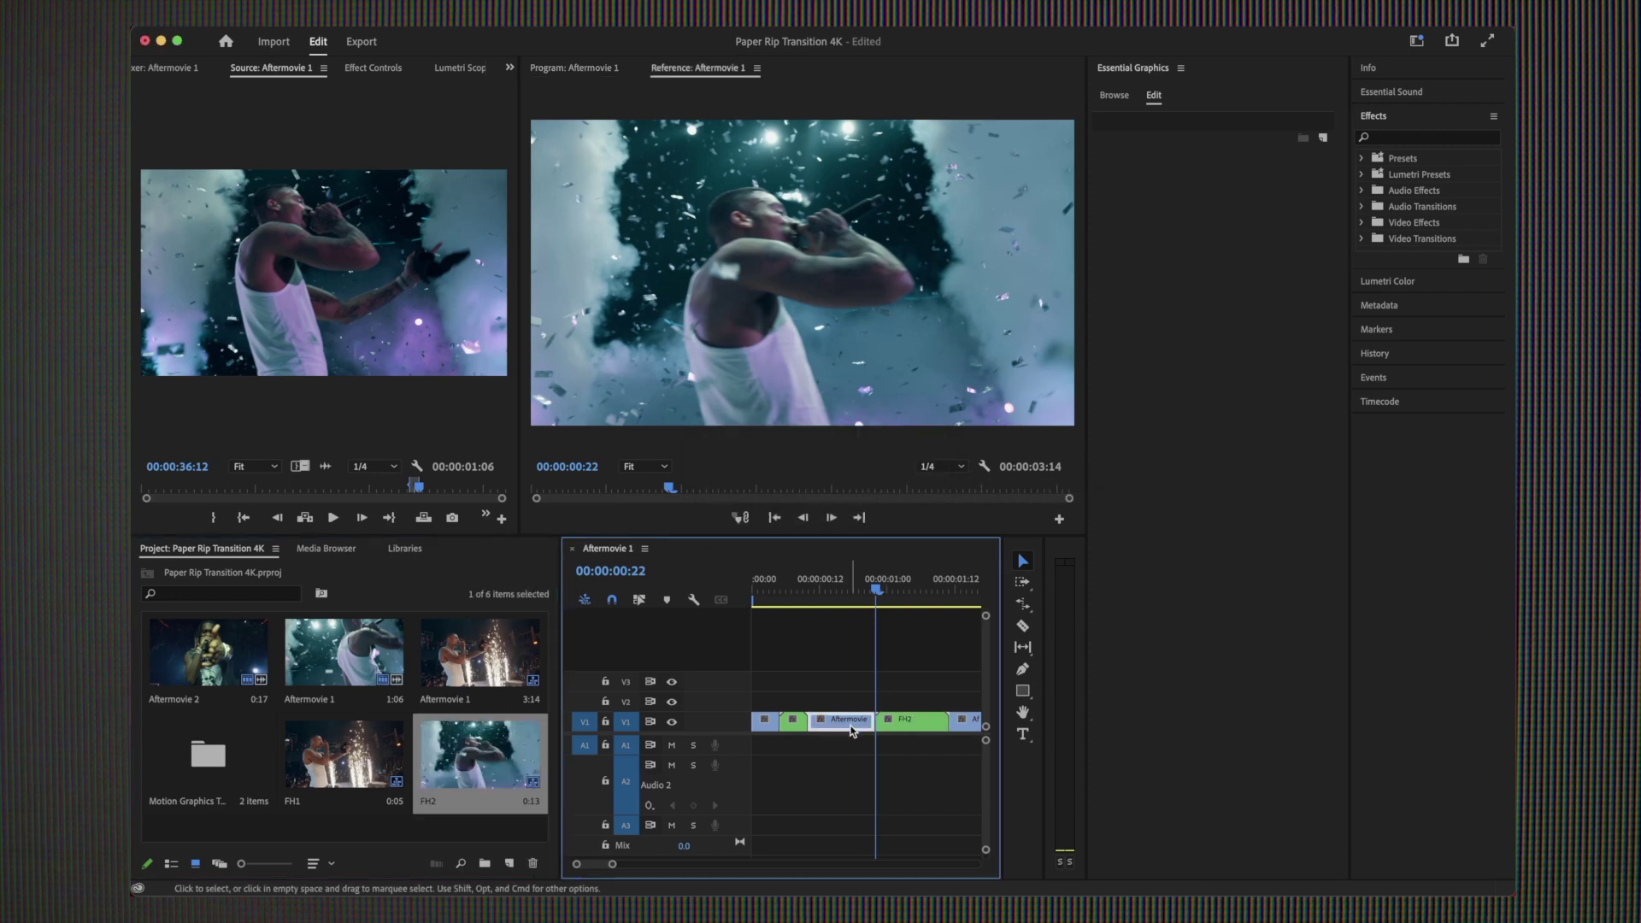
mouse_move(852, 728)
left_mouse_down()
mouse_move(918, 728)
mouse_move(828, 724)
left_mouse_up()
scroll(858, 724, "right", 1)
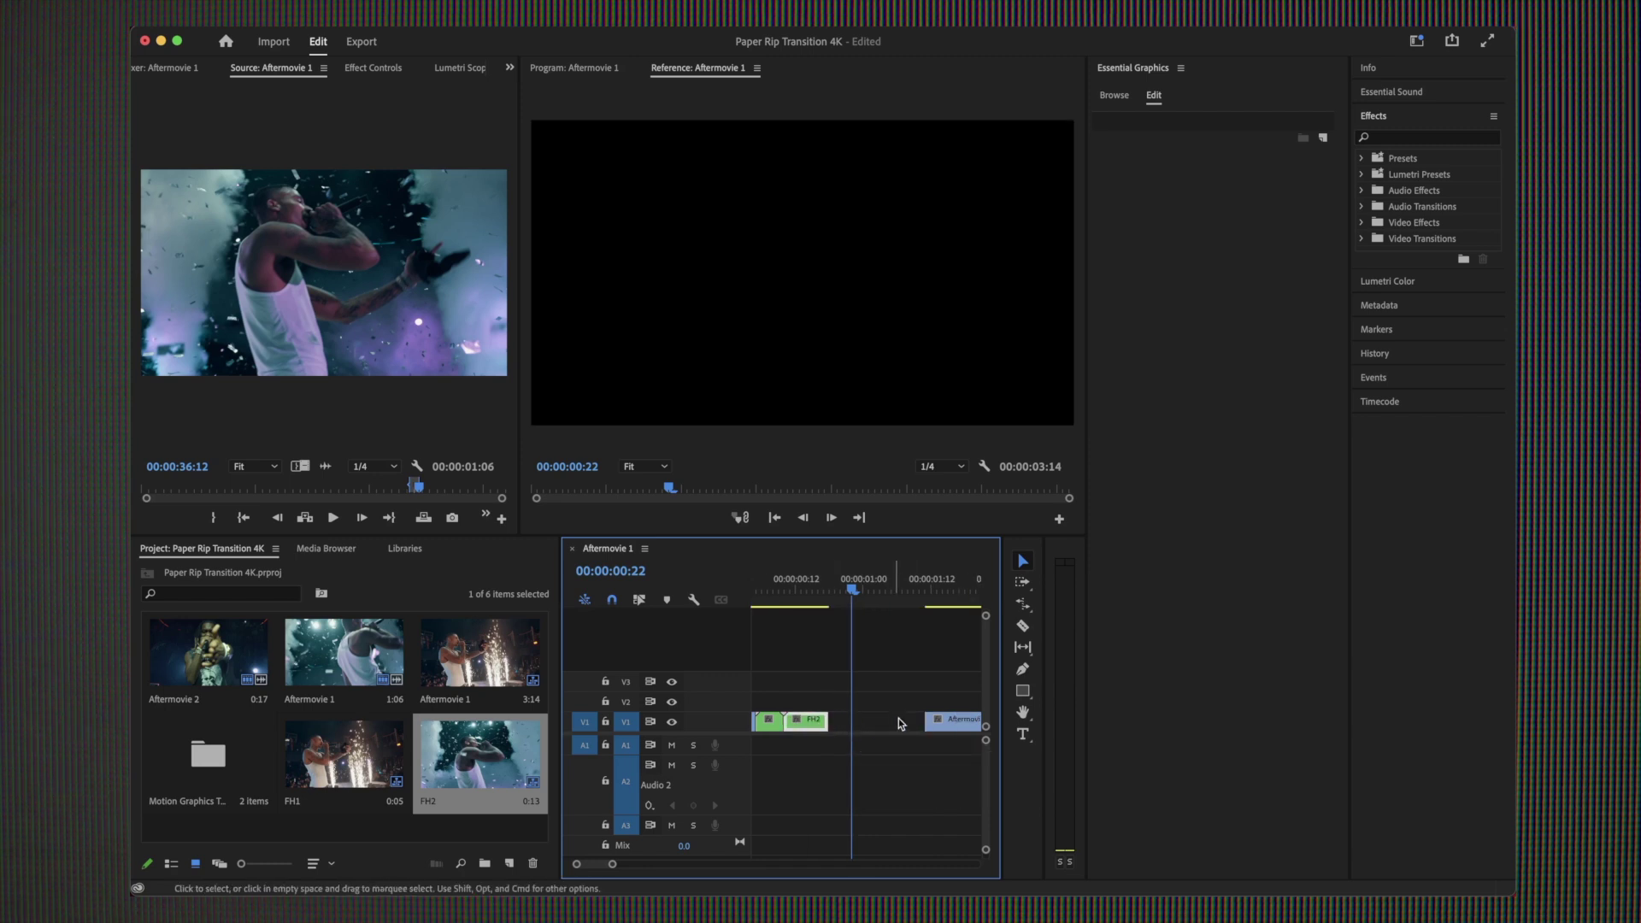
Cut the Aftermovie 2 clip in two at 00:00:02:02.
left_click(982, 586)
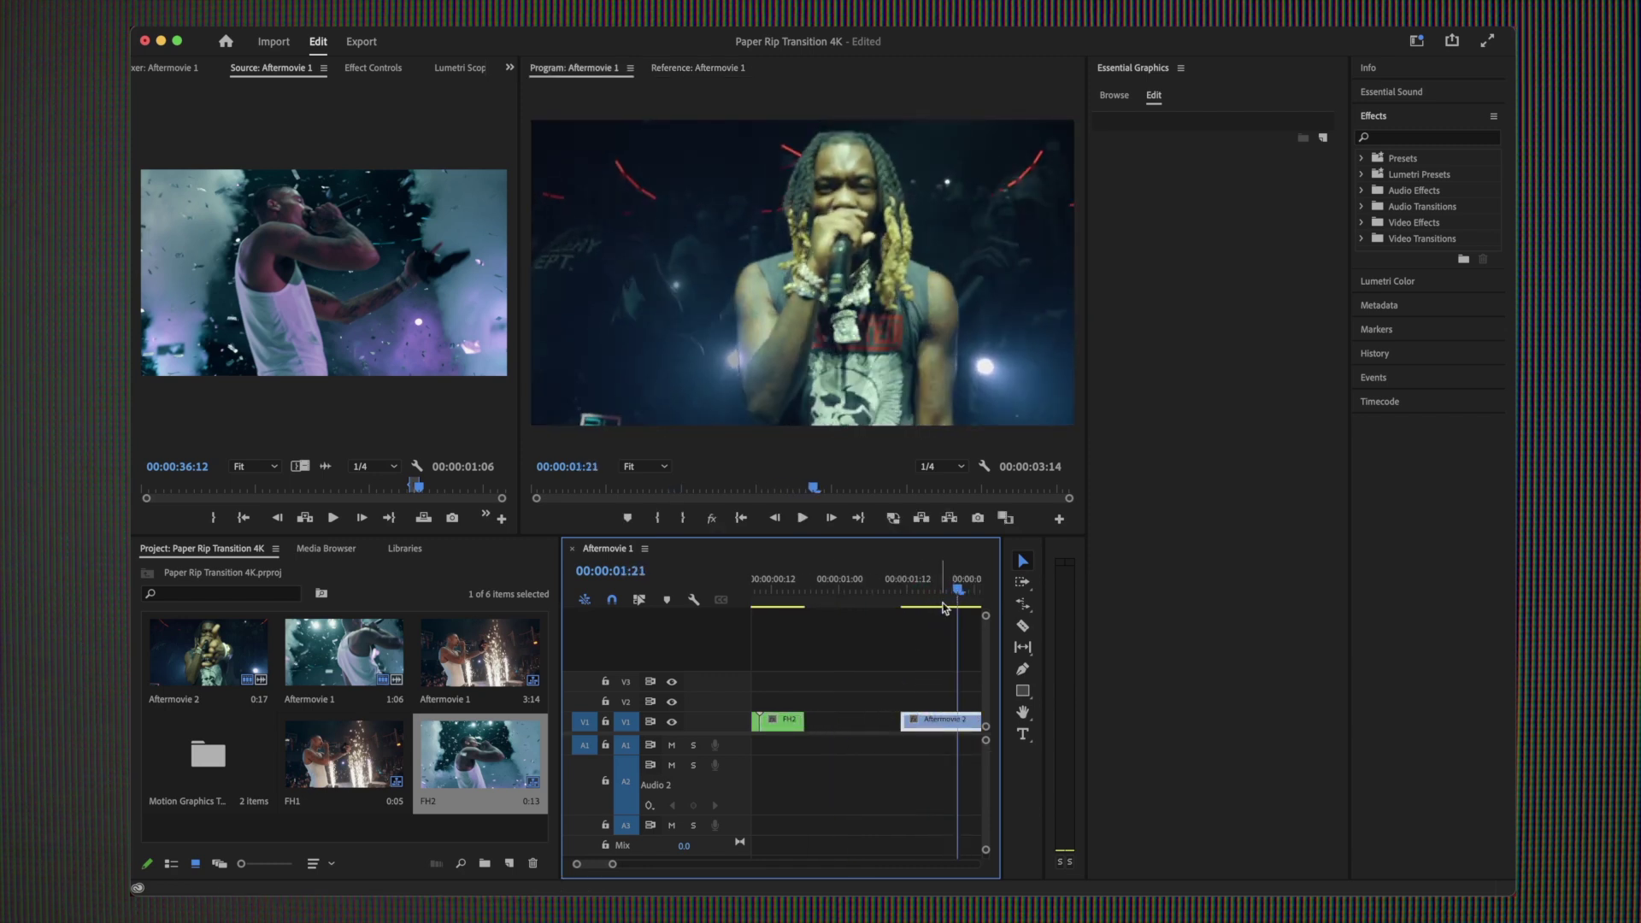
scroll(889, 675, "right", 2)
mouse_move(838, 588)
left_mouse_down()
mouse_move(881, 574)
mouse_move(865, 586)
left_mouse_up()
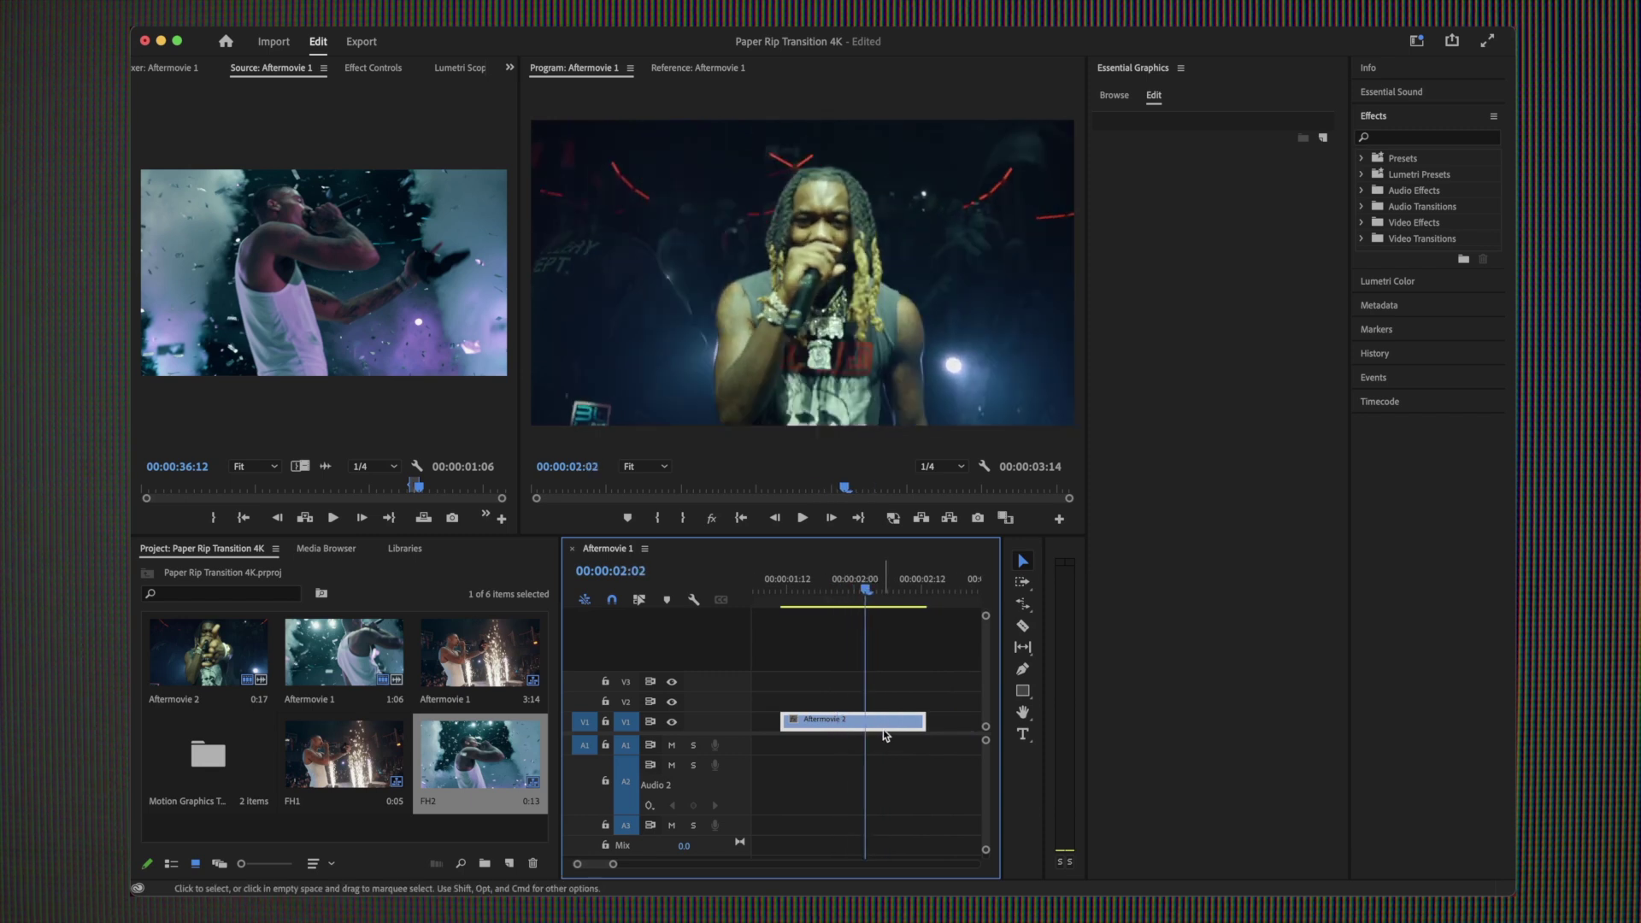
key("c")
left_click(867, 723)
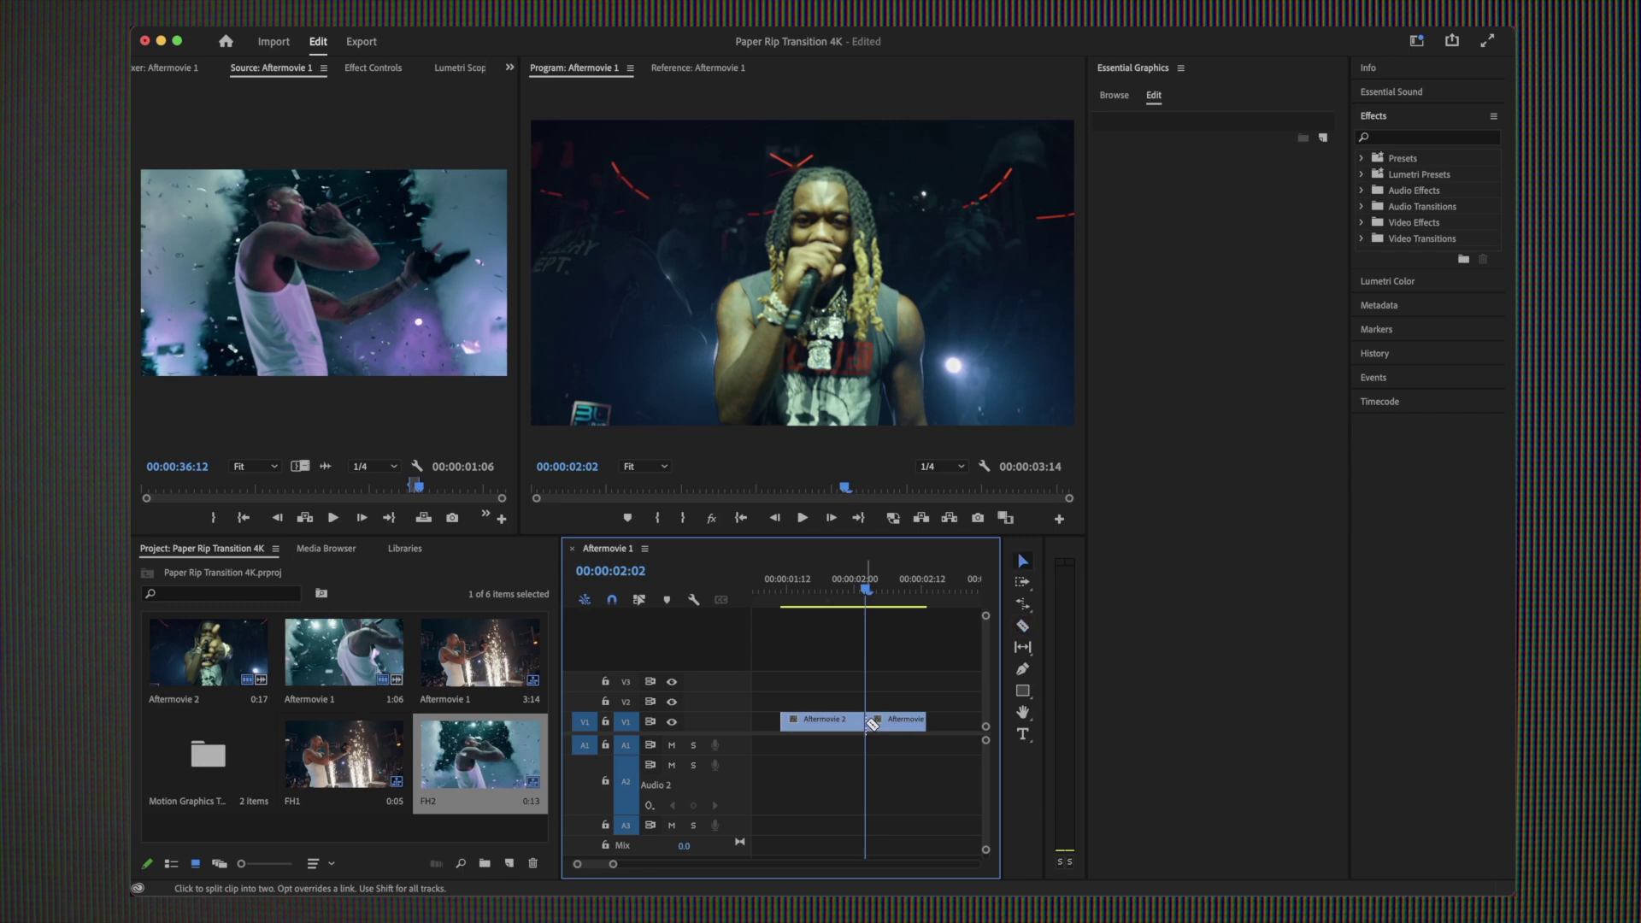
key("v")
Duplicate the second part of the Aftermovie 2 clip onto track V2, starting where the original ends.
key("minus")
key("minus")
left_click_drag(875, 728, 904, 702)
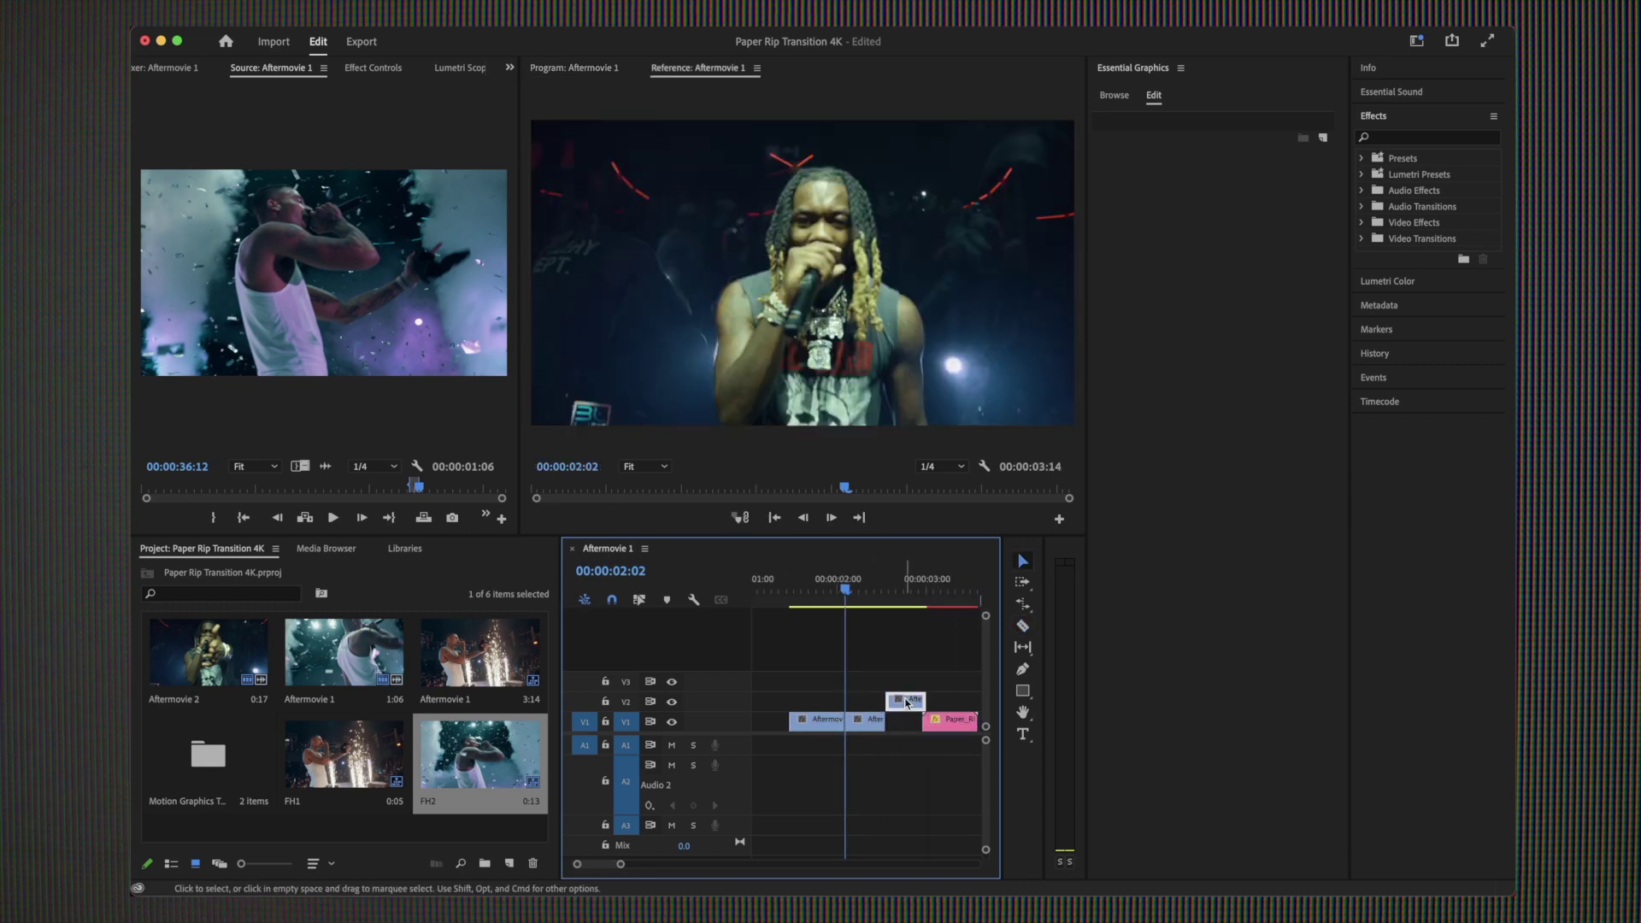
Add a frame hold to the second part of Aftermovie 2 on V1 and nest it as FH3.
right_click(869, 724)
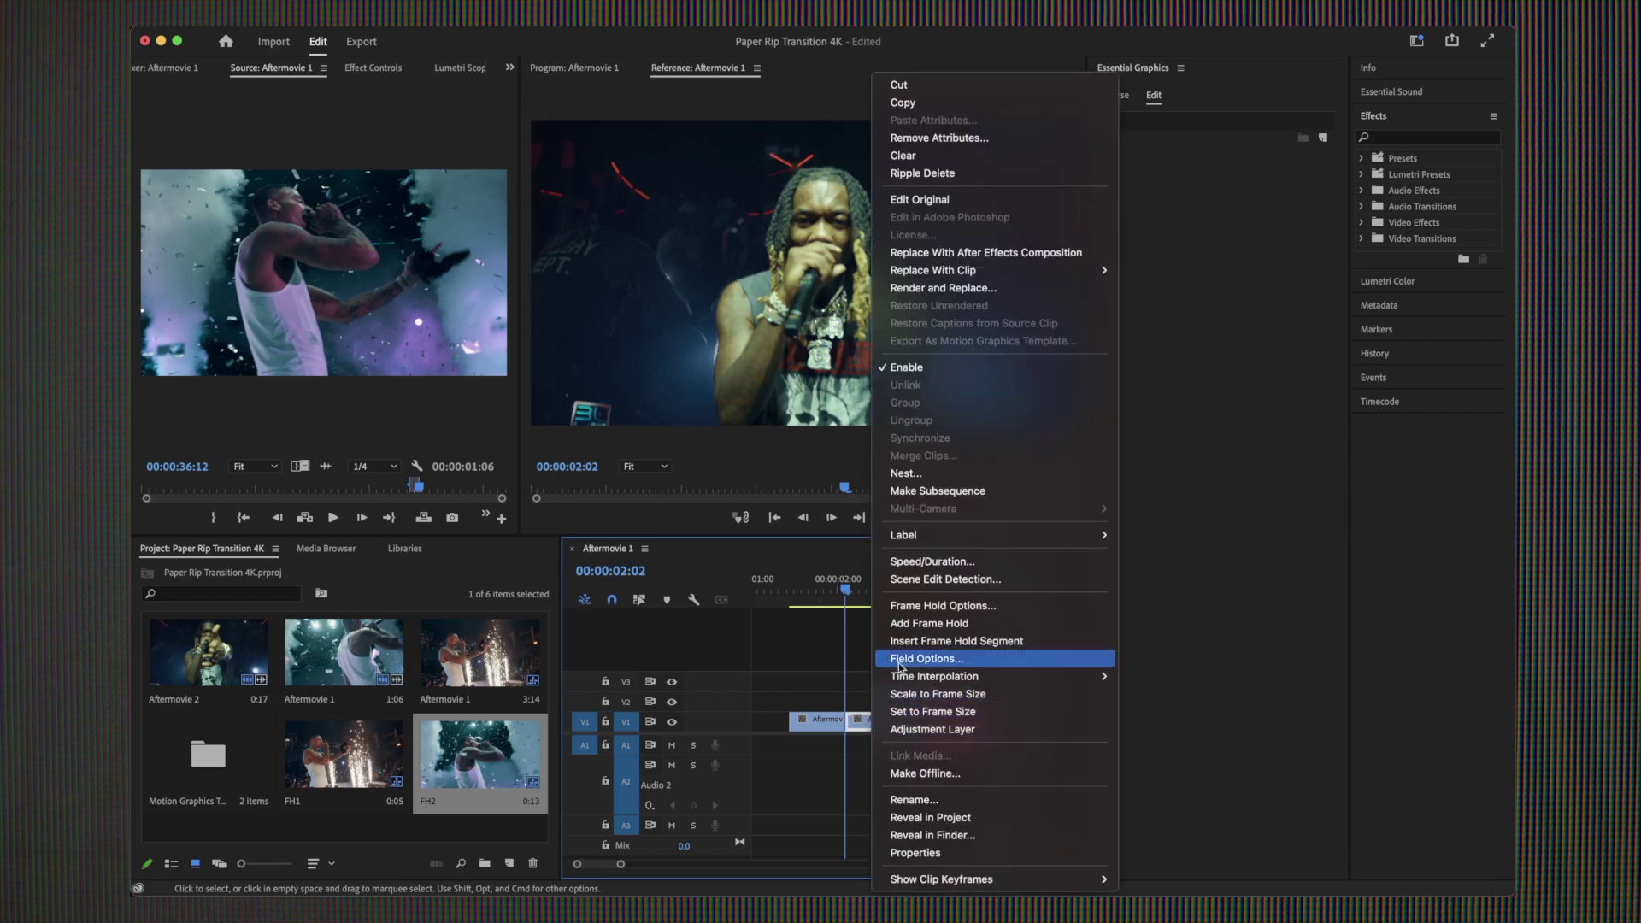
left_click(929, 623)
right_click(869, 728)
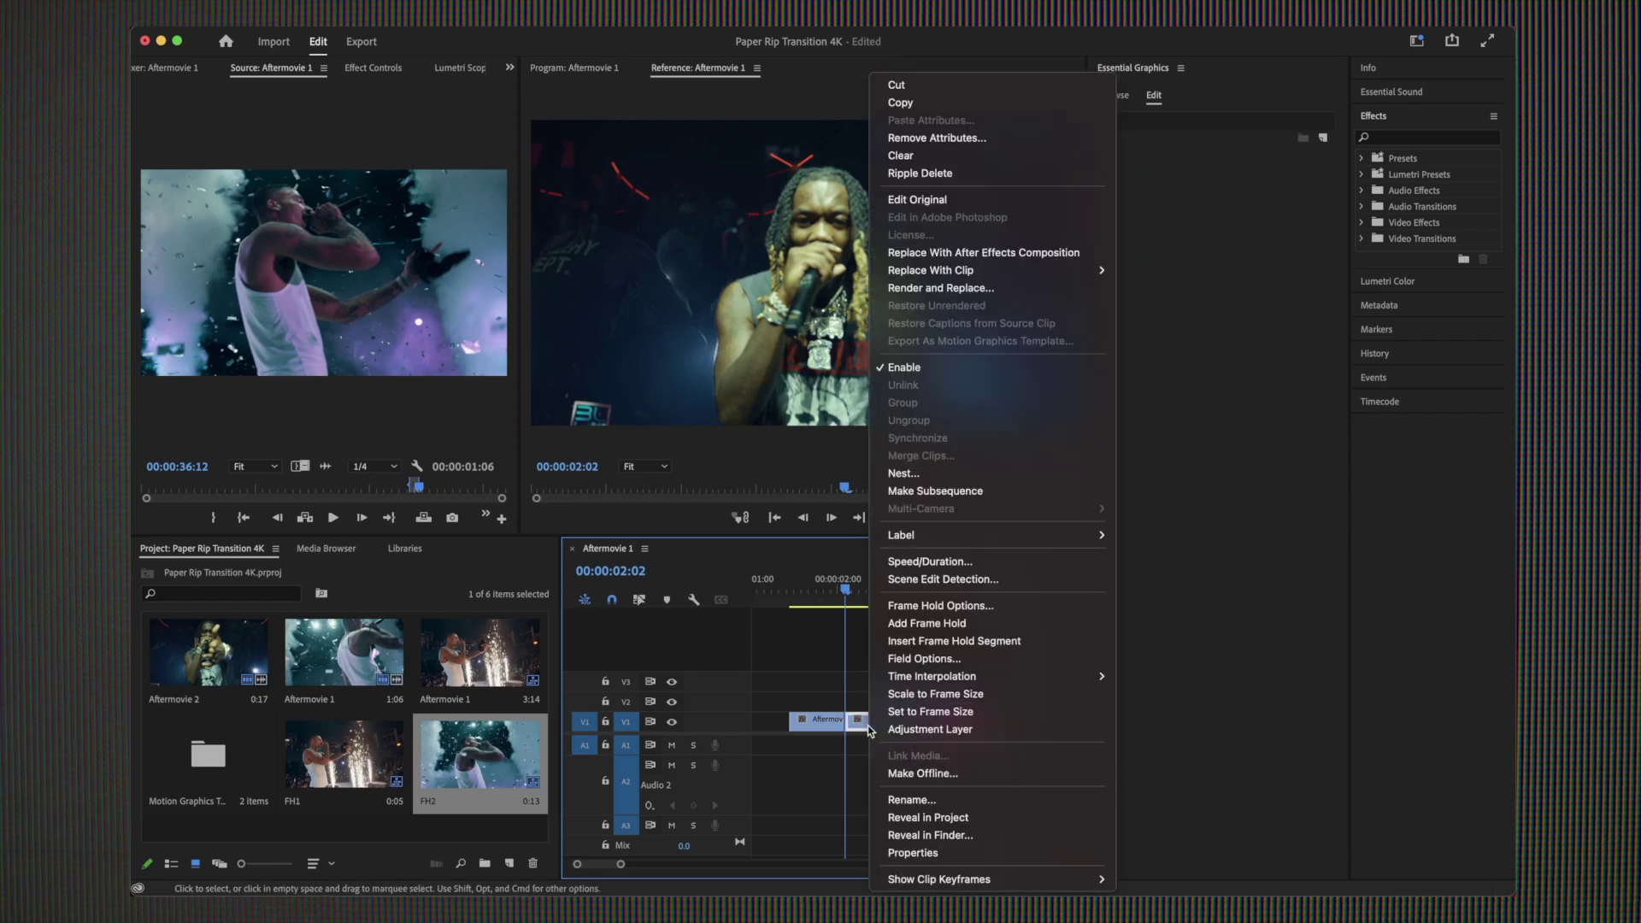
left_click(933, 476)
type("FH3")
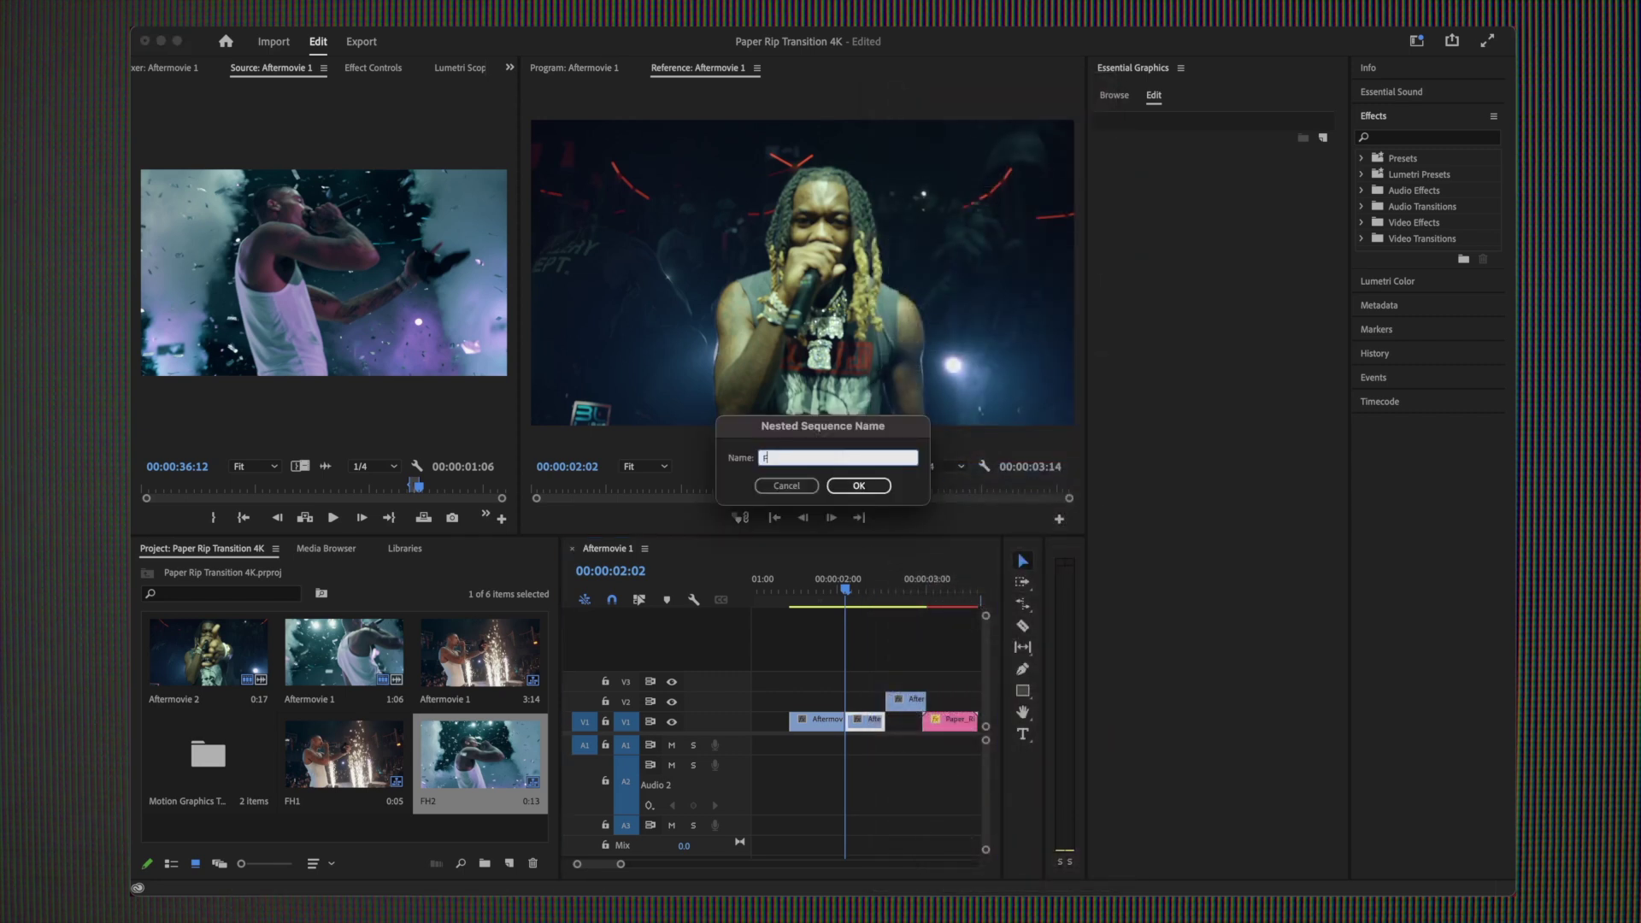
left_click(859, 486)
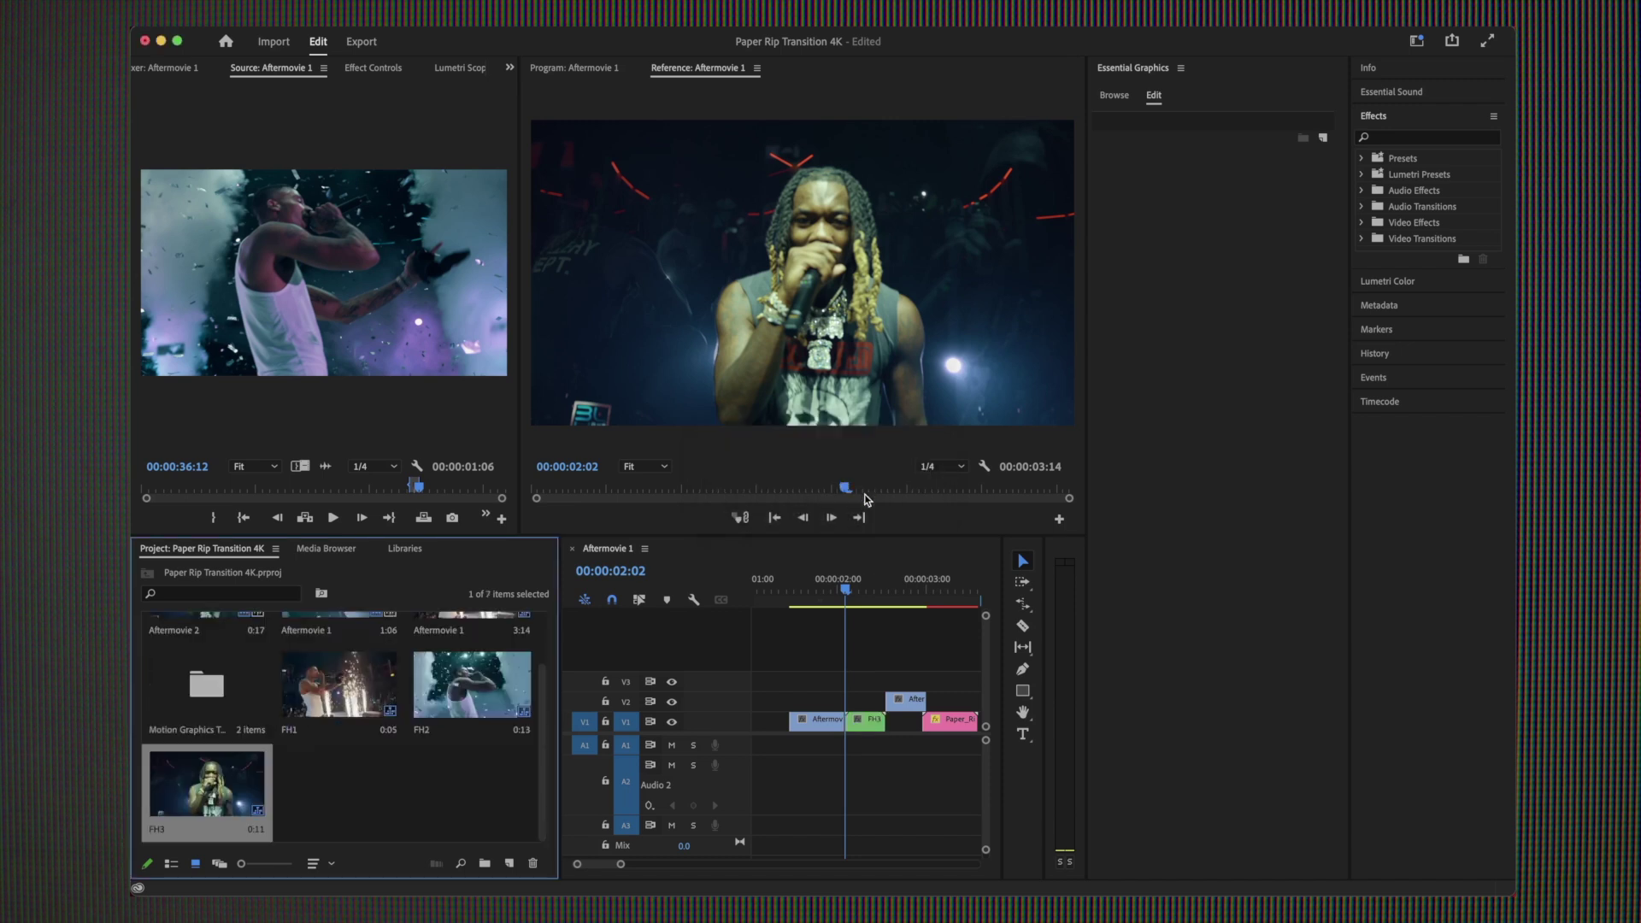
Delete the first part of Aftermovie 2 and move FH3 and the duplicated clip onto V1 directly after FH2.
left_click(826, 725)
key("Delete")
key("minus")
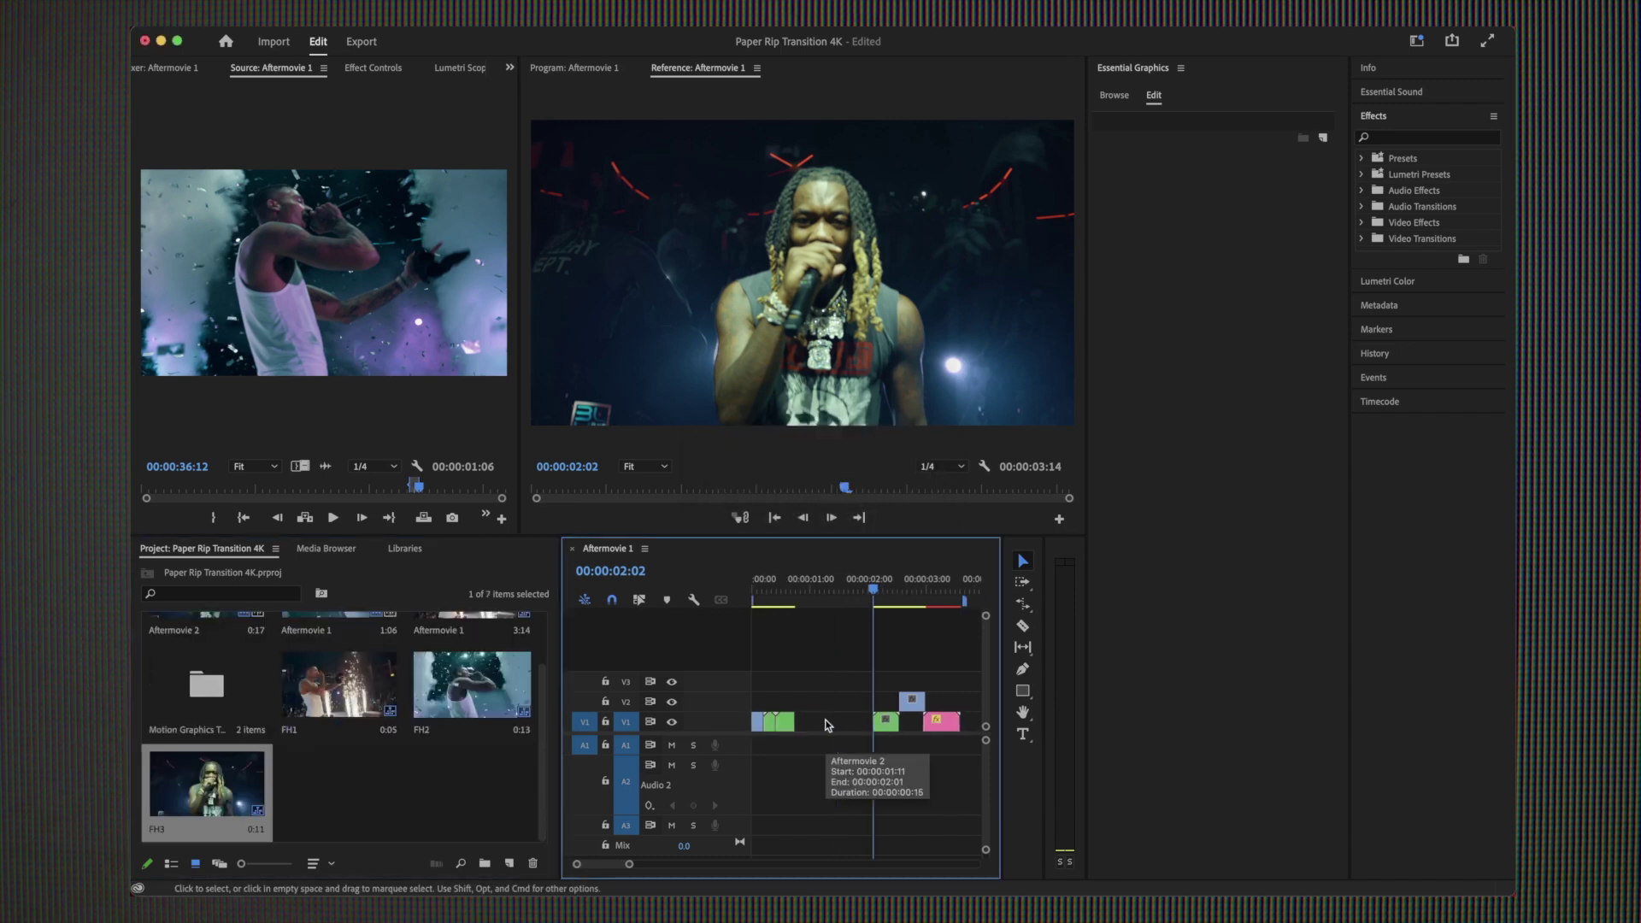
left_click_drag(884, 683, 840, 726)
left_click(860, 662)
Play back the rearranged sequence from the beginning.
left_click_drag(790, 591, 694, 593)
key("space")
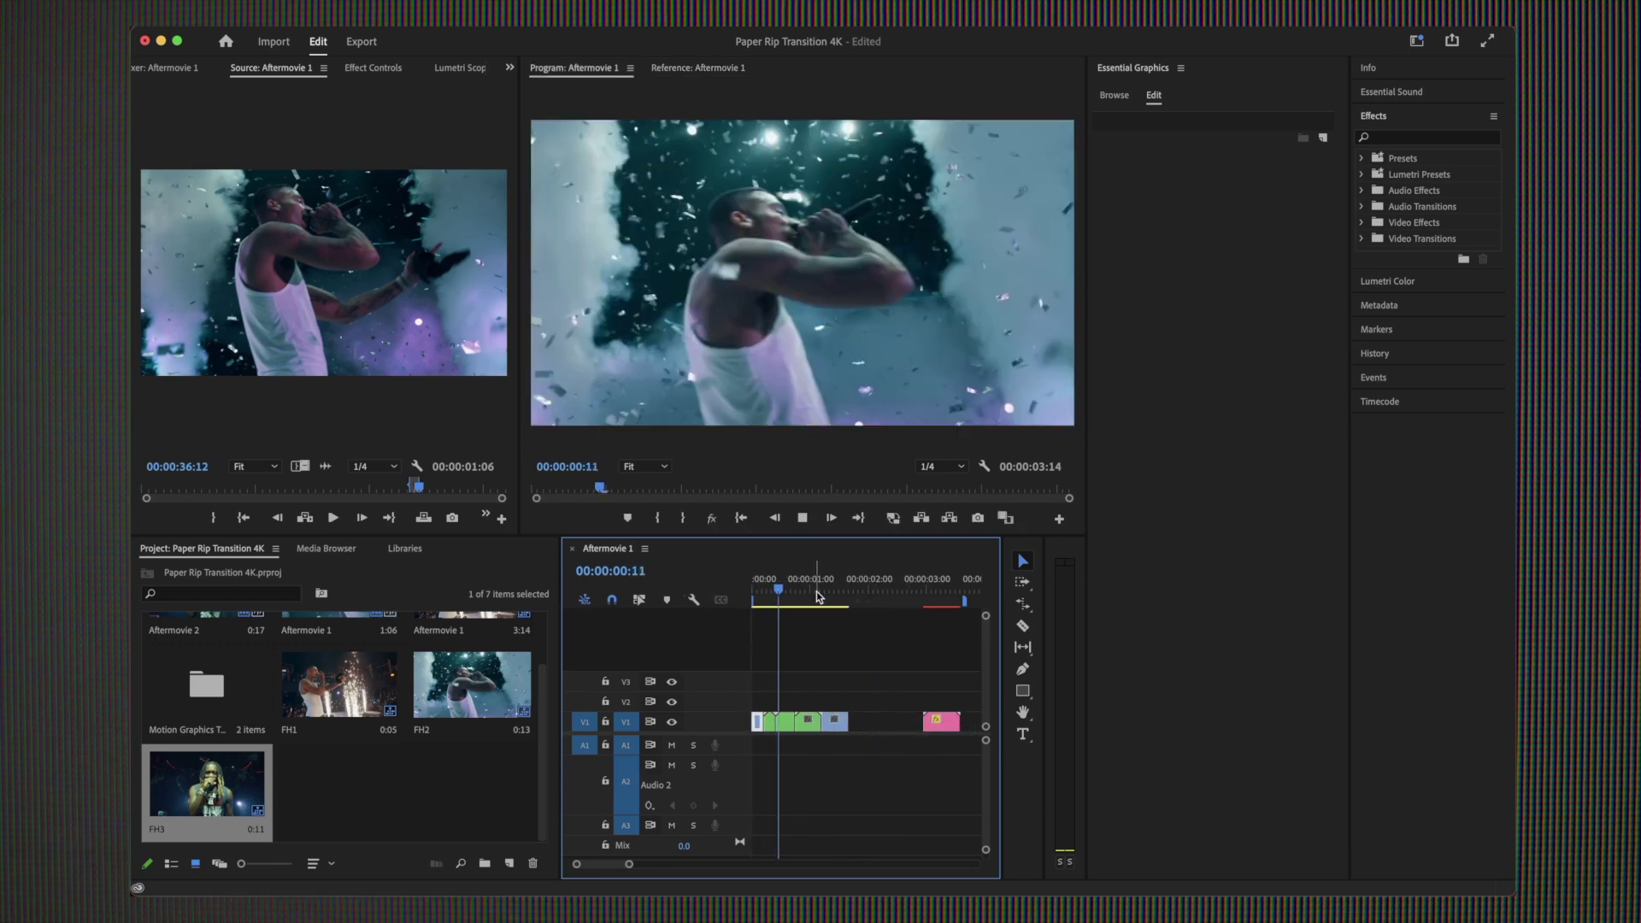
Replay the sequence past the FH3 freeze frame and return the playhead to the start.
left_click_drag(799, 593, 736, 591)
key("space")
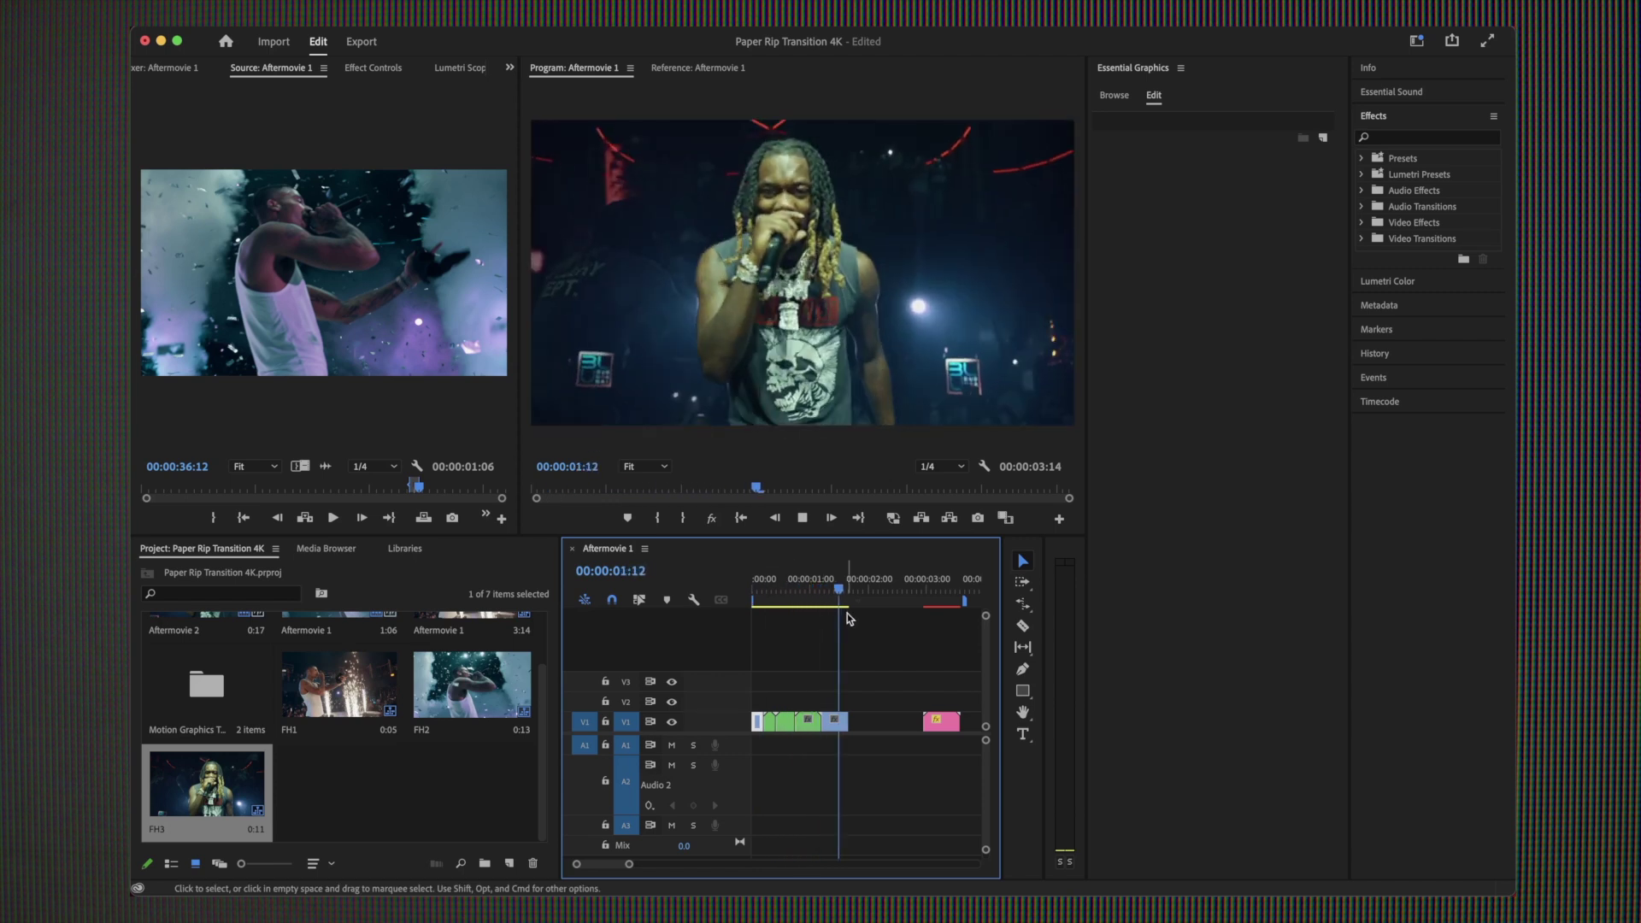
key("space")
left_click_drag(838, 590, 707, 595)
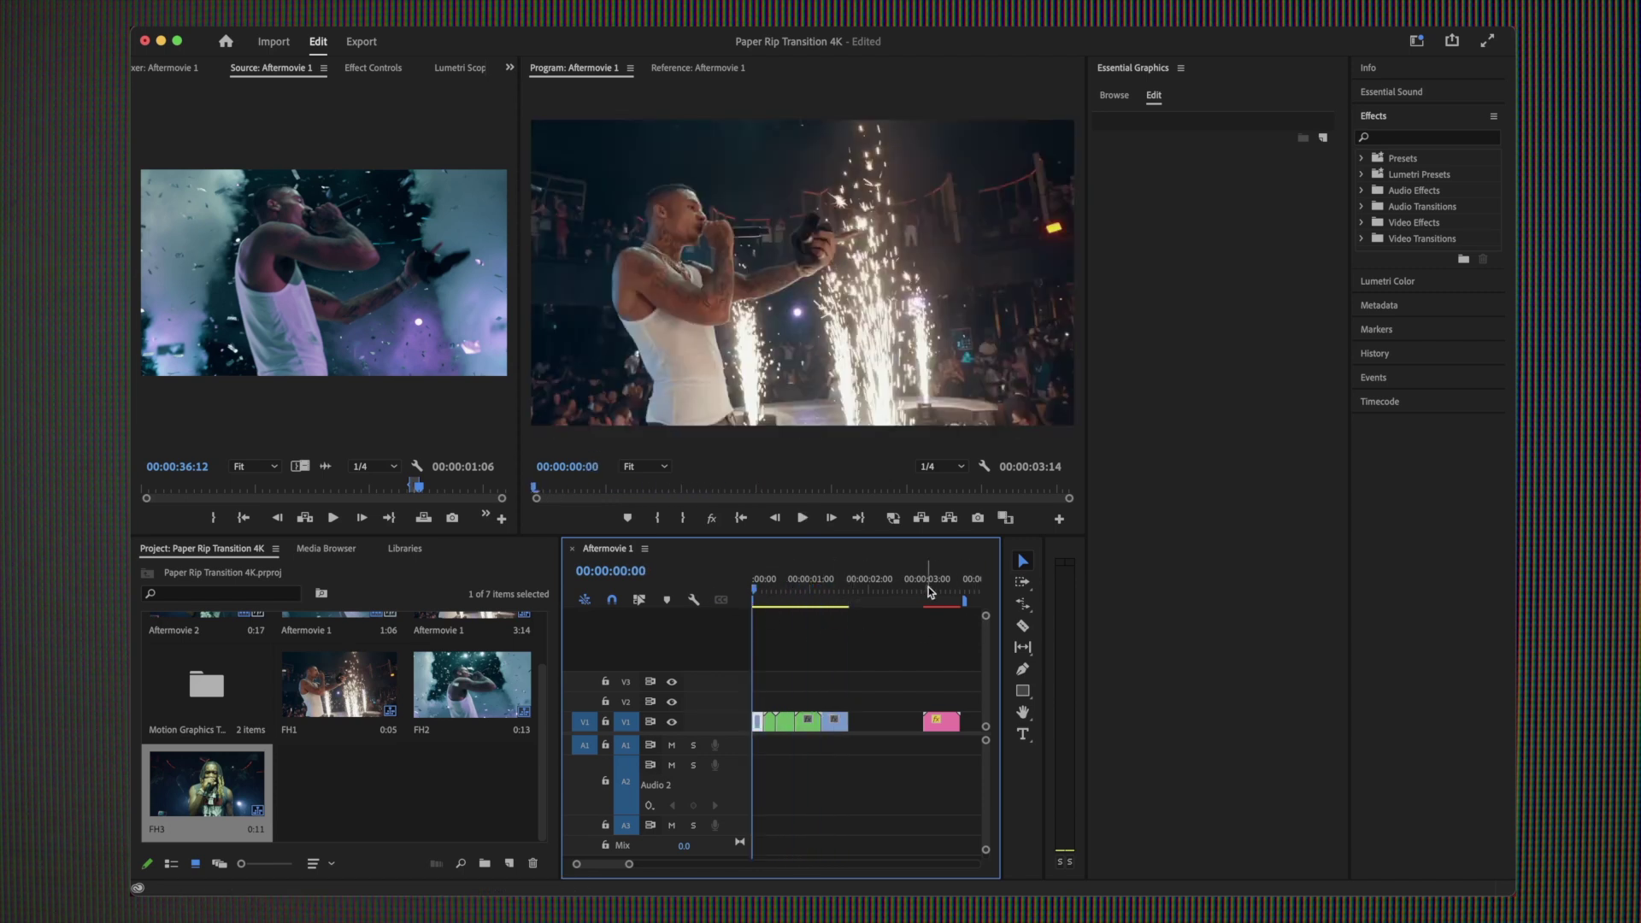
Move the paper rip graphic earlier on V1, closer to the other clips, and preview it at 00:00:02:04.
left_click_drag(945, 721, 889, 720)
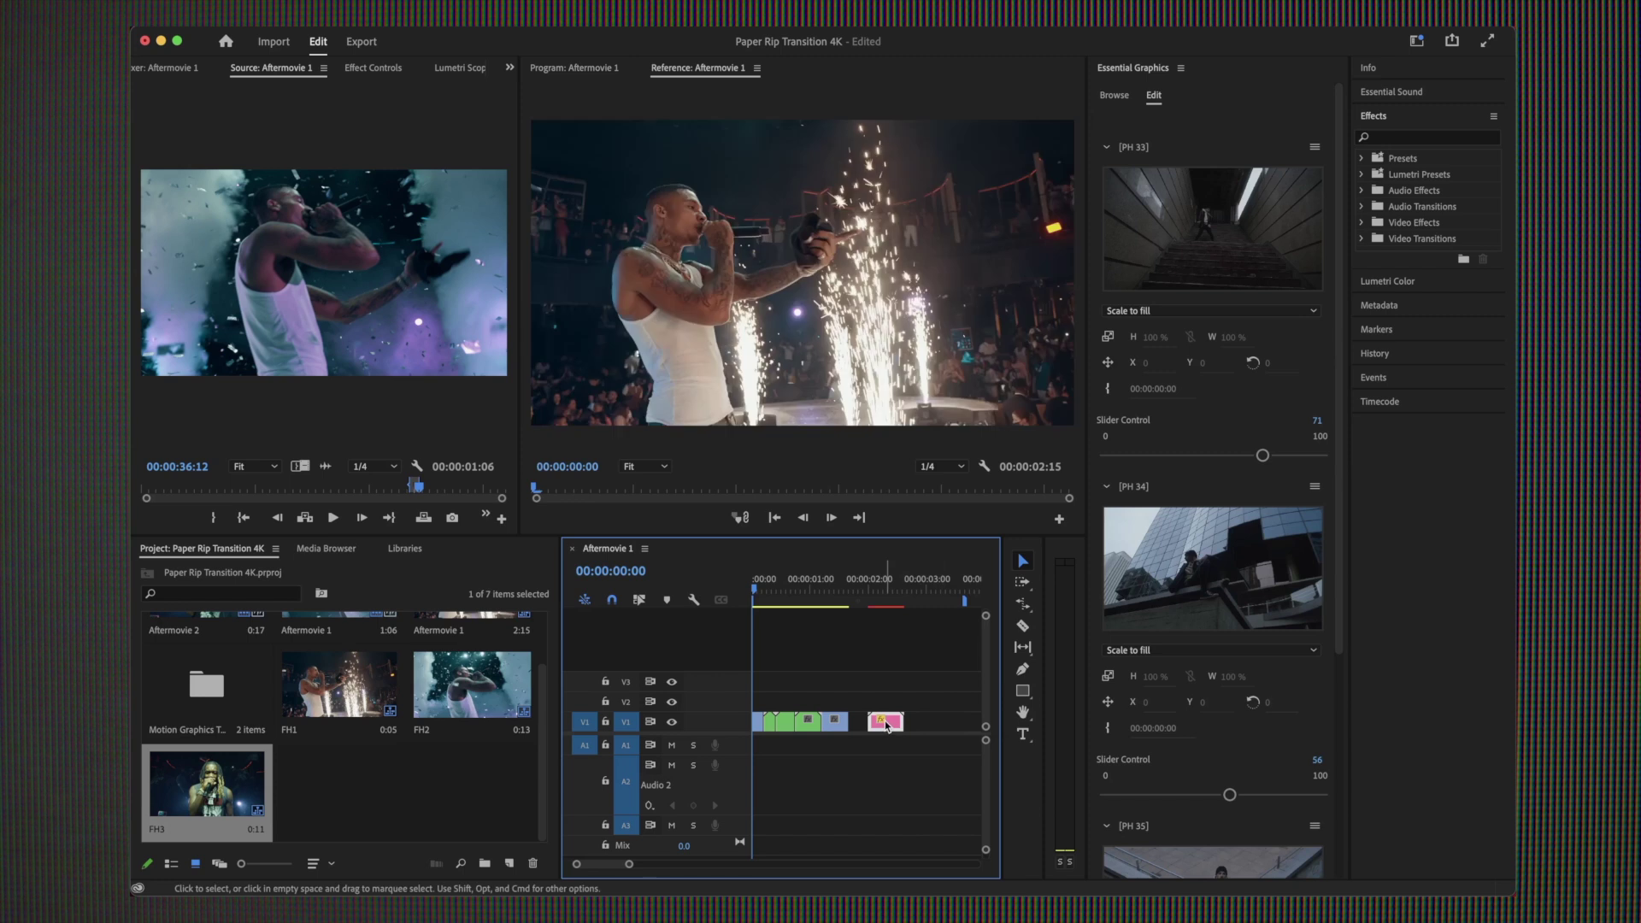
left_click(879, 592)
left_click(920, 768)
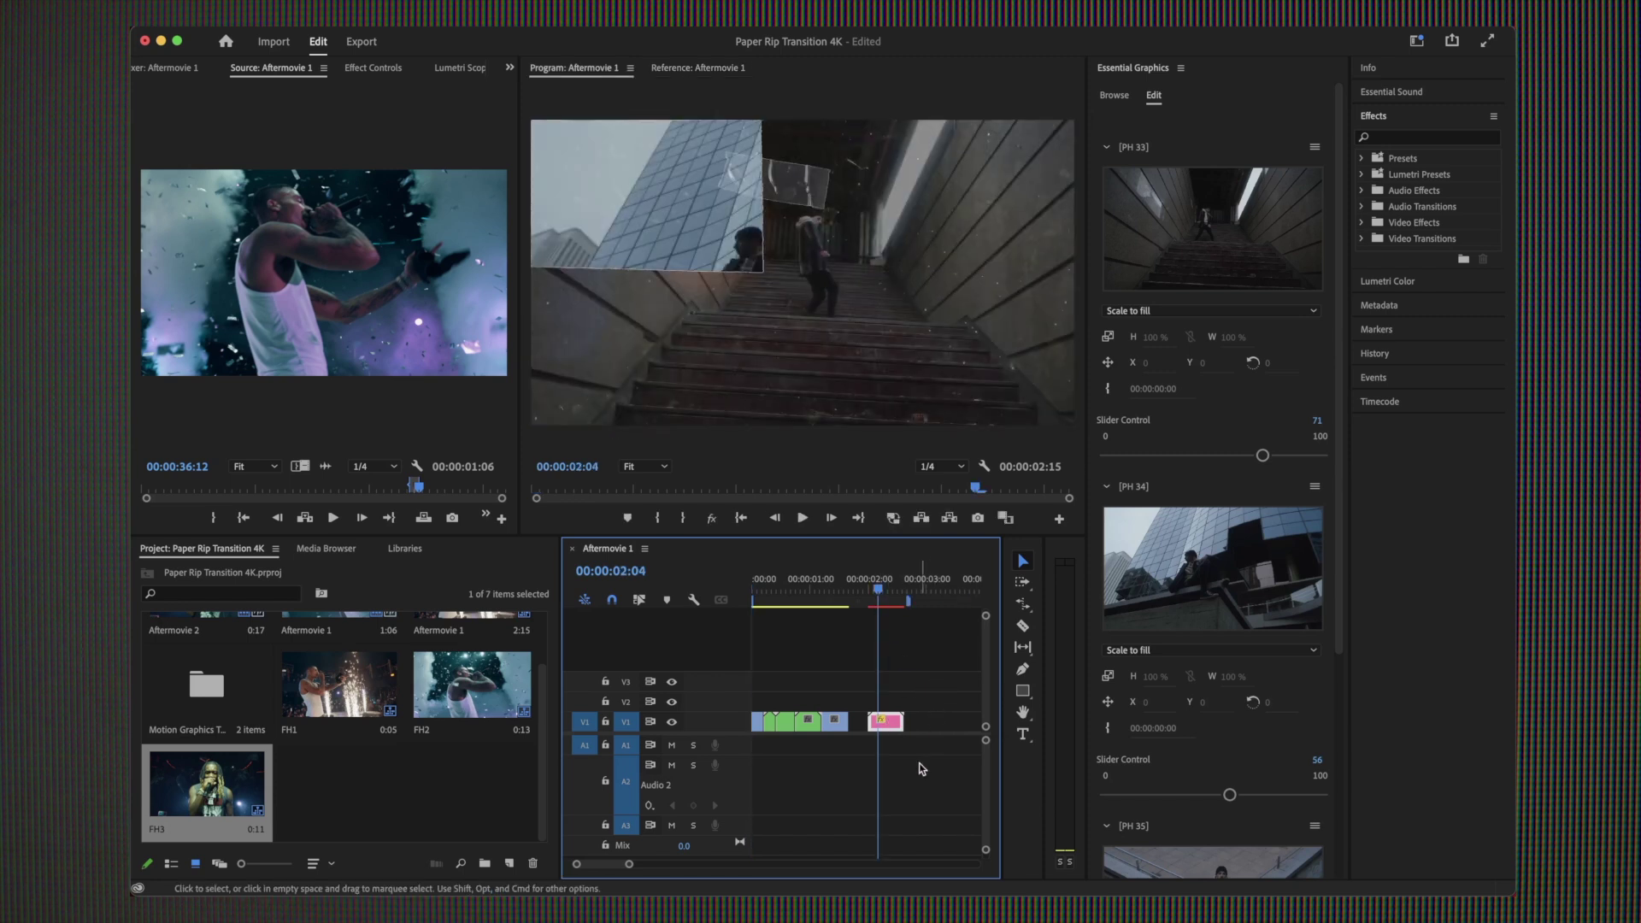
Fill the paper rip graphic's placeholders with FH1 in PH 33, FH2 in PH 34 and FH3 in PH 35.
left_click(890, 724)
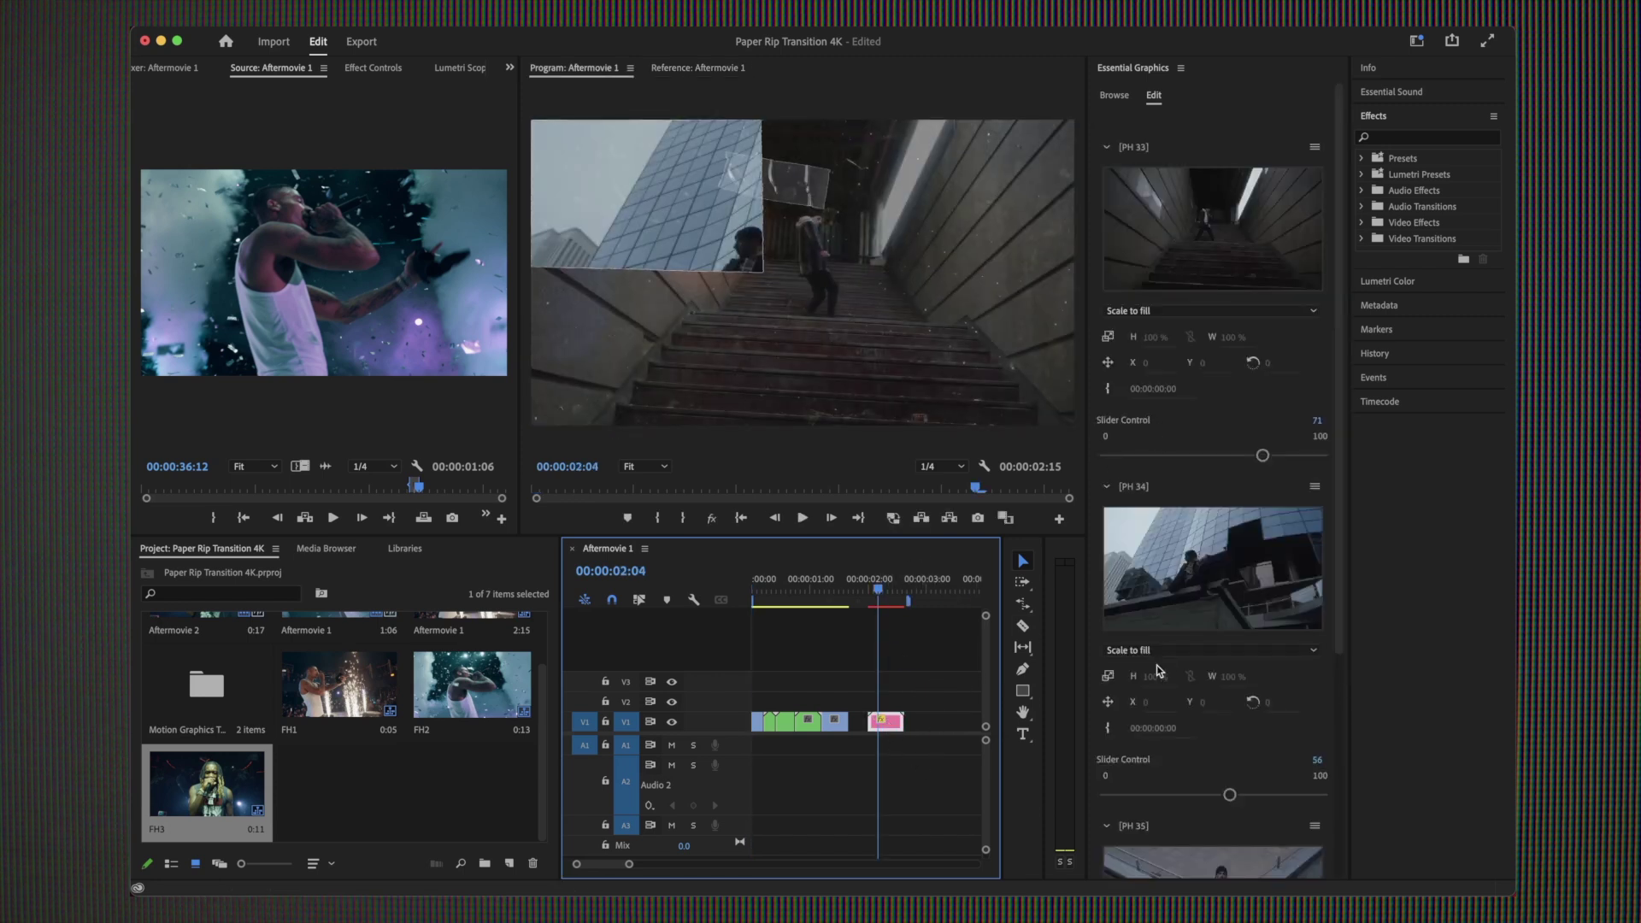
scroll(1169, 707, "down", 5)
scroll(1169, 706, "up", 5)
left_click_drag(339, 691, 1154, 265)
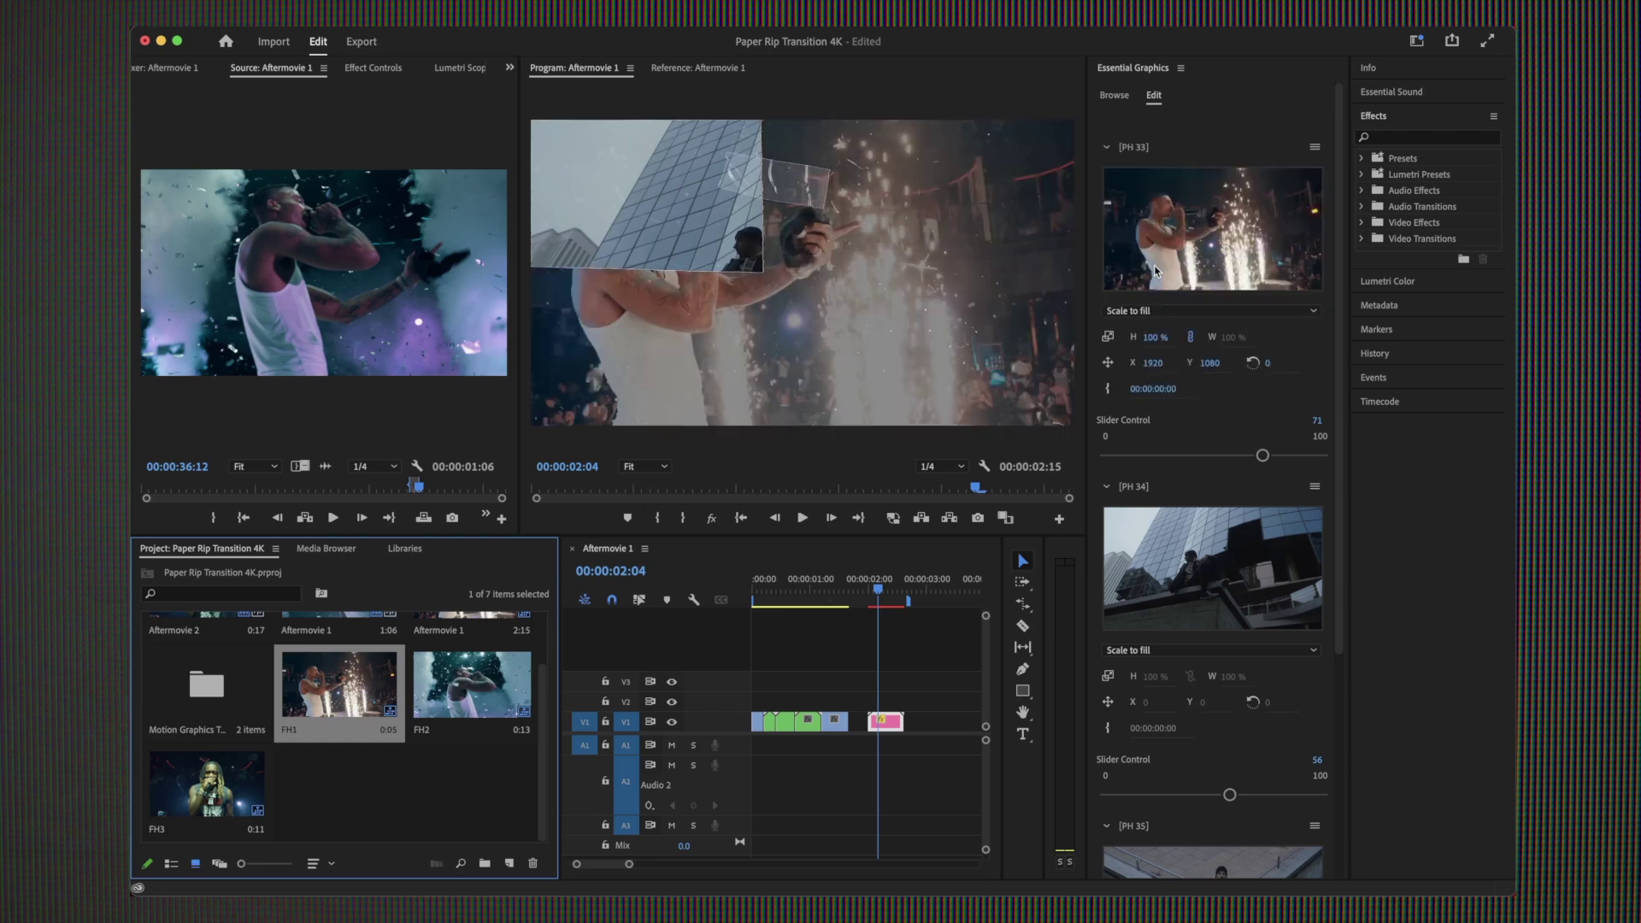
left_click(479, 689)
left_click_drag(478, 688, 1182, 586)
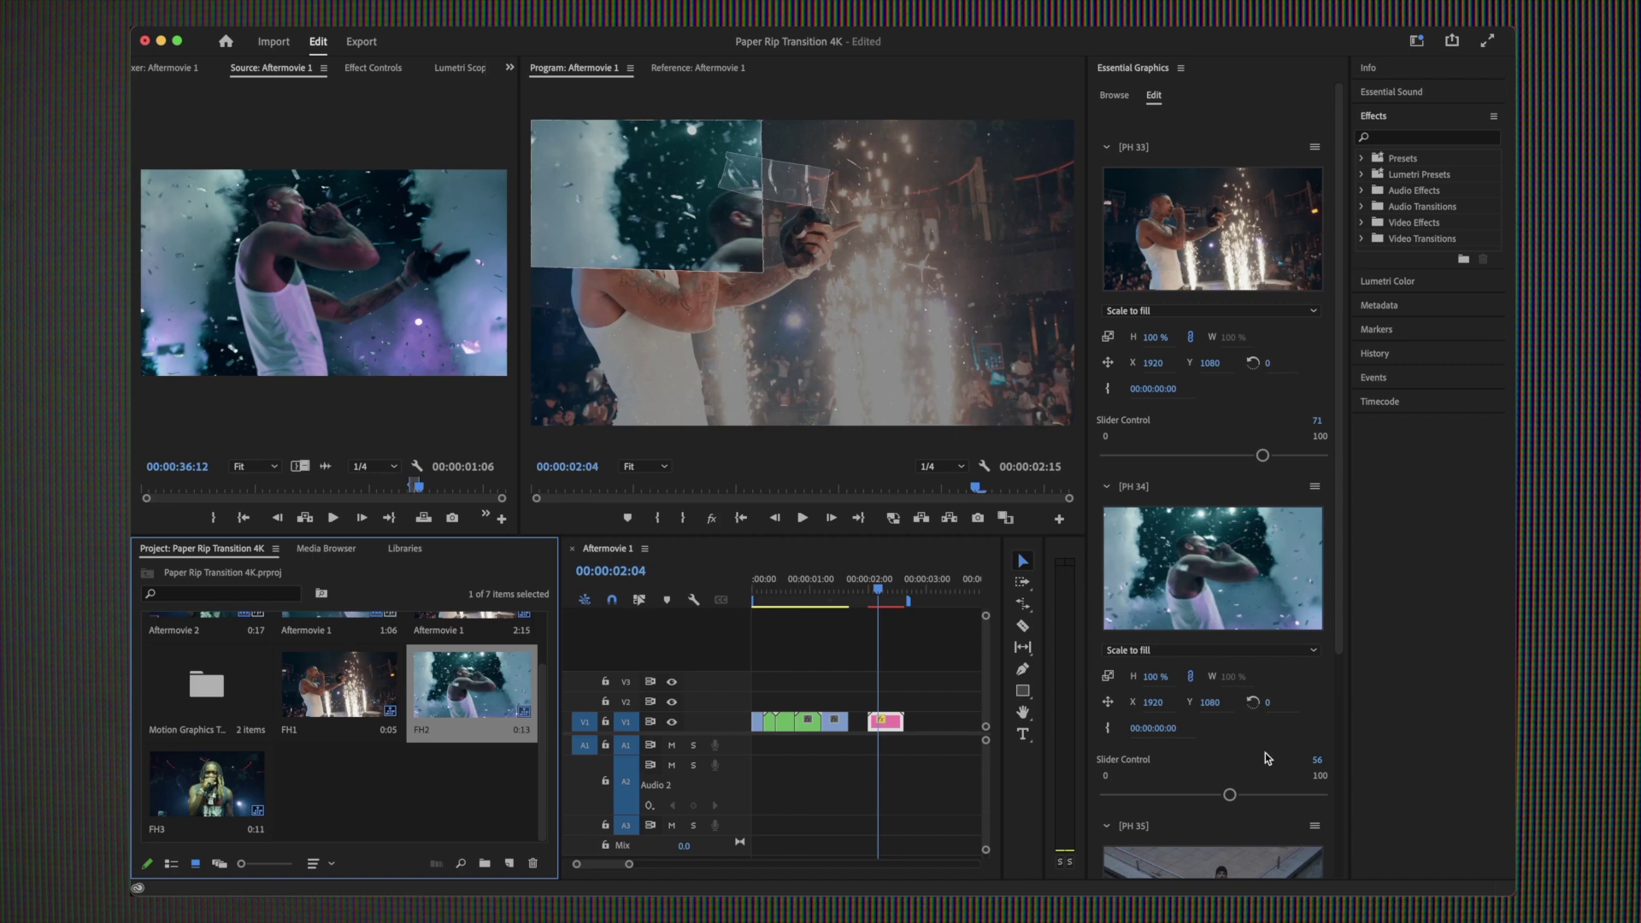
scroll(1267, 758, "down", 4)
left_click_drag(195, 808, 1186, 610)
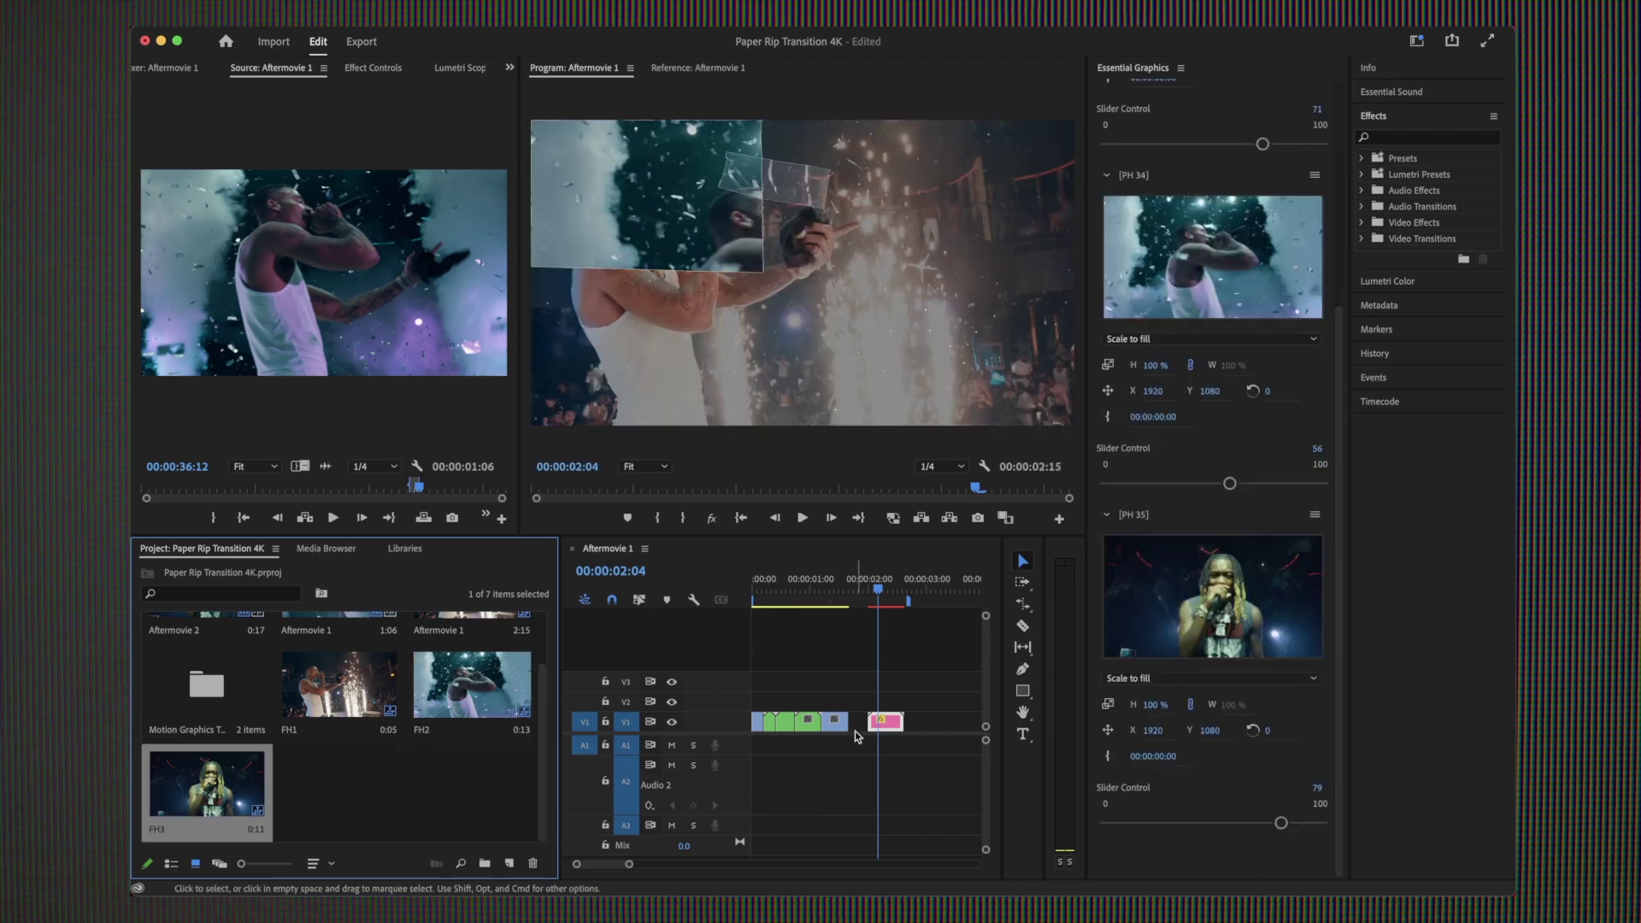
Replace the nested freeze frames on V1 with the paper rip graphic, directly between Aftermovie 1 and Aftermovie 2 without gaps.
scroll(859, 739, "up", 3)
left_click_drag(936, 722, 834, 726)
left_click(850, 759)
key("Delete")
left_click(788, 702)
Play back the paper rip transition from the start of the sequence.
left_click_drag(810, 591, 678, 621)
key("space")
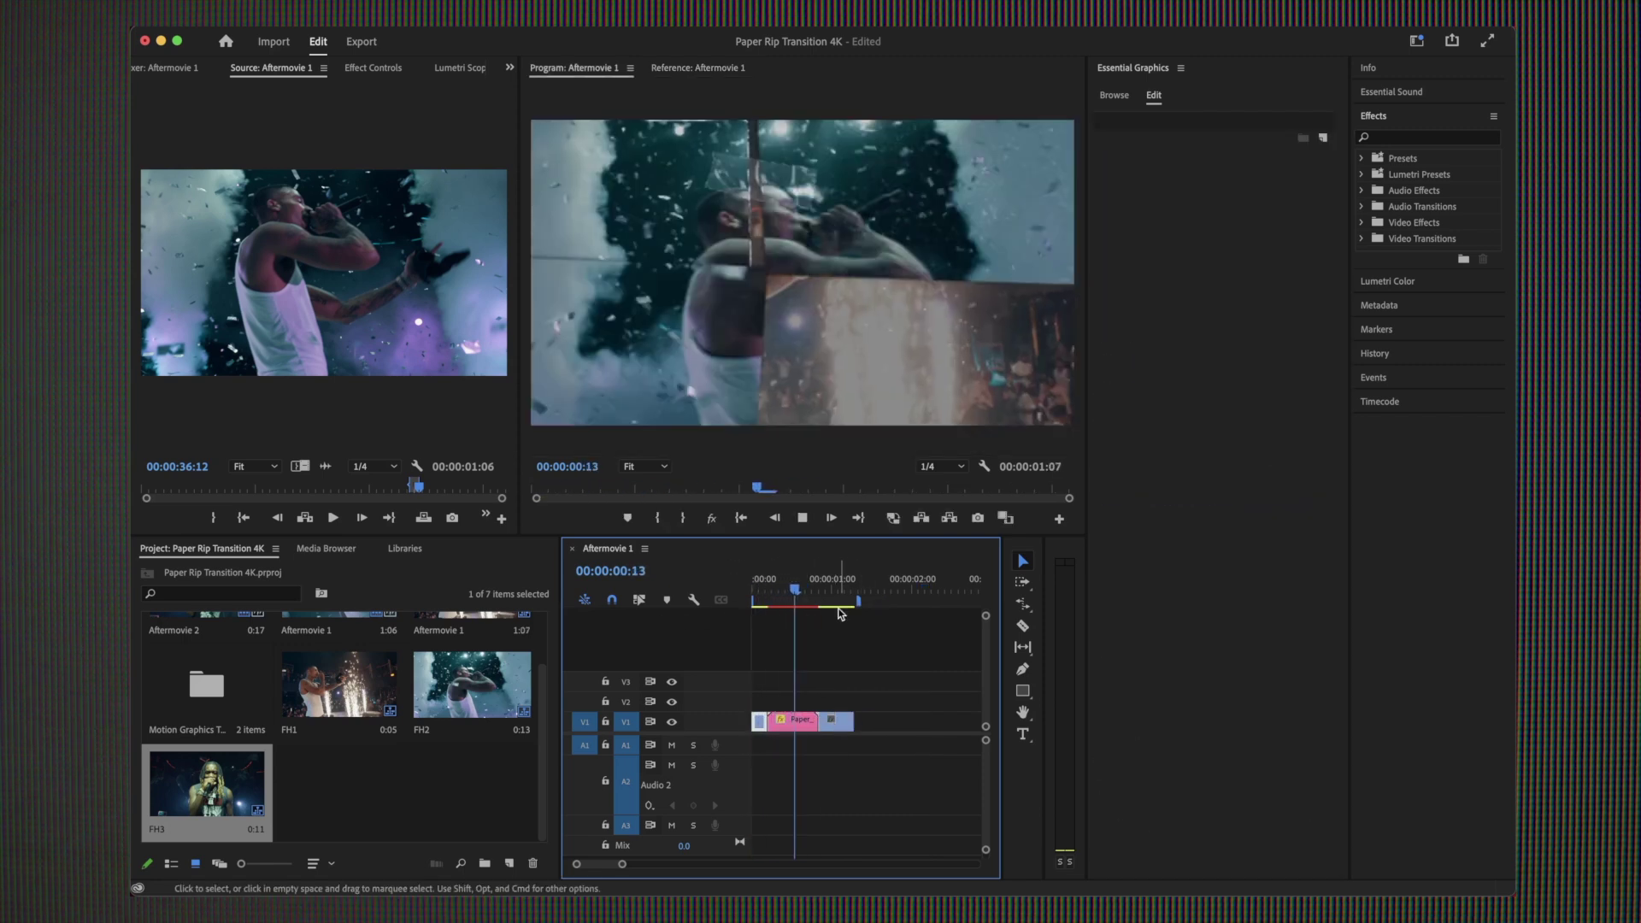
Scale the PH 33 image to 127%, set its Y position to 1332 and its Slider Control to 14.
left_click_drag(832, 591, 785, 588)
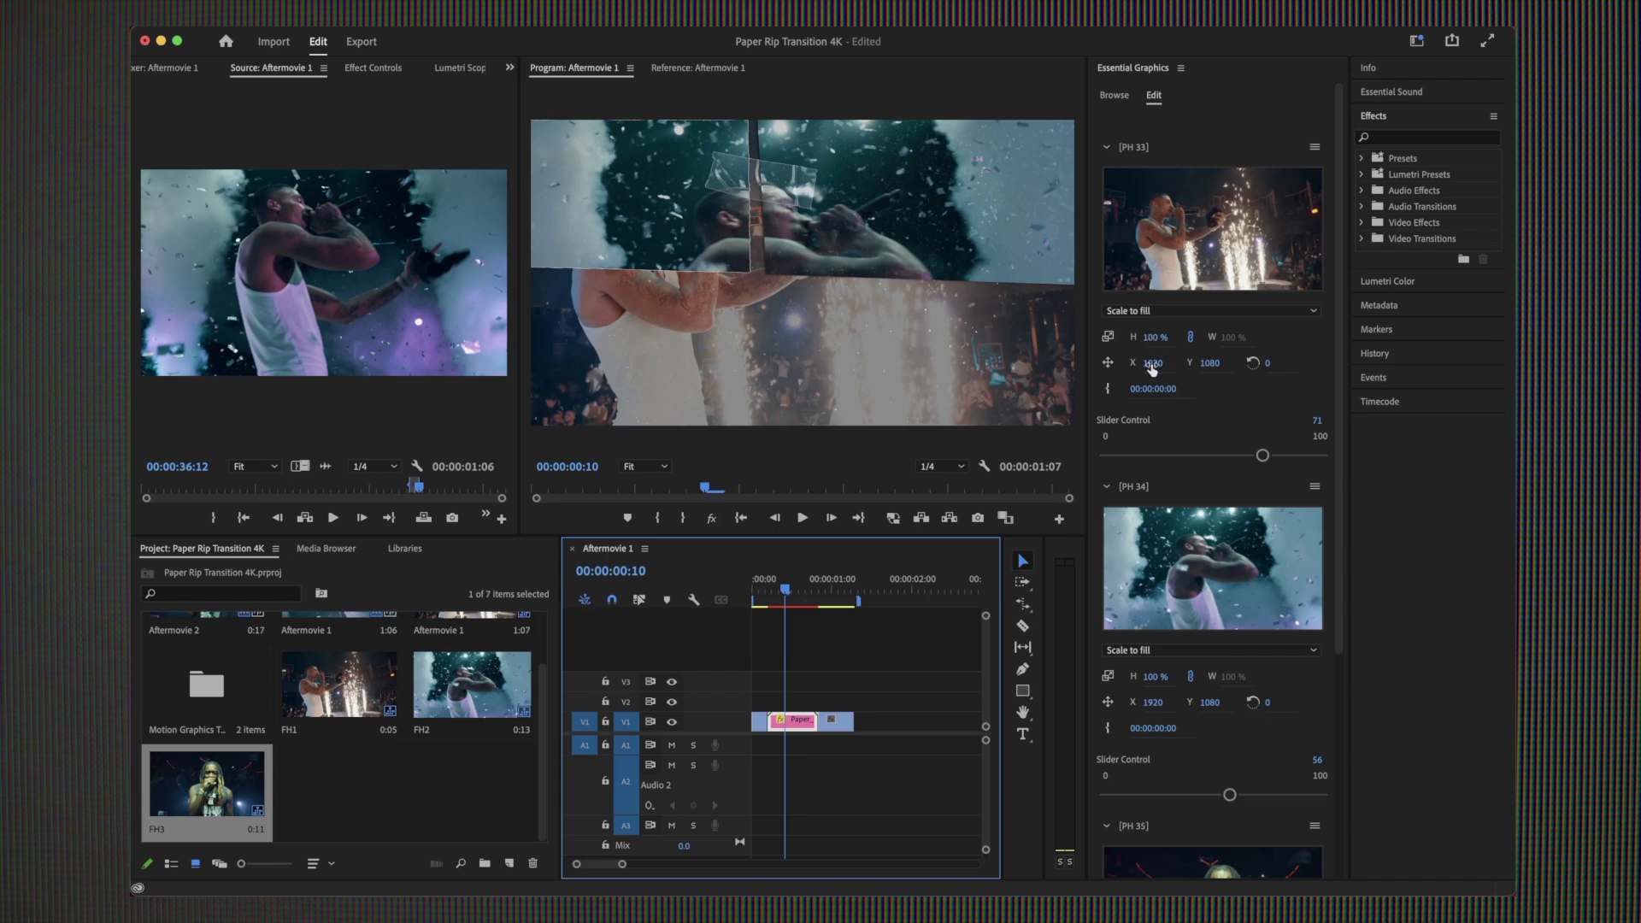
left_click_drag(1161, 339, 1220, 364)
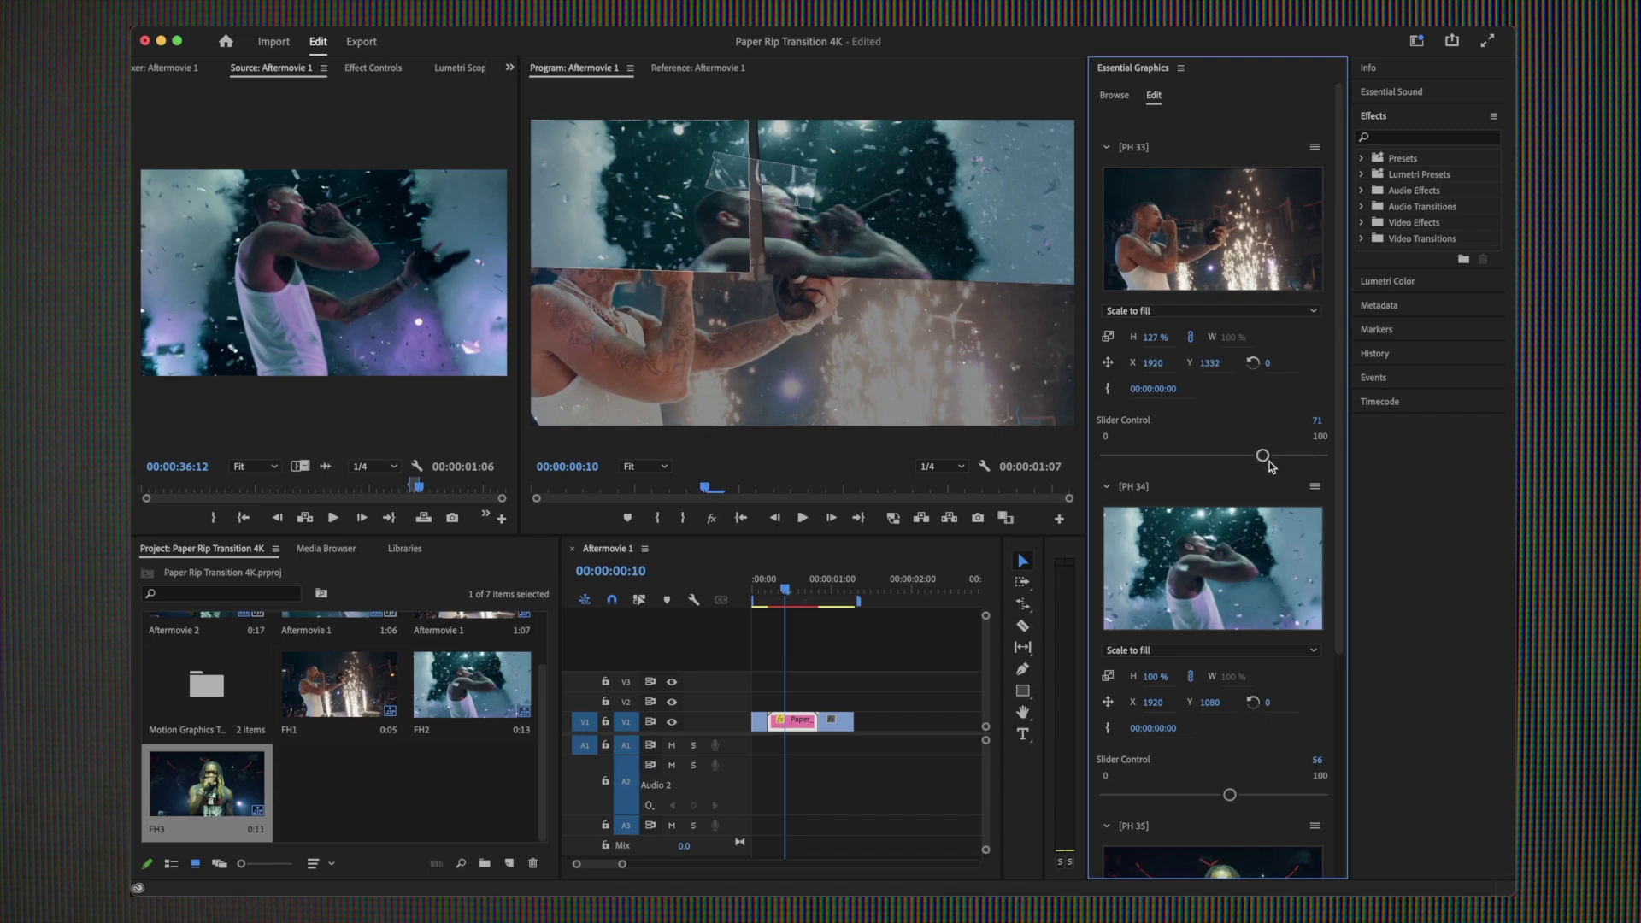
left_click_drag(1259, 455, 1140, 456)
key("equal")
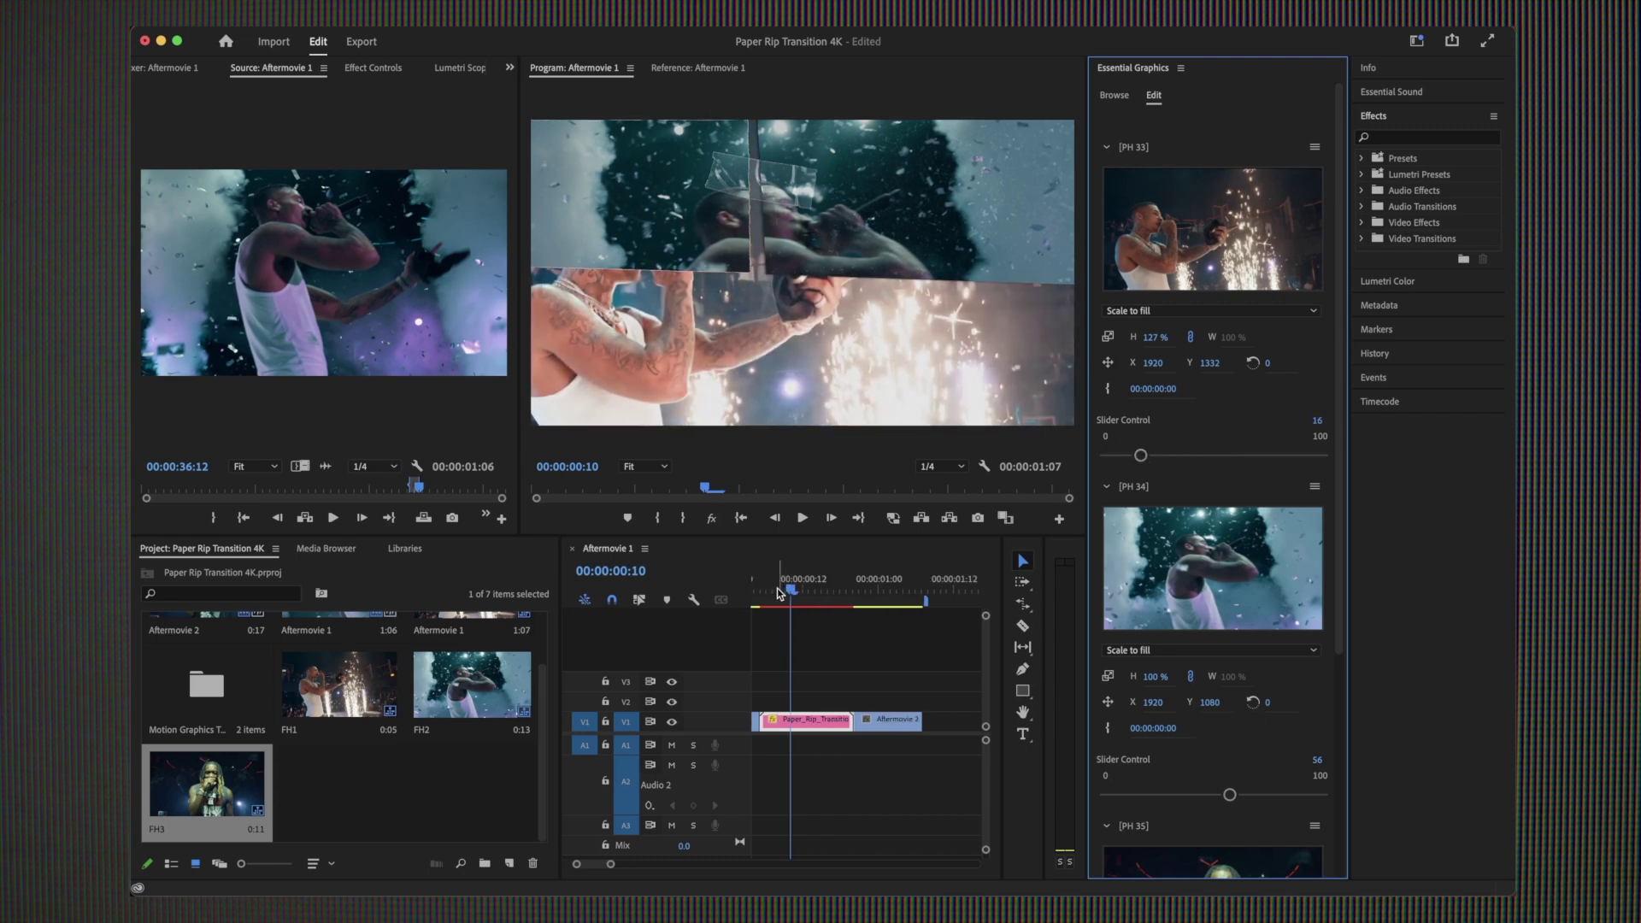
left_click_drag(777, 588, 772, 591)
mouse_move(1130, 458)
left_mouse_down()
mouse_move(1248, 443)
mouse_move(1146, 439)
left_mouse_up()
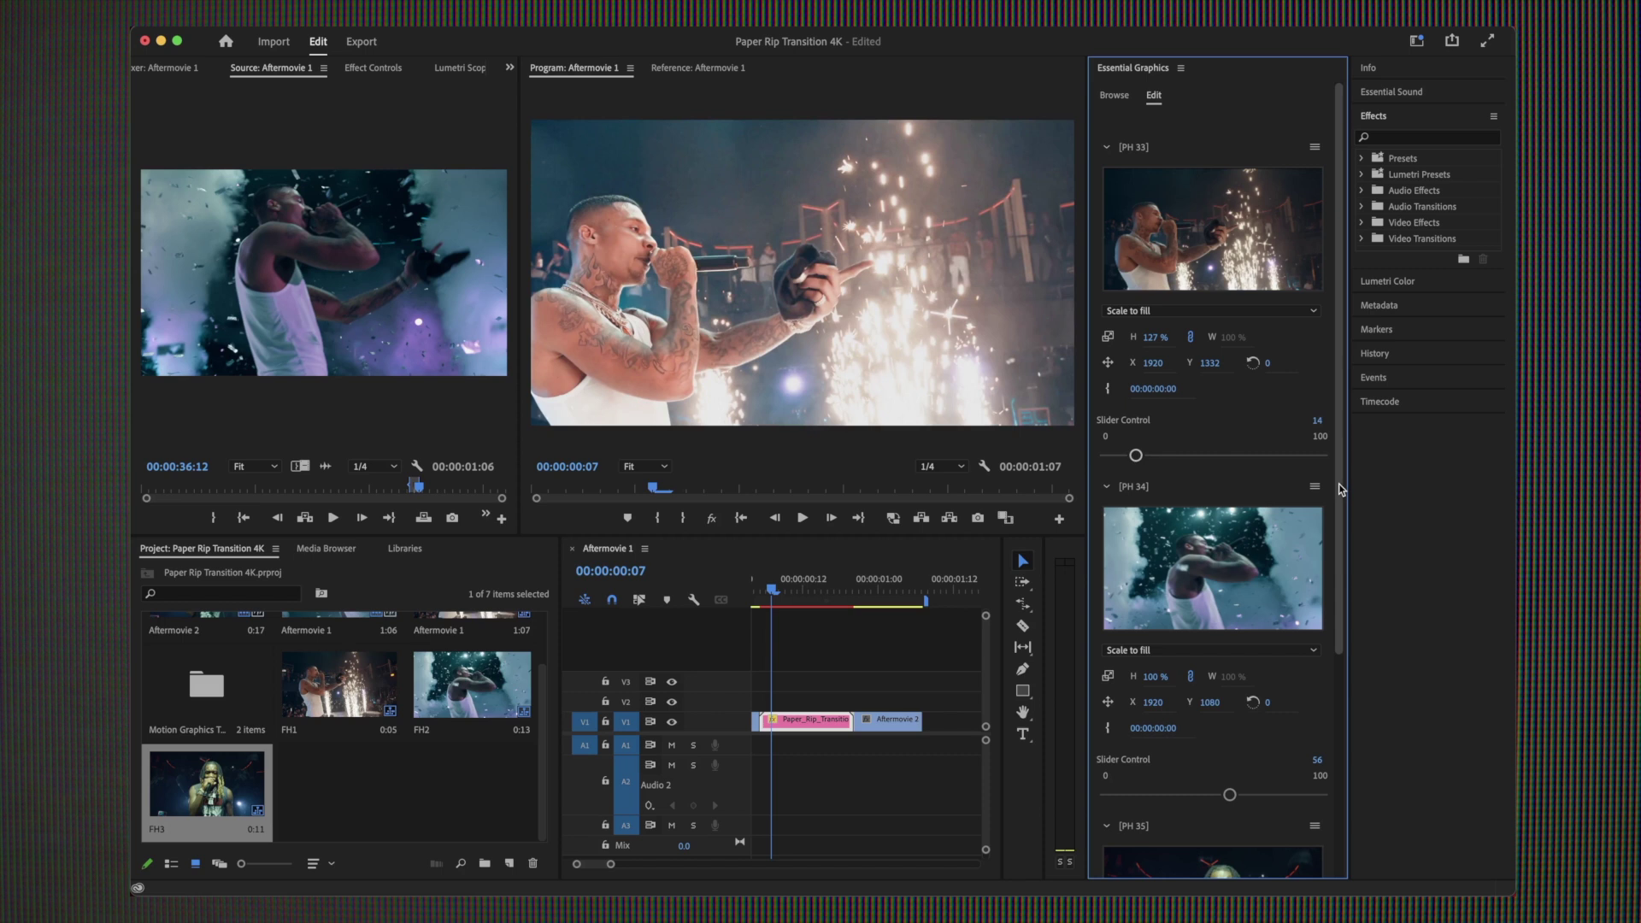
Set the Slider Control to 97 for PH 34 and to 45 for PH 35.
scroll(1341, 507, "down", 3)
left_click_drag(781, 580, 817, 586)
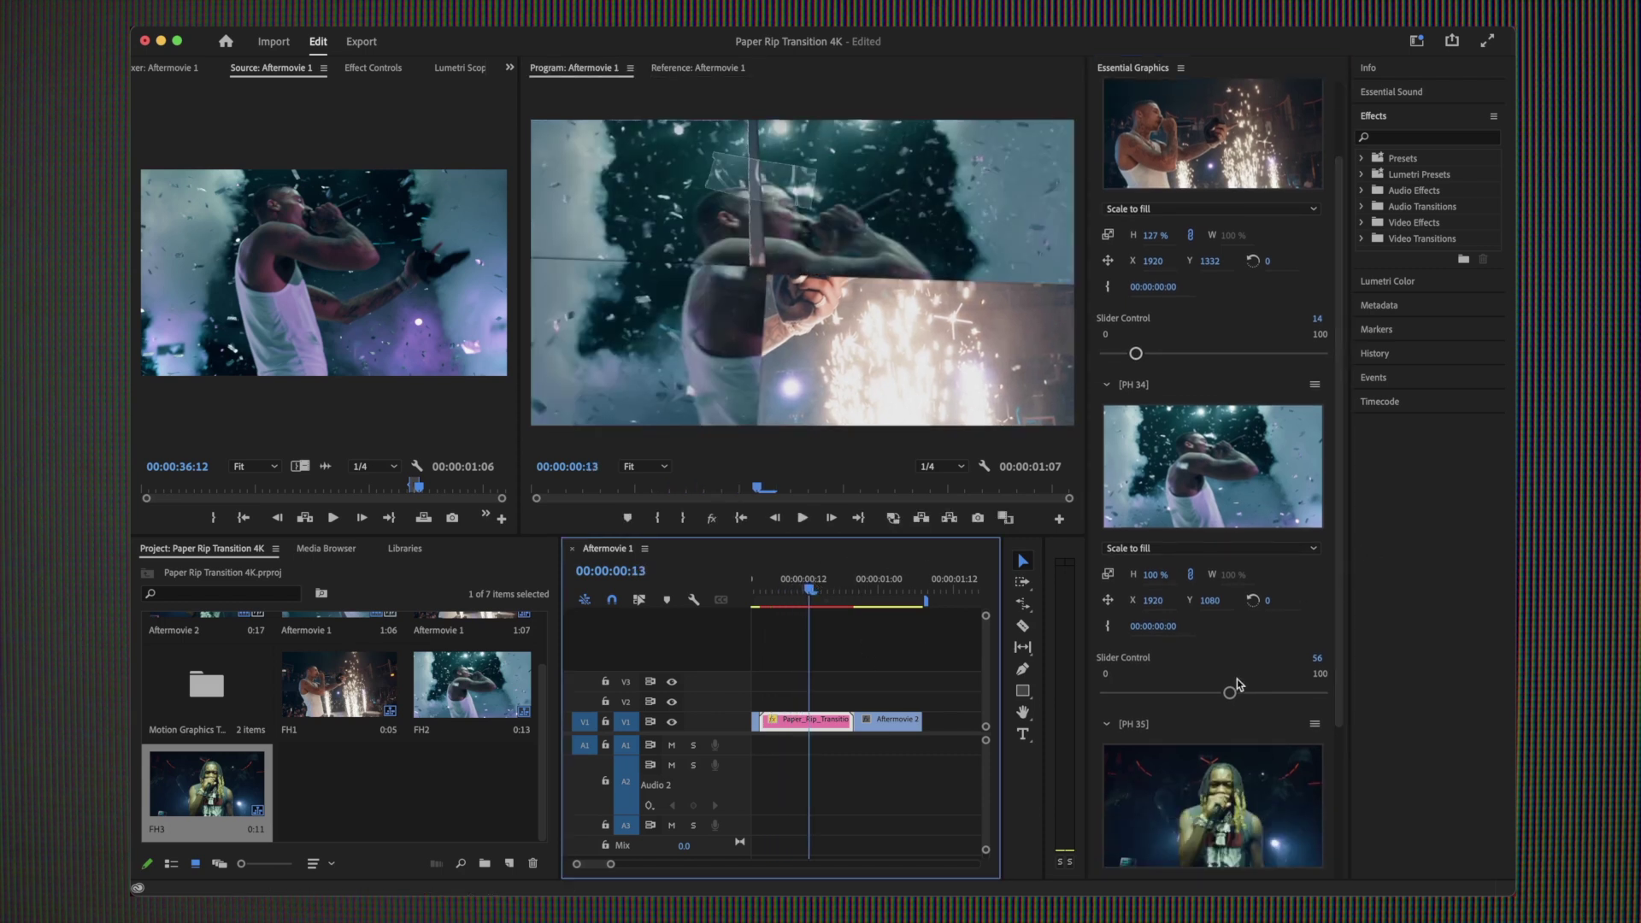
left_click_drag(1231, 691, 1310, 694)
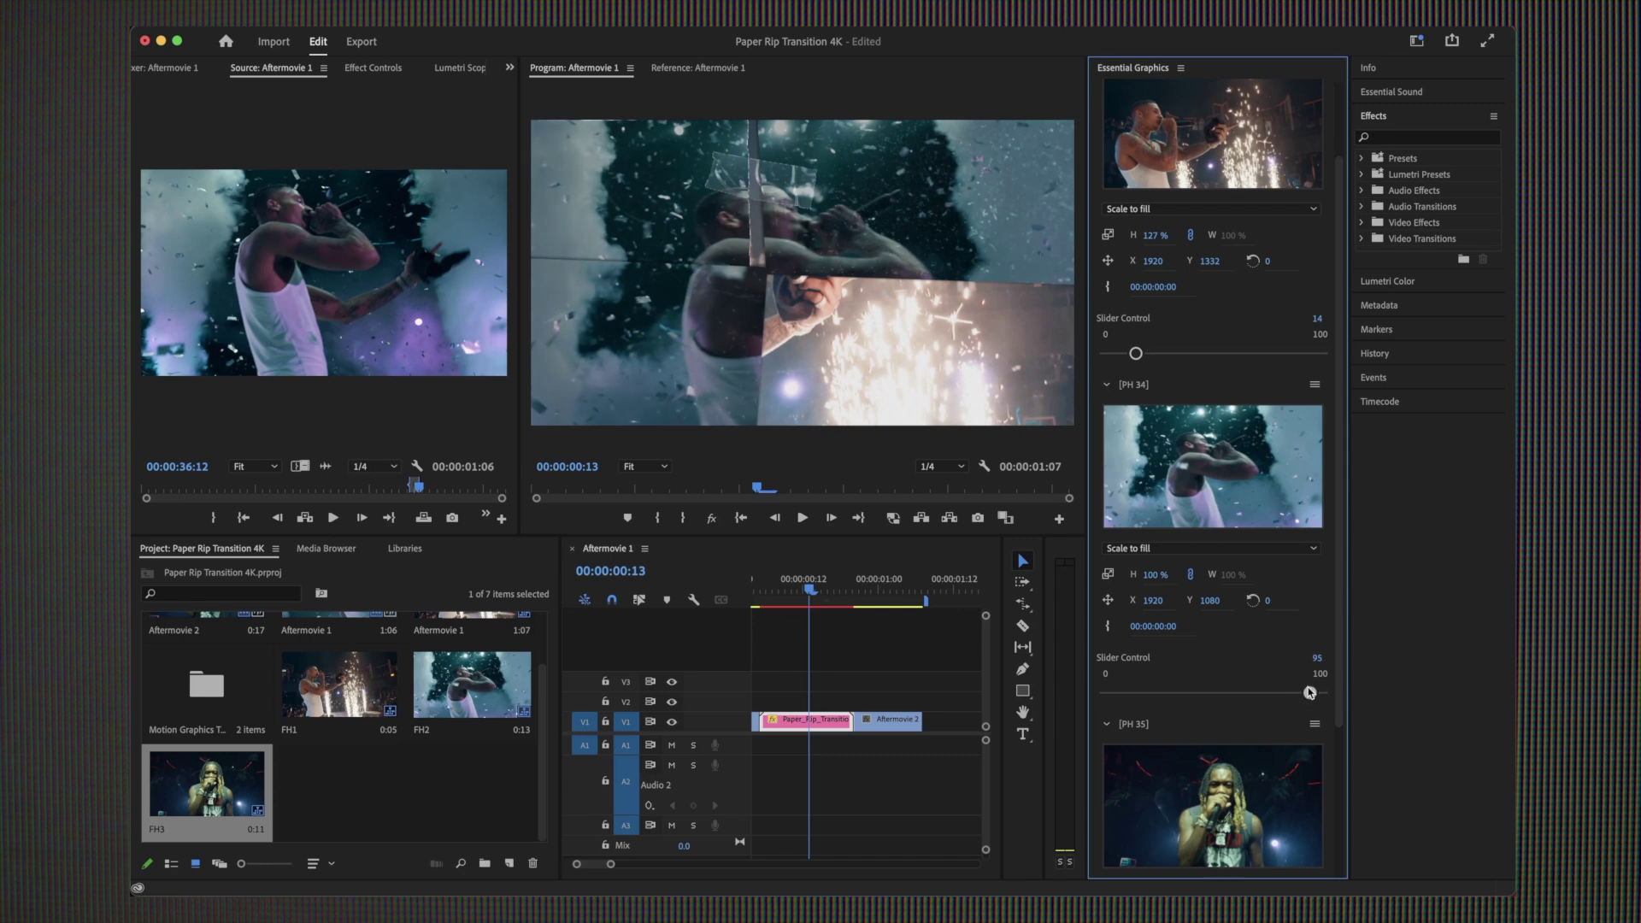
scroll(1332, 524, "down", 4)
left_click(832, 590)
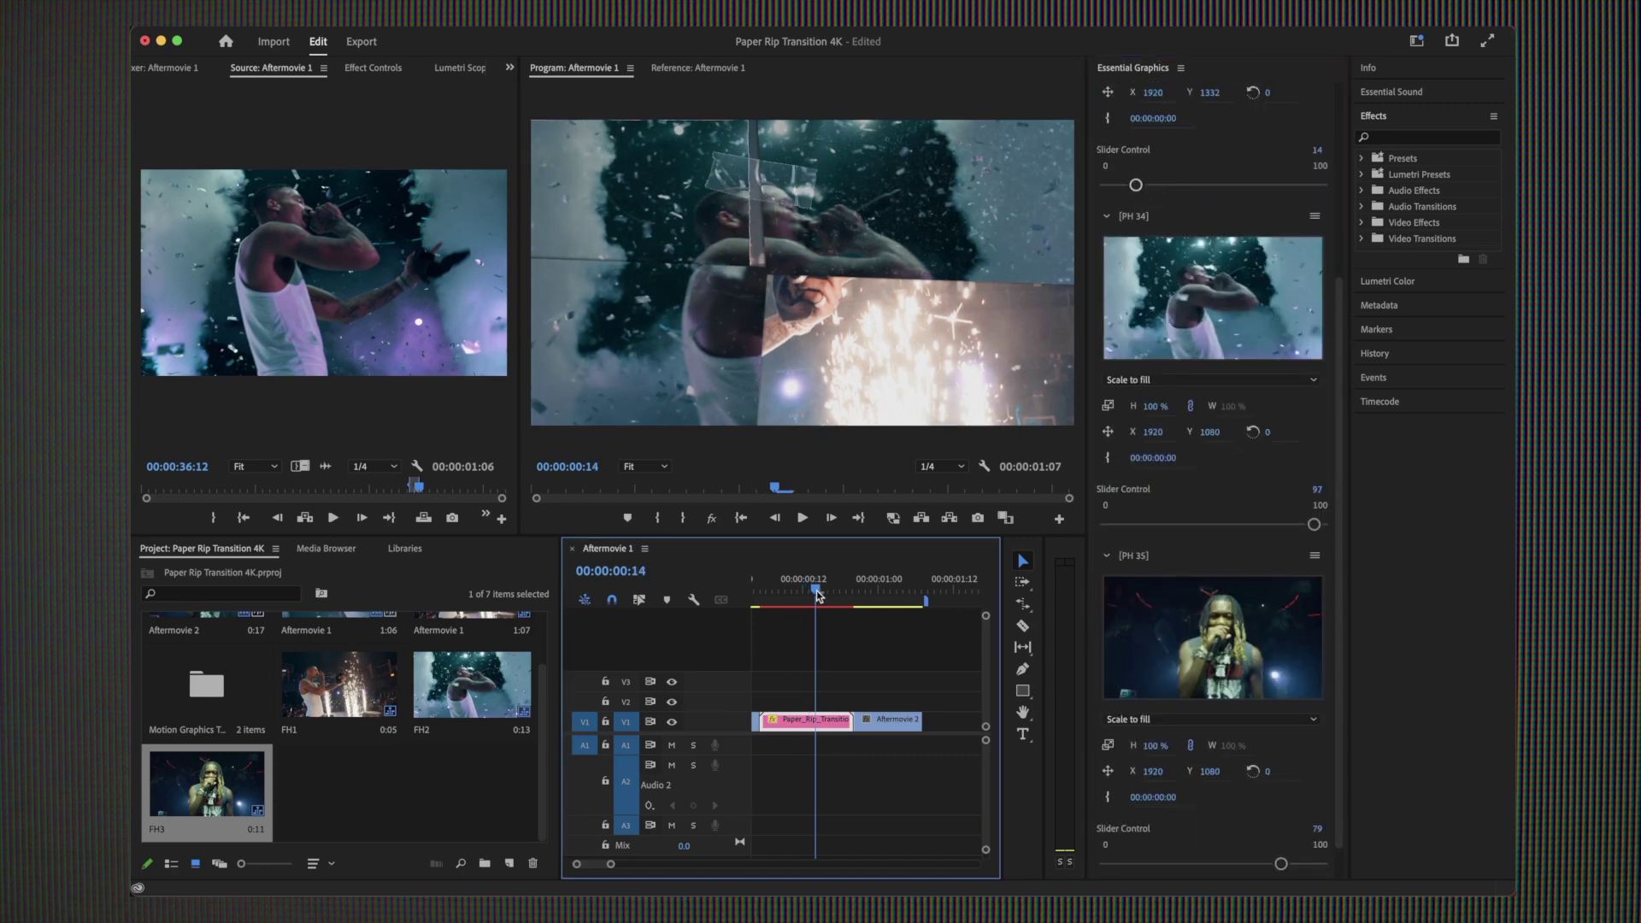
left_click_drag(832, 591, 850, 590)
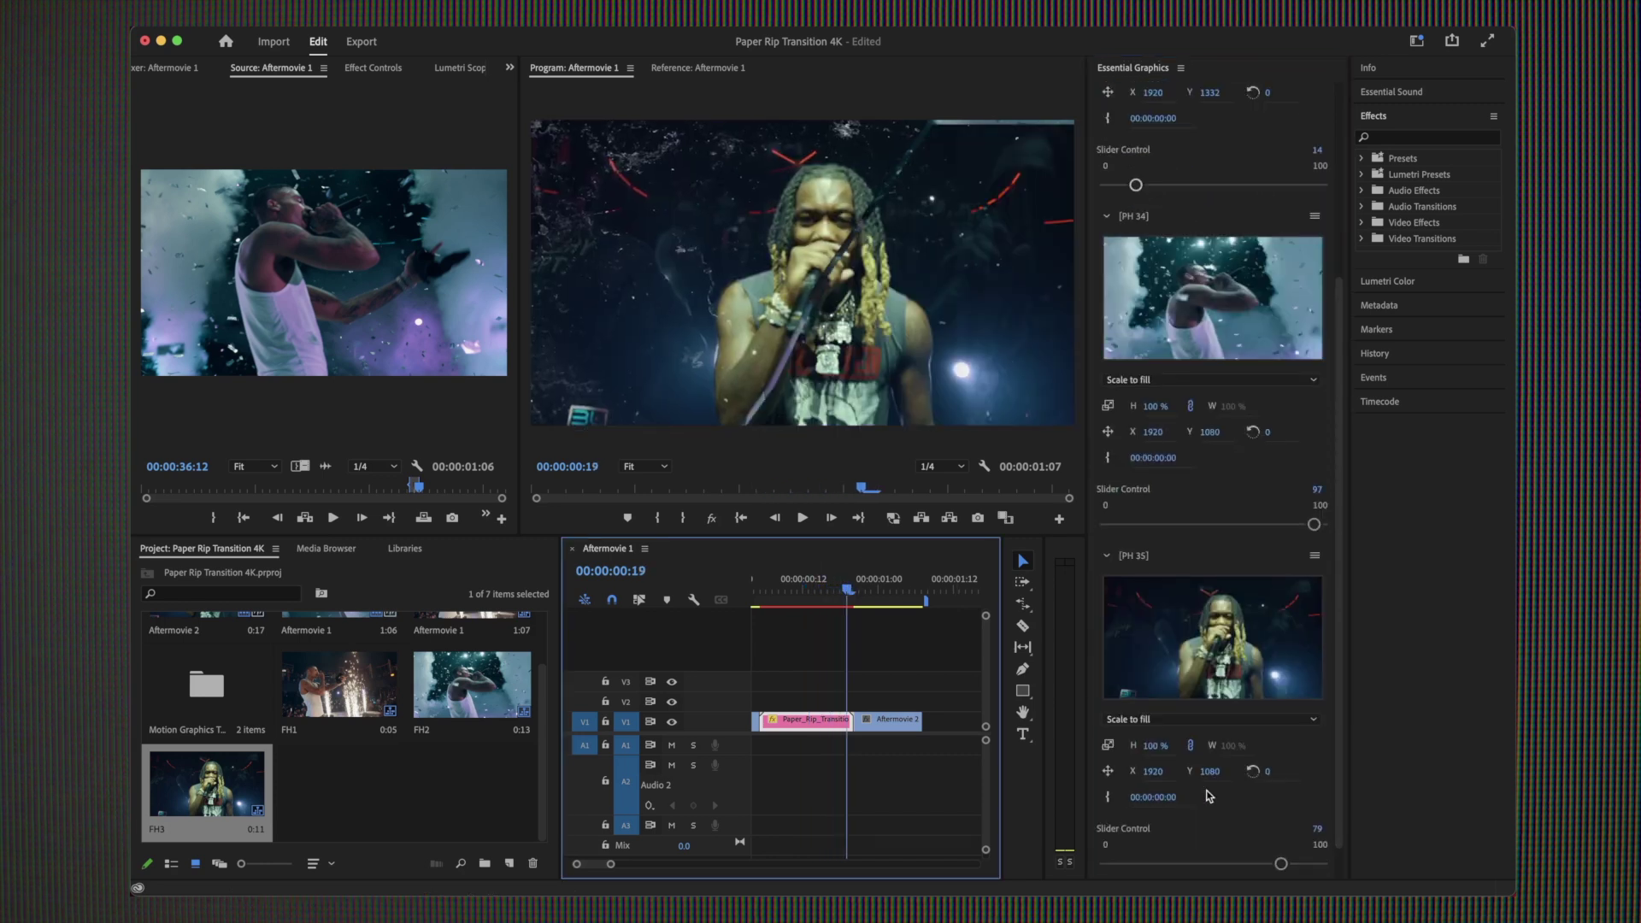
left_click_drag(1280, 864, 1285, 866)
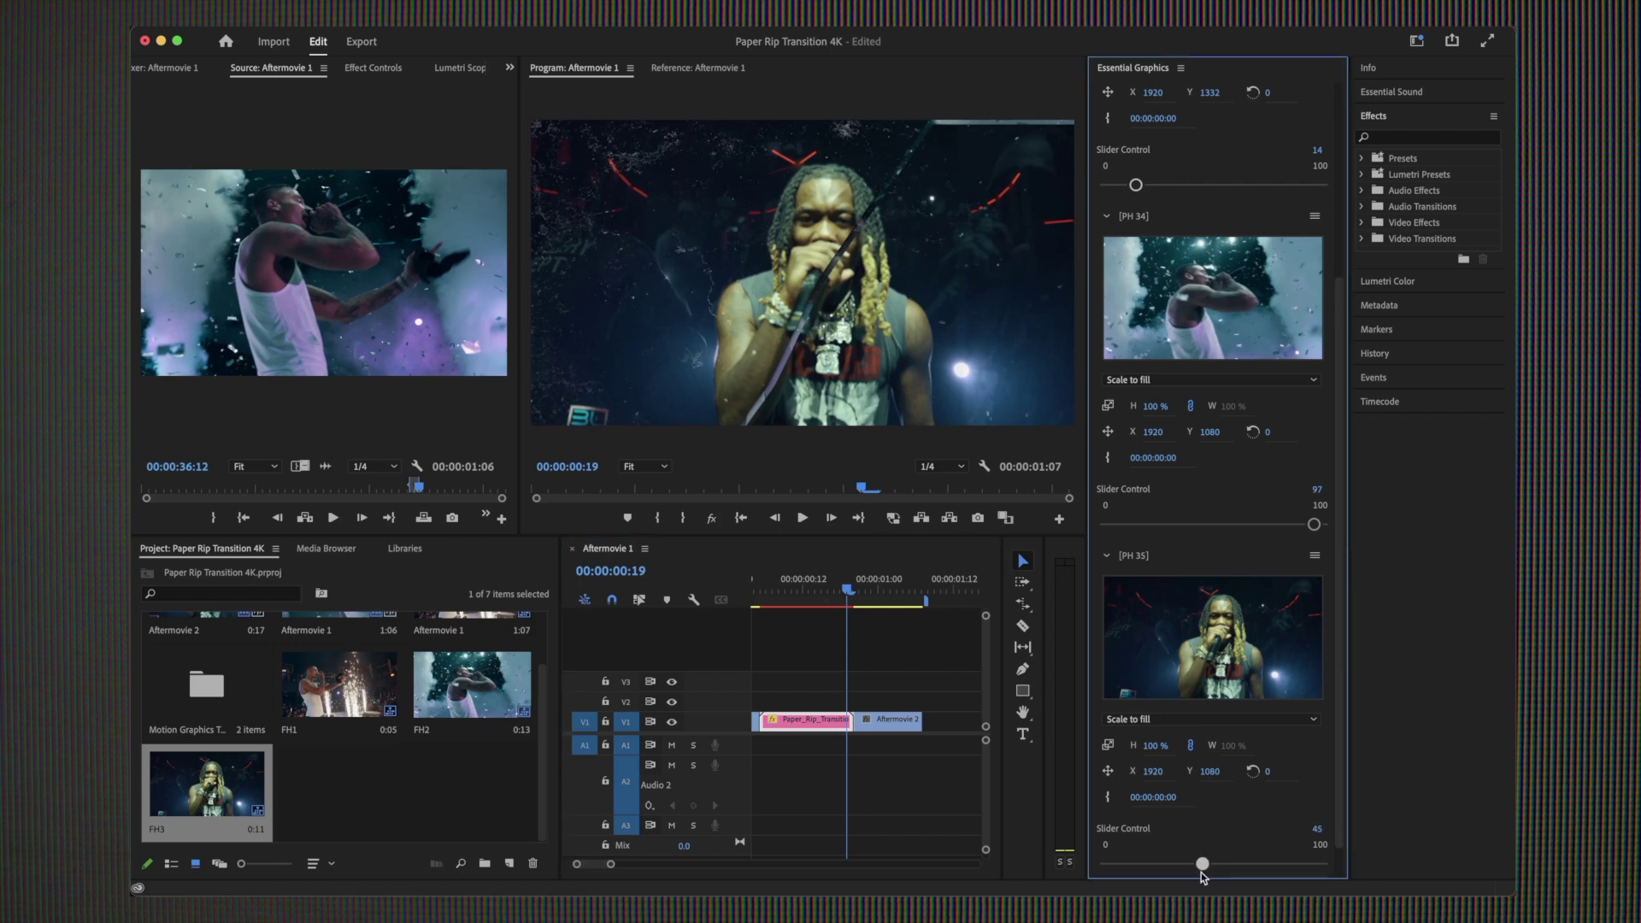
Import the Film Burn folder from the Assets folder in Finder into the project and open its bin.
key("minus")
left_click(754, 591)
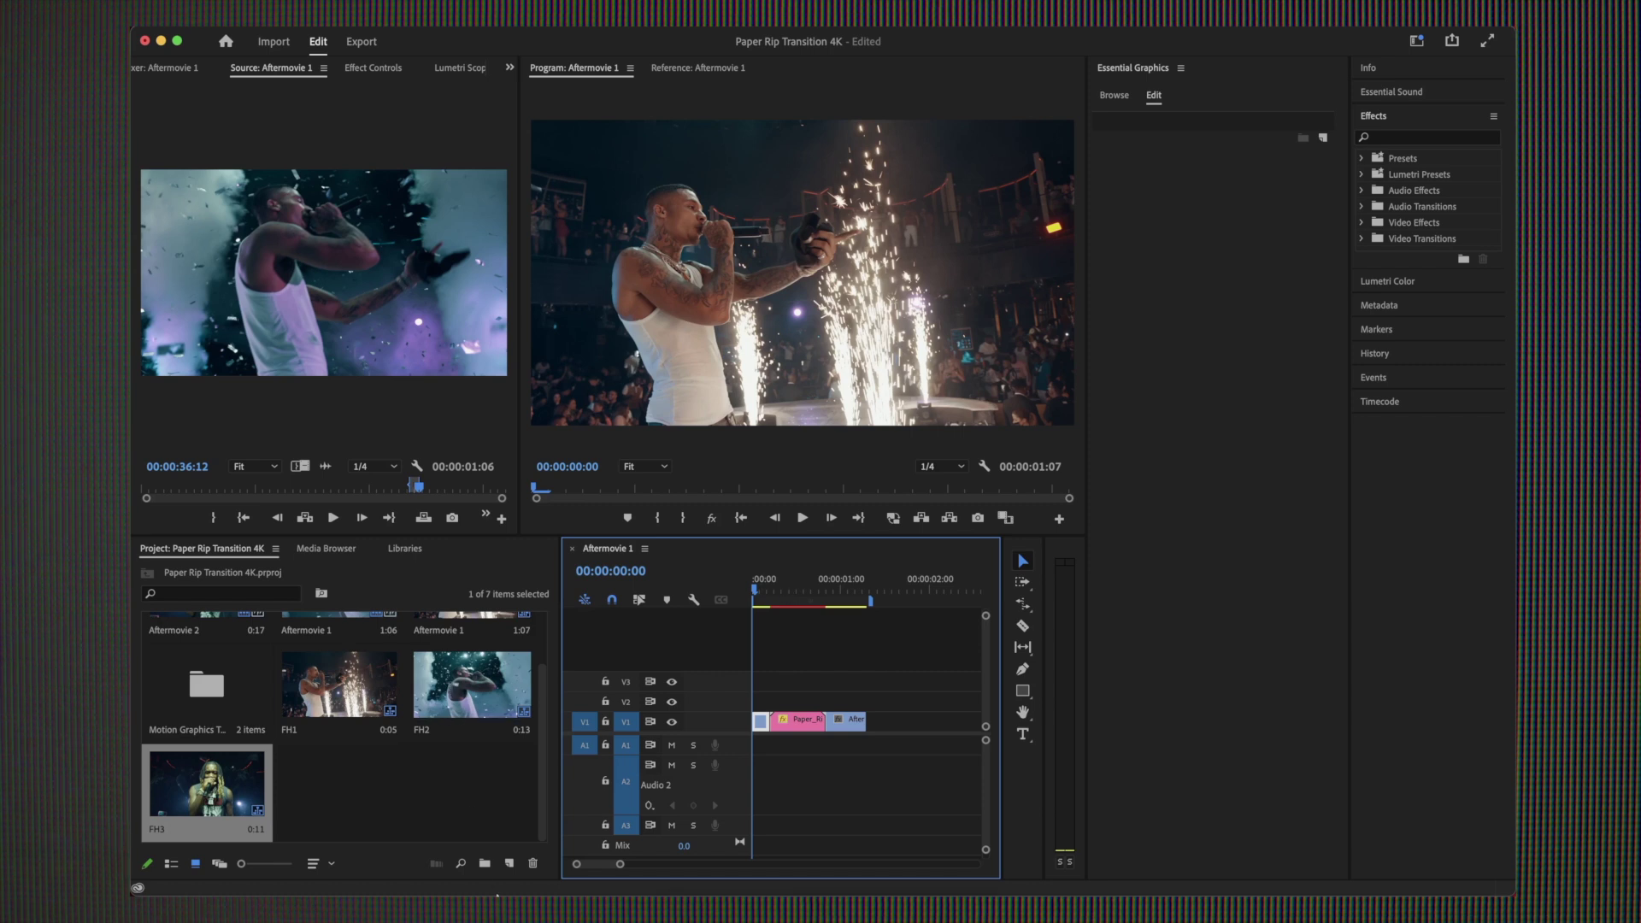
left_click(647, 873)
left_click(722, 179)
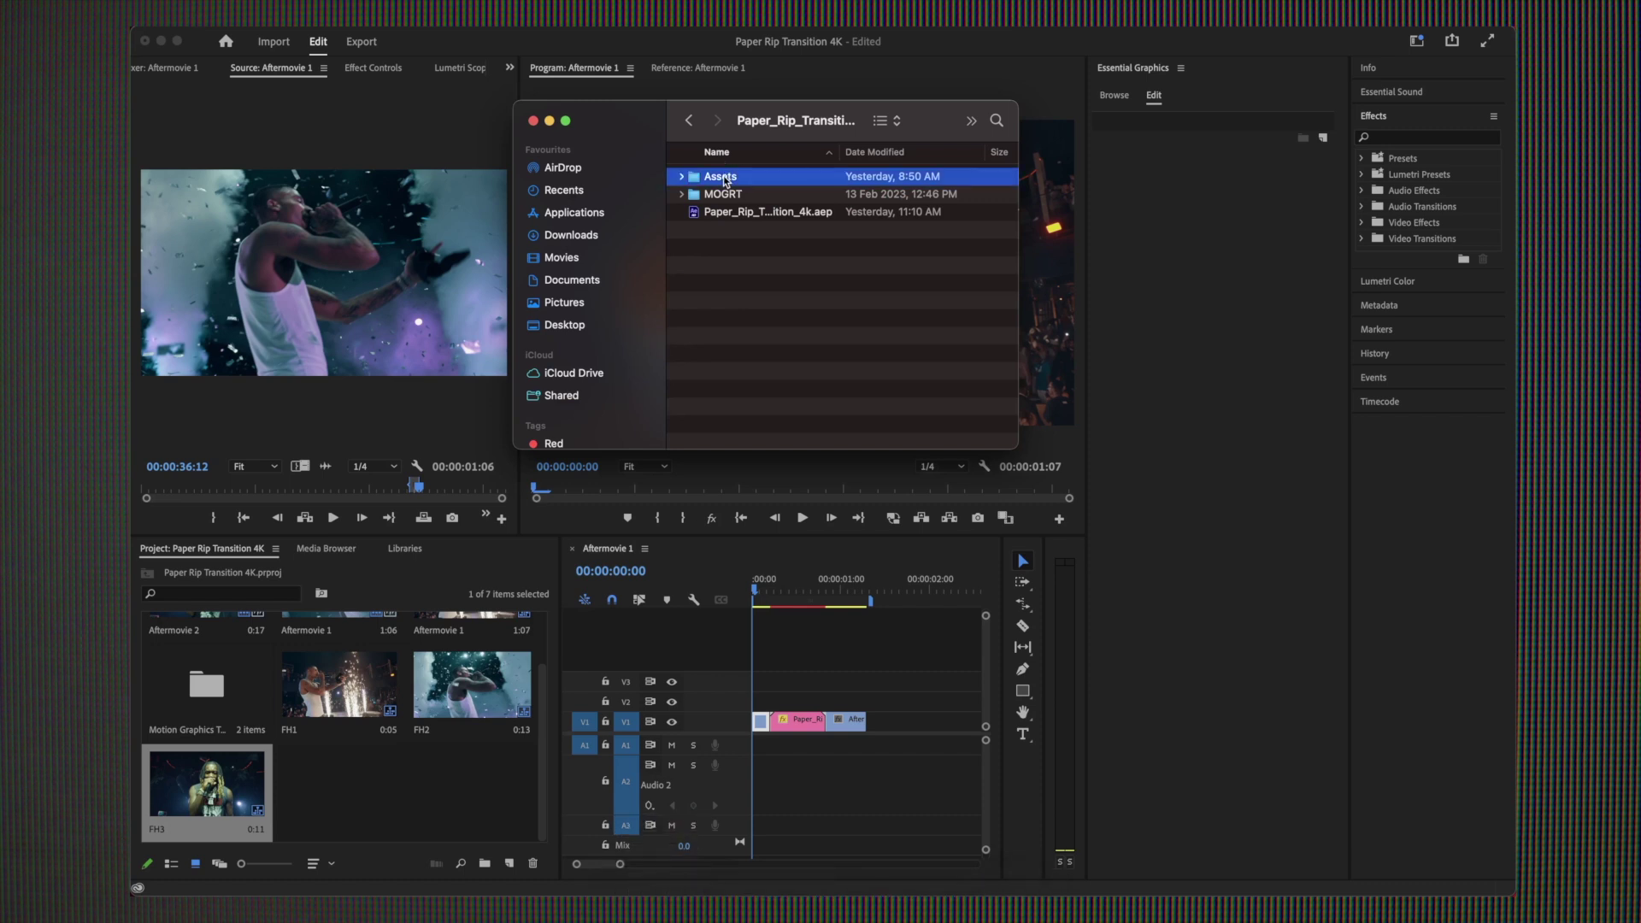
double_click(722, 178)
left_click(732, 196)
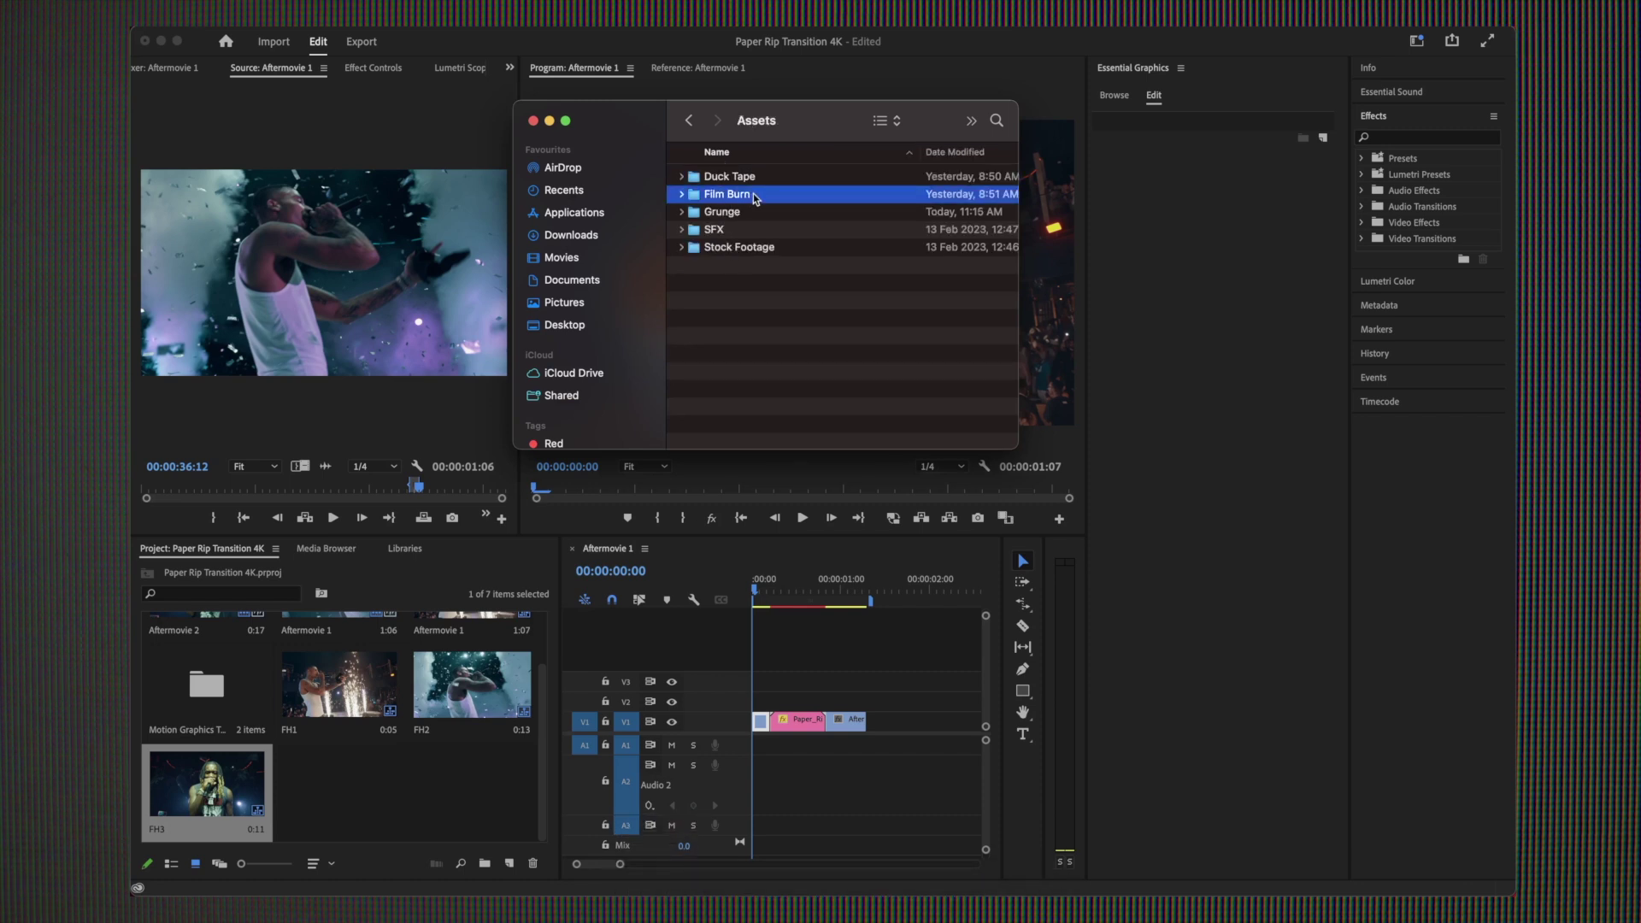
mouse_move(756, 198)
left_mouse_down()
mouse_move(367, 585)
mouse_move(376, 688)
mouse_move(443, 695)
left_mouse_up()
left_click(453, 694)
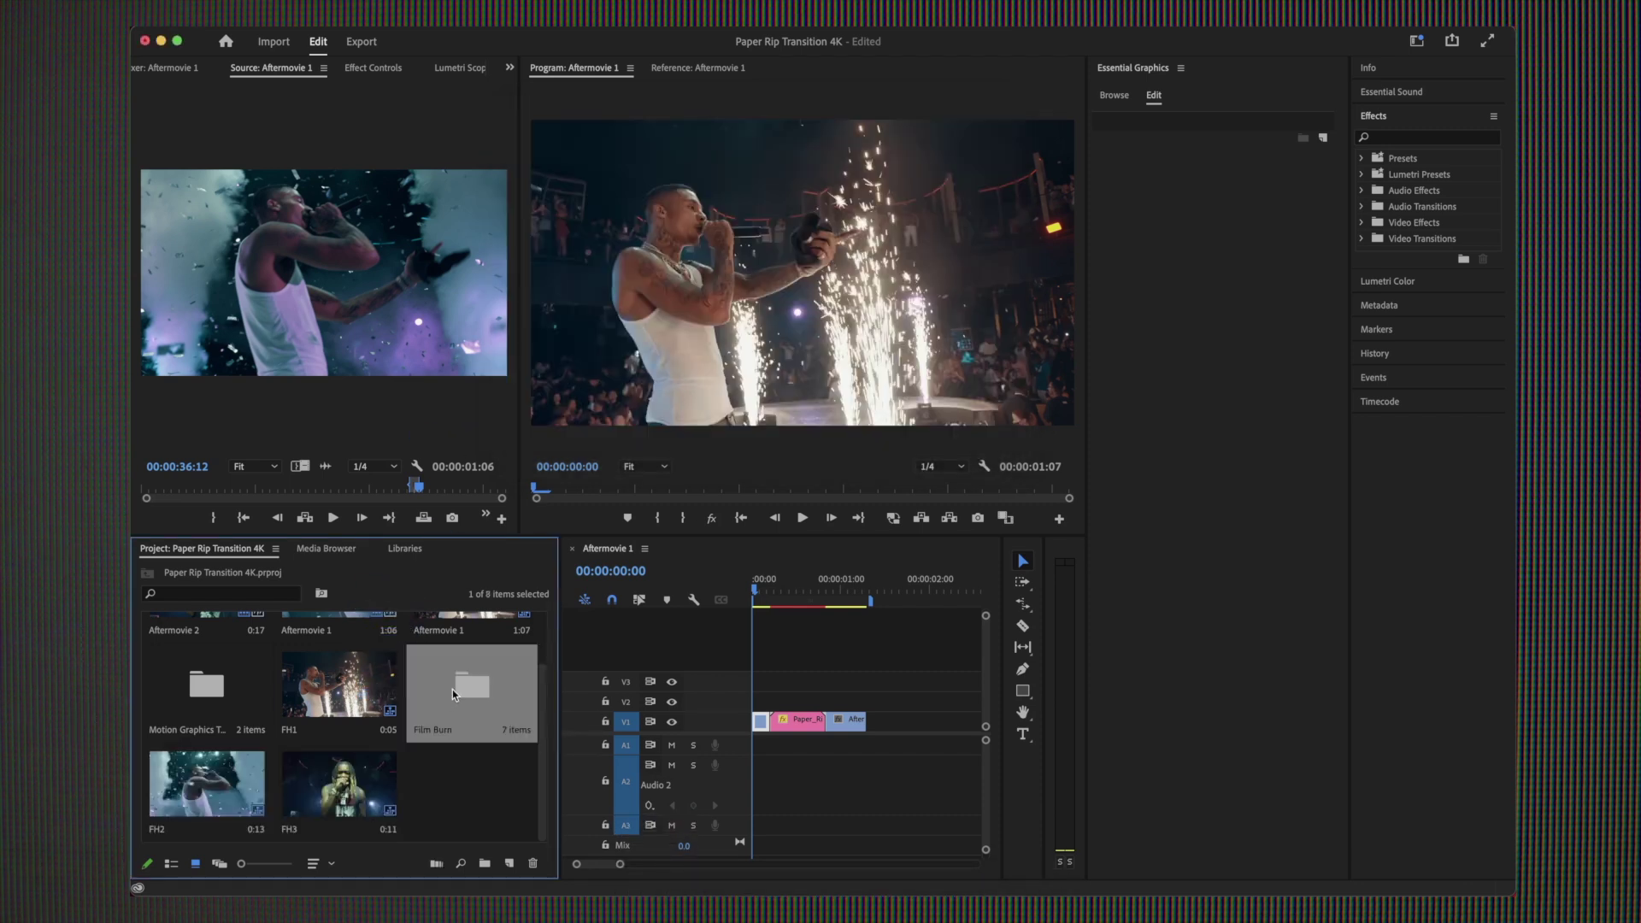
double_click(453, 694)
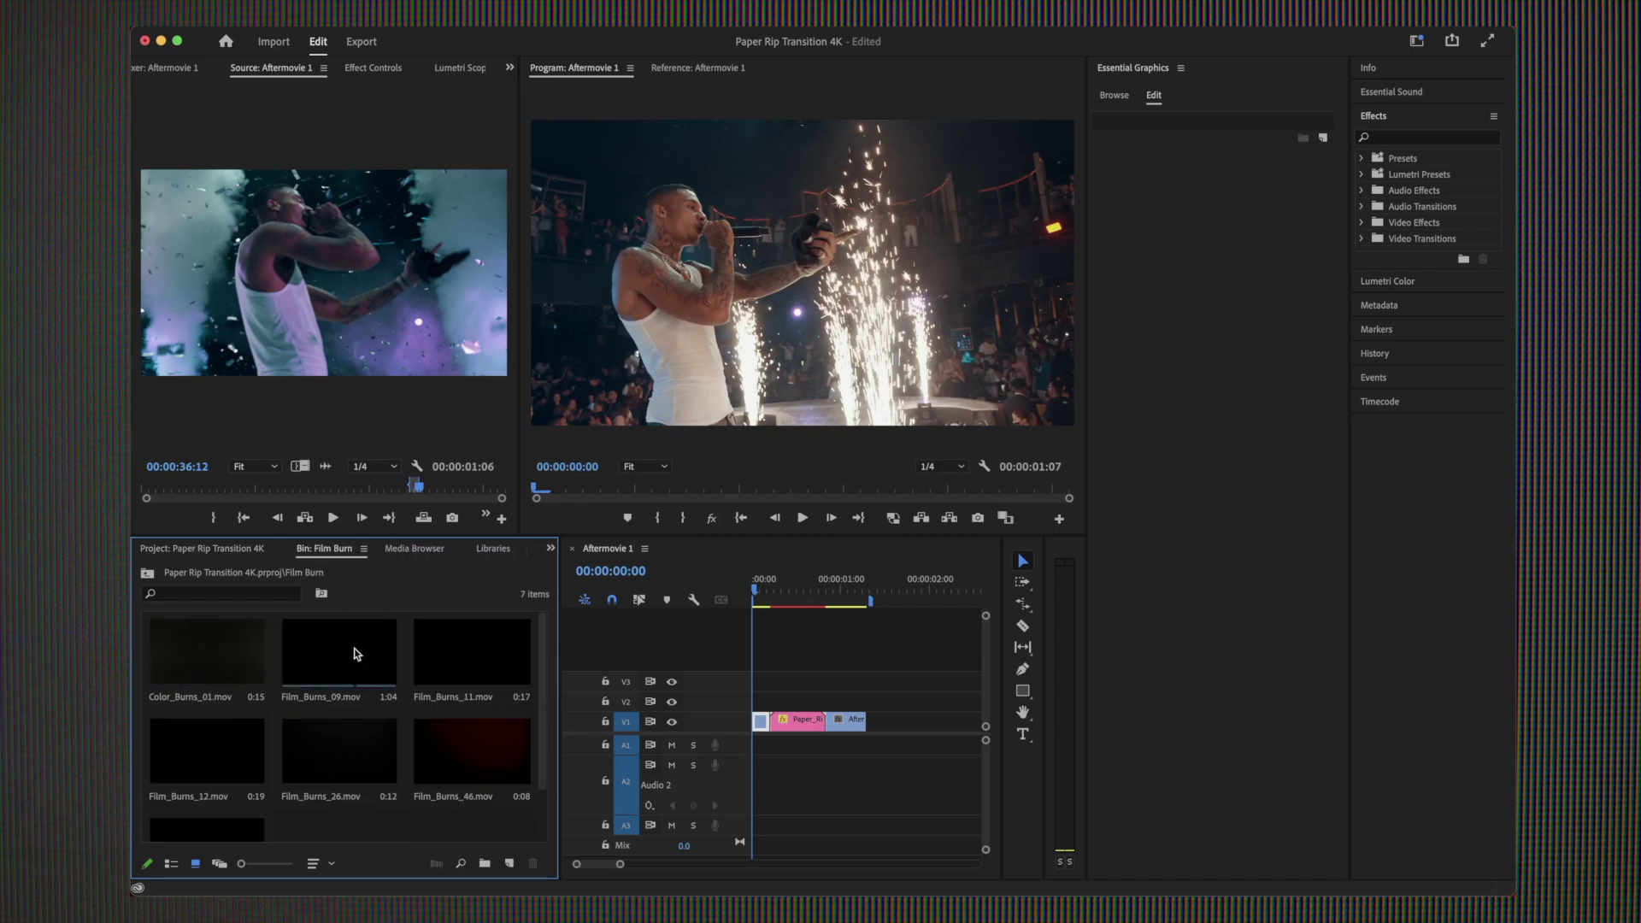
Mark an out point at 00:00:11:15 in Film_Burns_11.mov and place it on V2 over the cut from Aftermovie 1 to the paper rip graphic.
double_click(430, 667)
key("space")
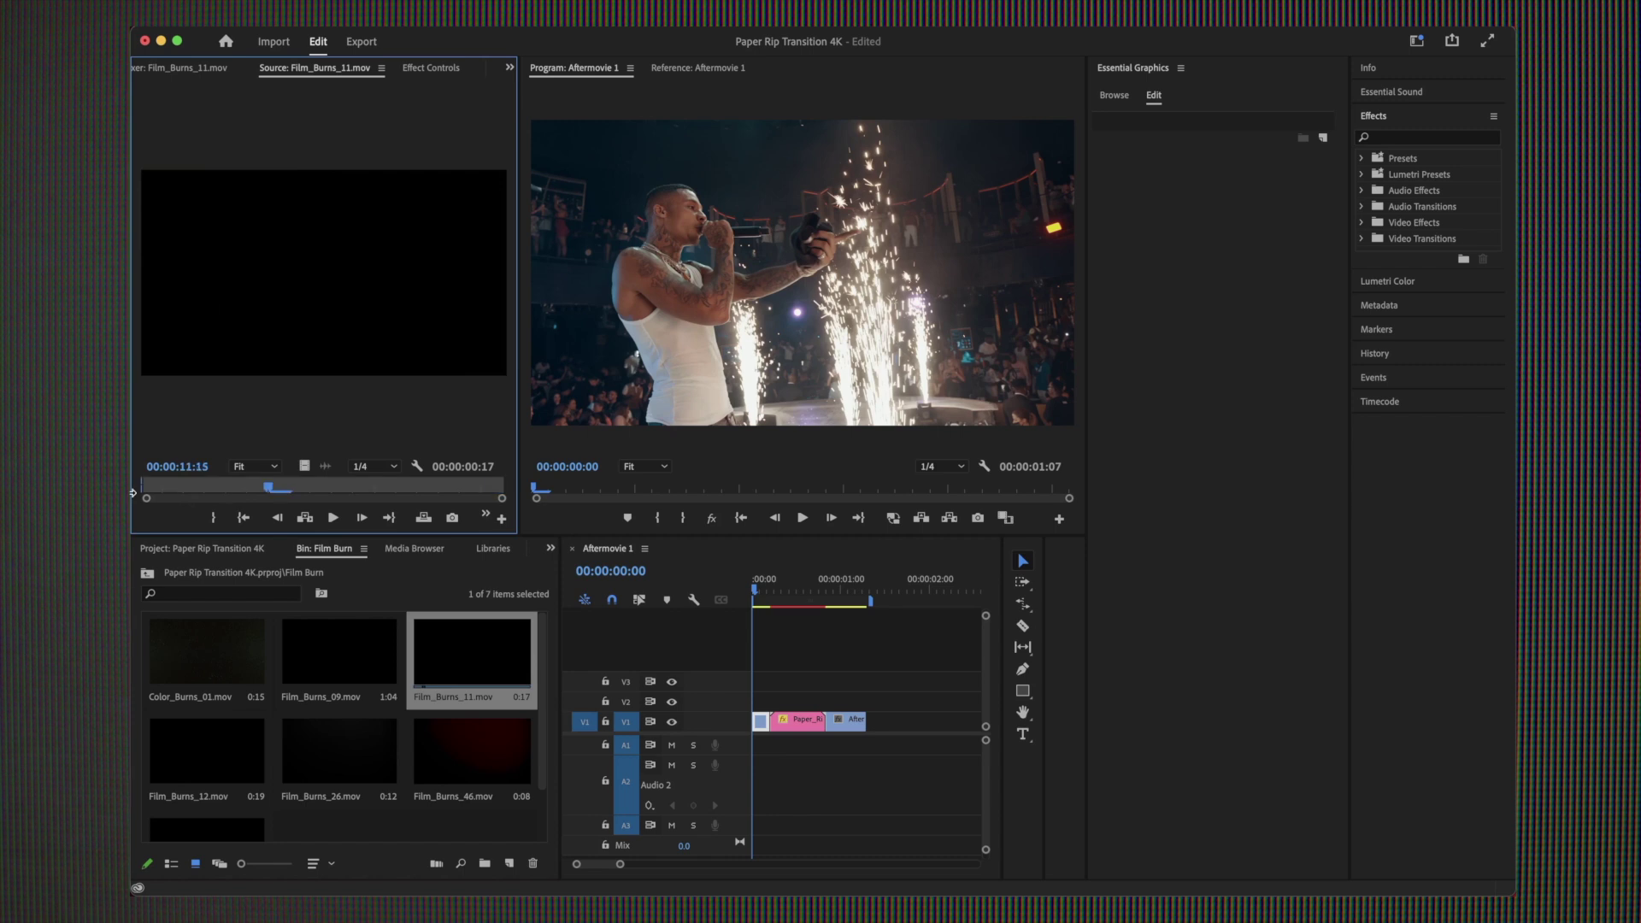
key("o")
left_click_drag(306, 465, 772, 702)
scroll(767, 706, "up", 5)
left_click_drag(901, 702, 863, 701)
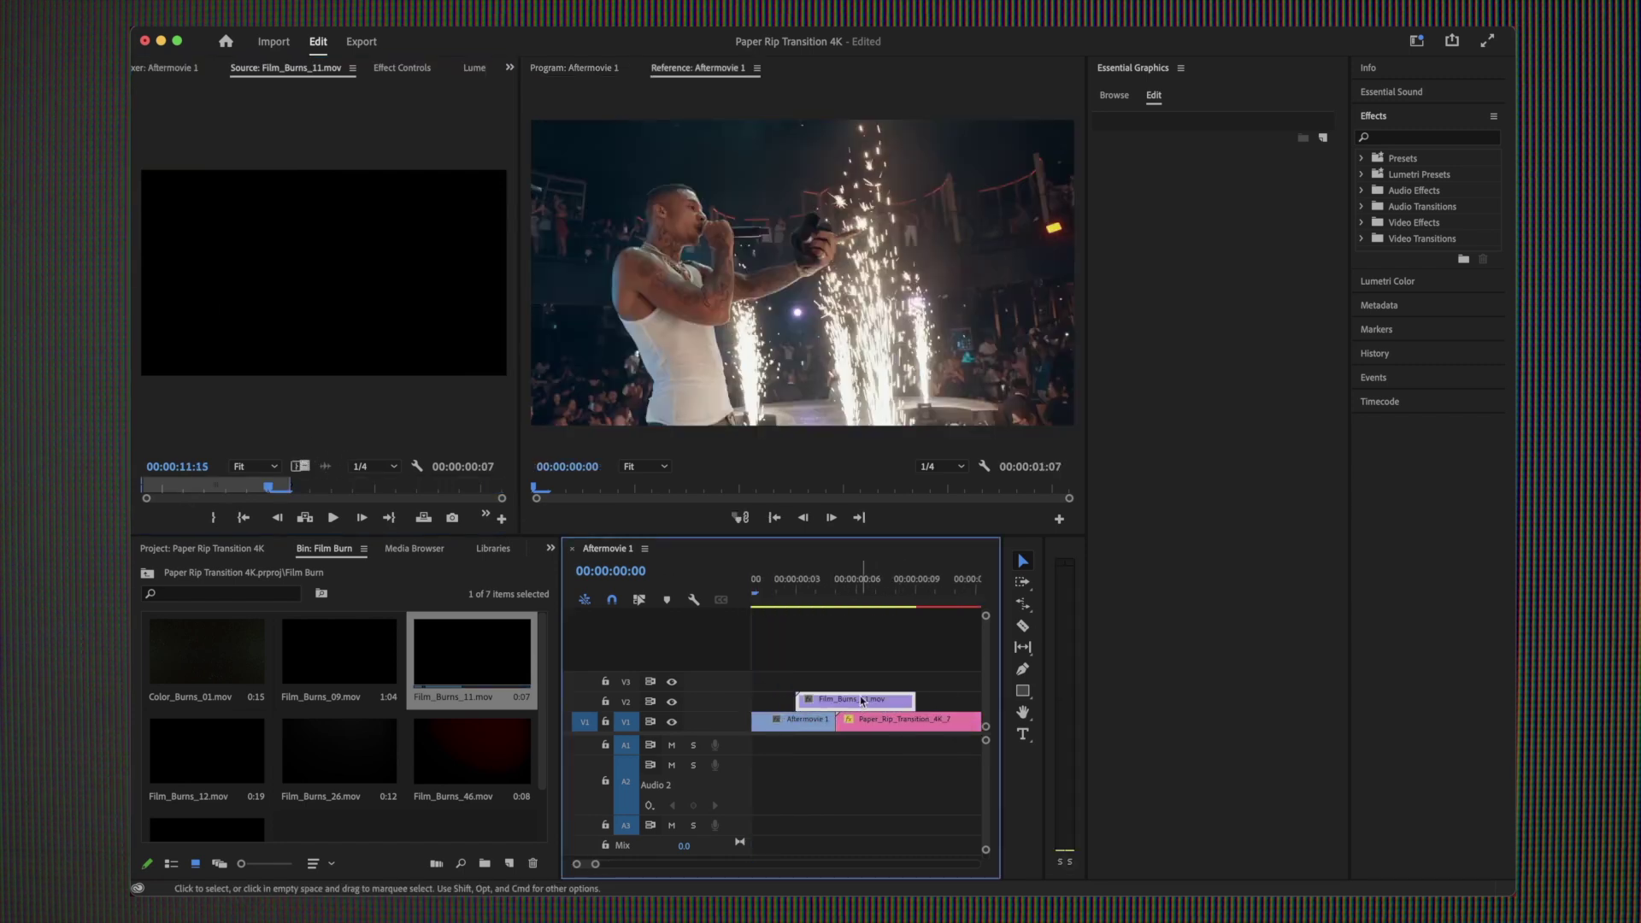
Set the blend mode of Film_Burns_11.mov on V2 to Screen.
left_click(840, 587)
left_click(402, 67)
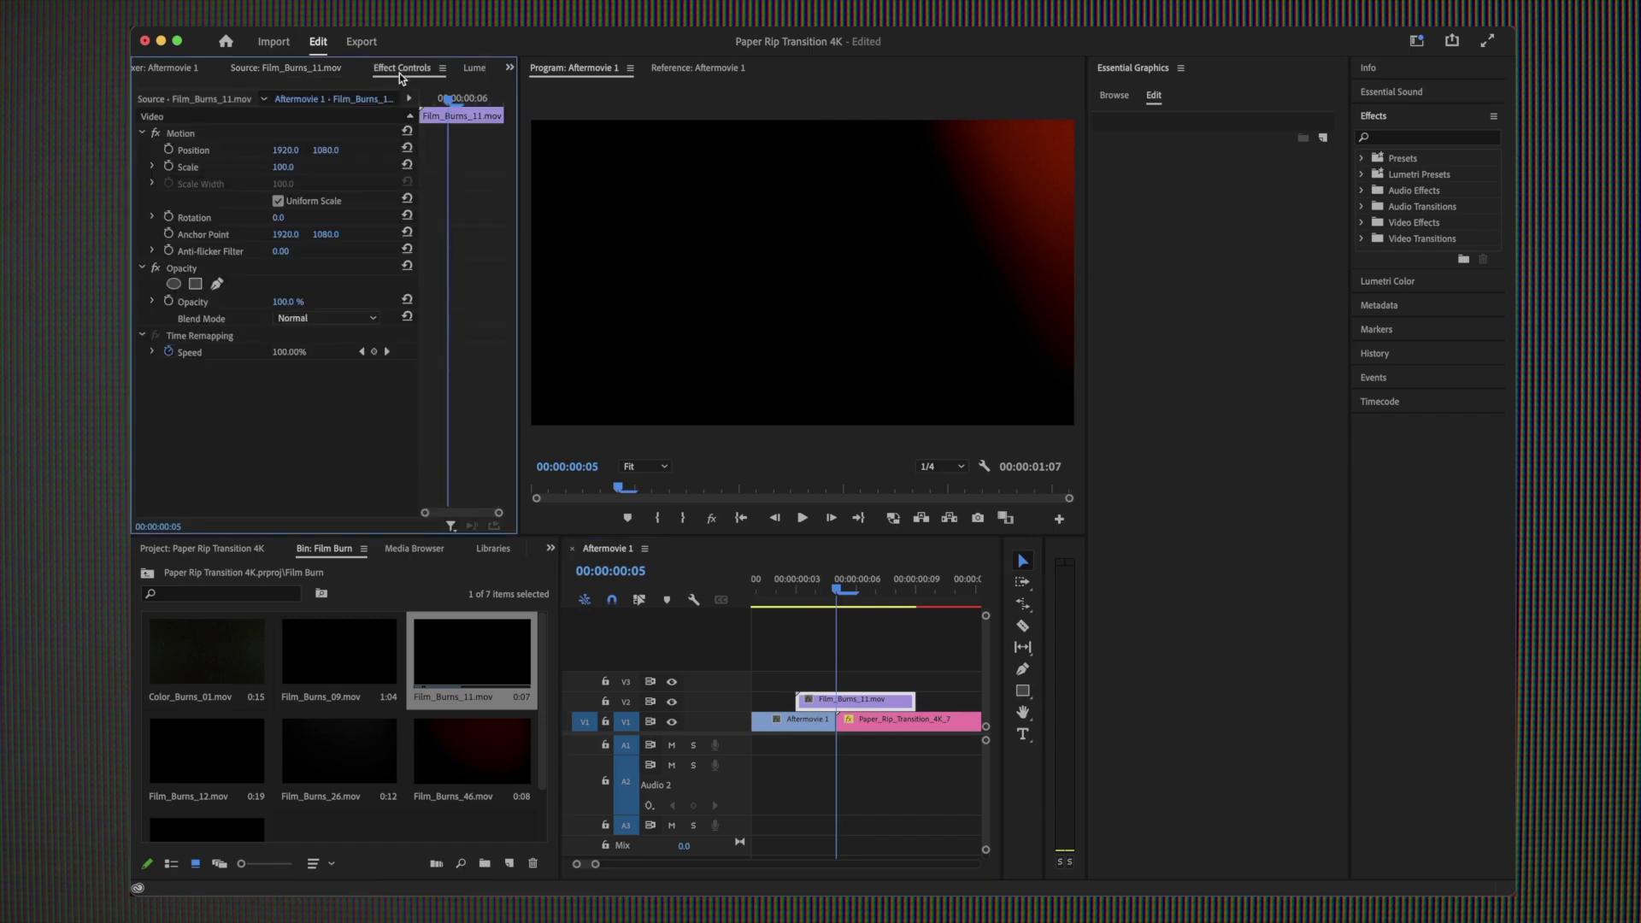
left_click(315, 317)
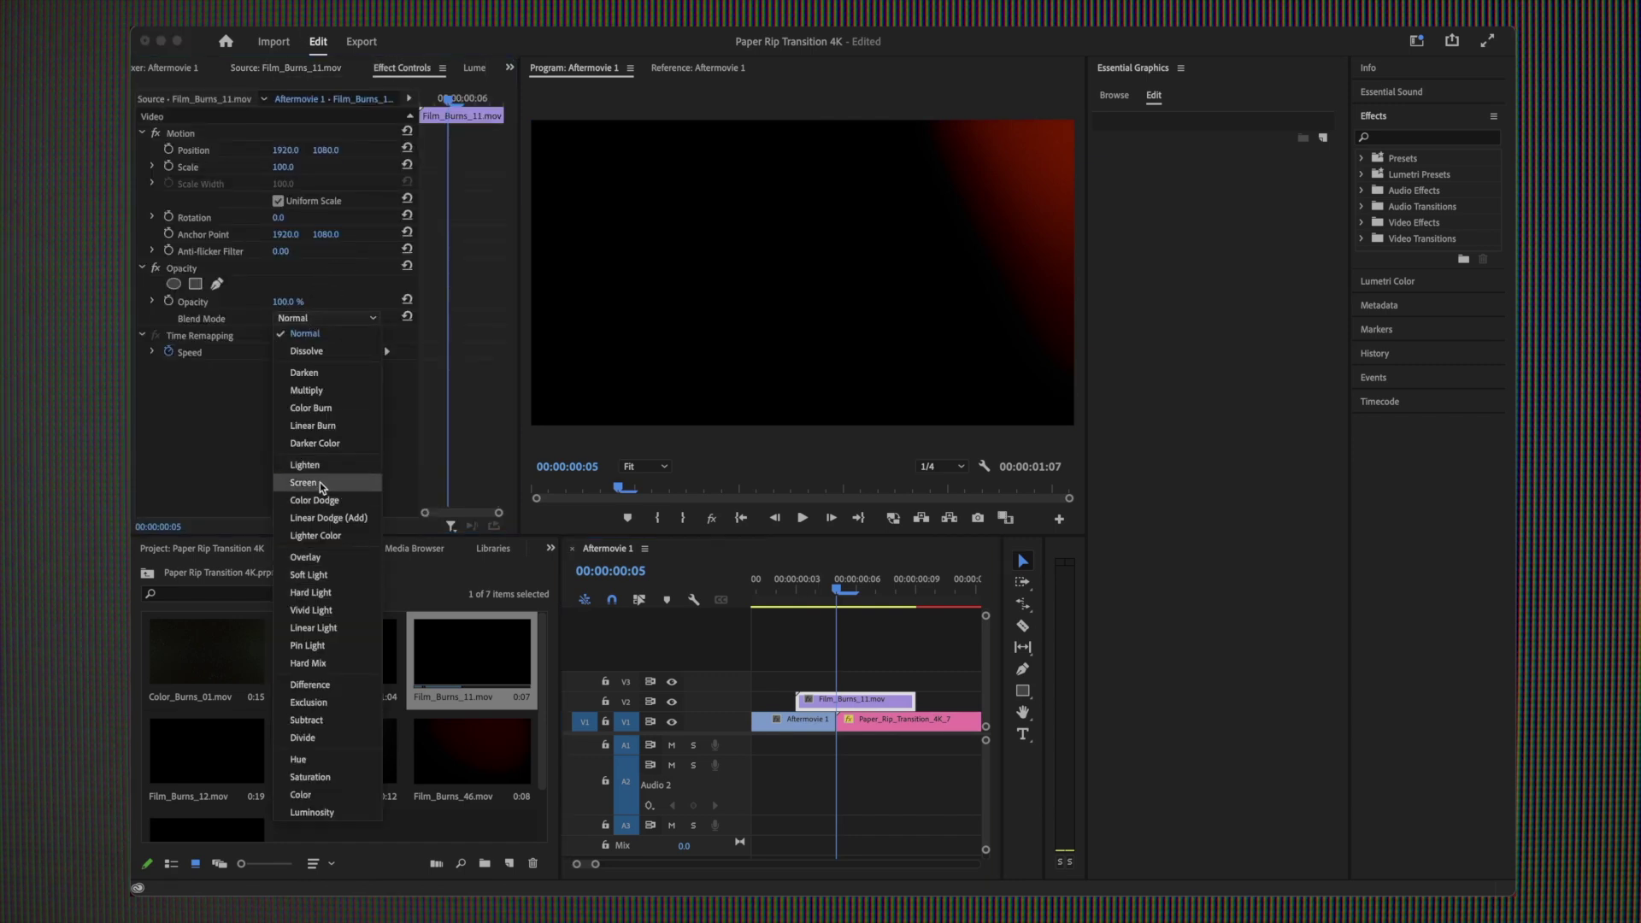
left_click(320, 483)
Play back the sequence from the beginning to check the first film burn.
key("minus")
left_click_drag(806, 587, 687, 587)
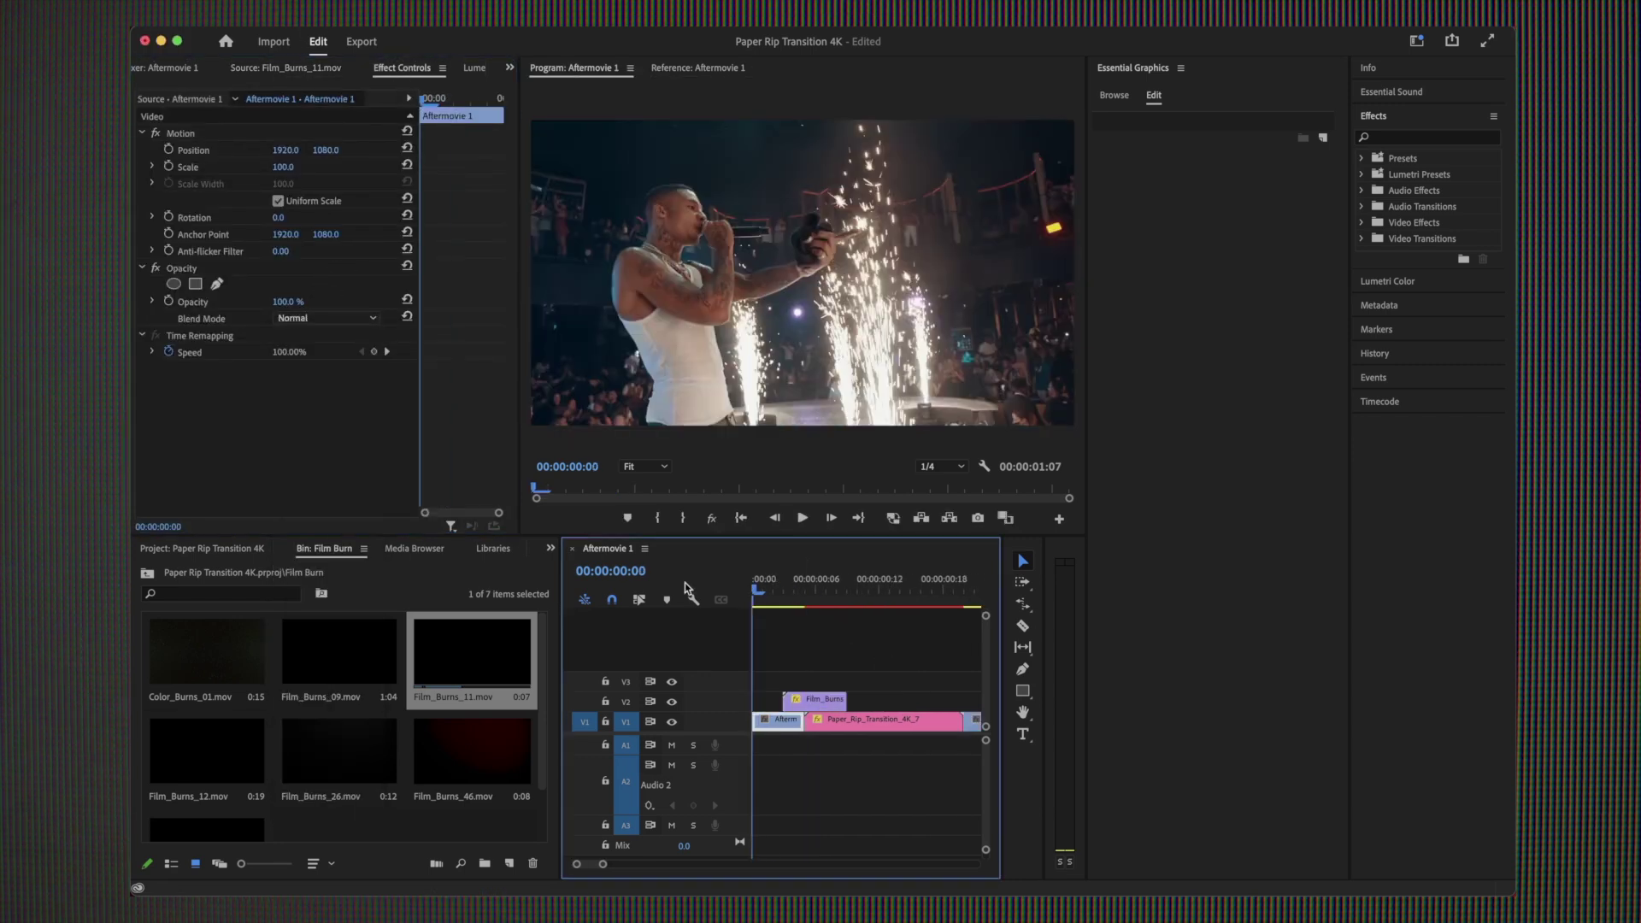
key("space")
key("space")
Trim Film_Burns_46.mov to end at 00:00:36:00 and place it on V2 over the cut from the paper rip graphic to Aftermovie 2.
scroll(820, 650, "right", 2)
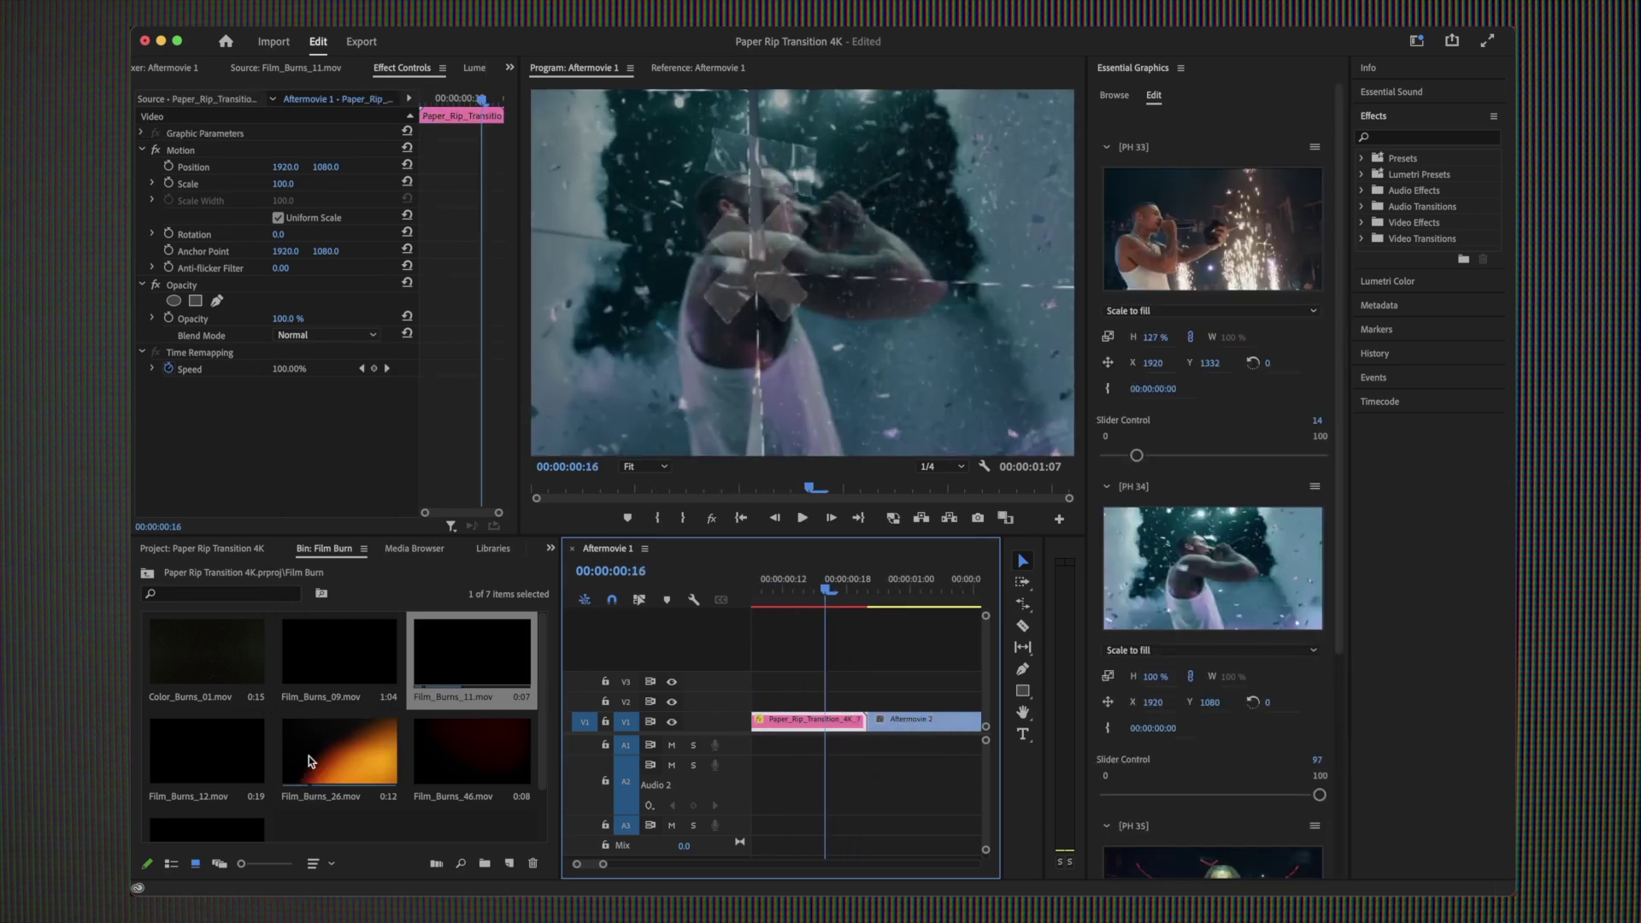
double_click(475, 747)
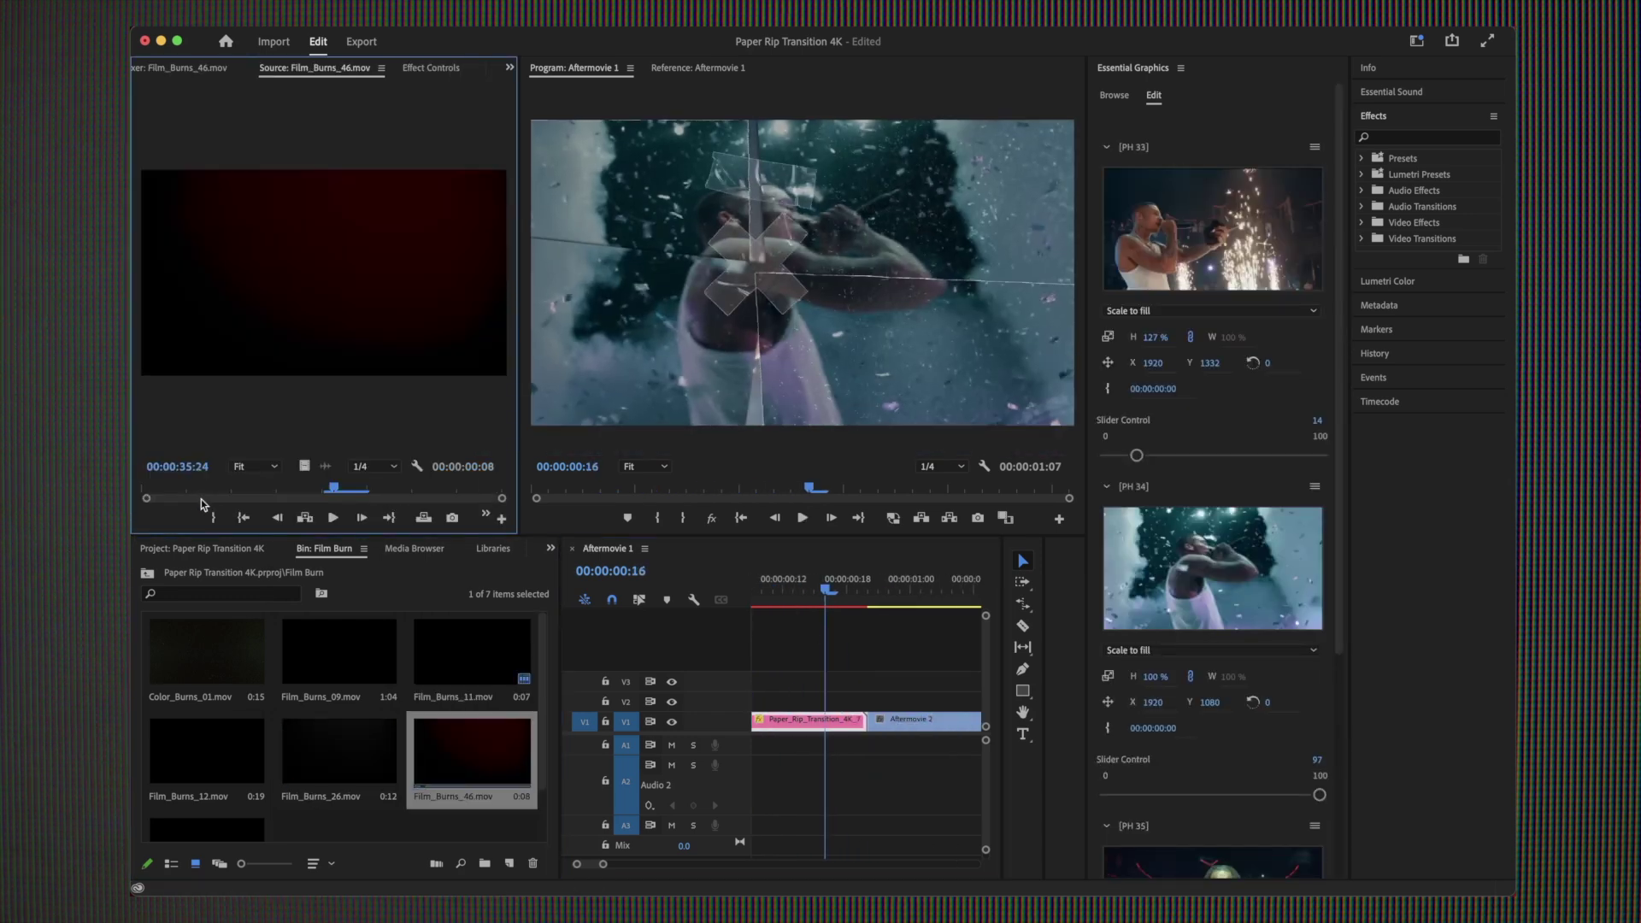
mouse_move(159, 485)
left_mouse_down()
mouse_move(273, 481)
mouse_move(135, 484)
left_mouse_up()
key("i")
key("space")
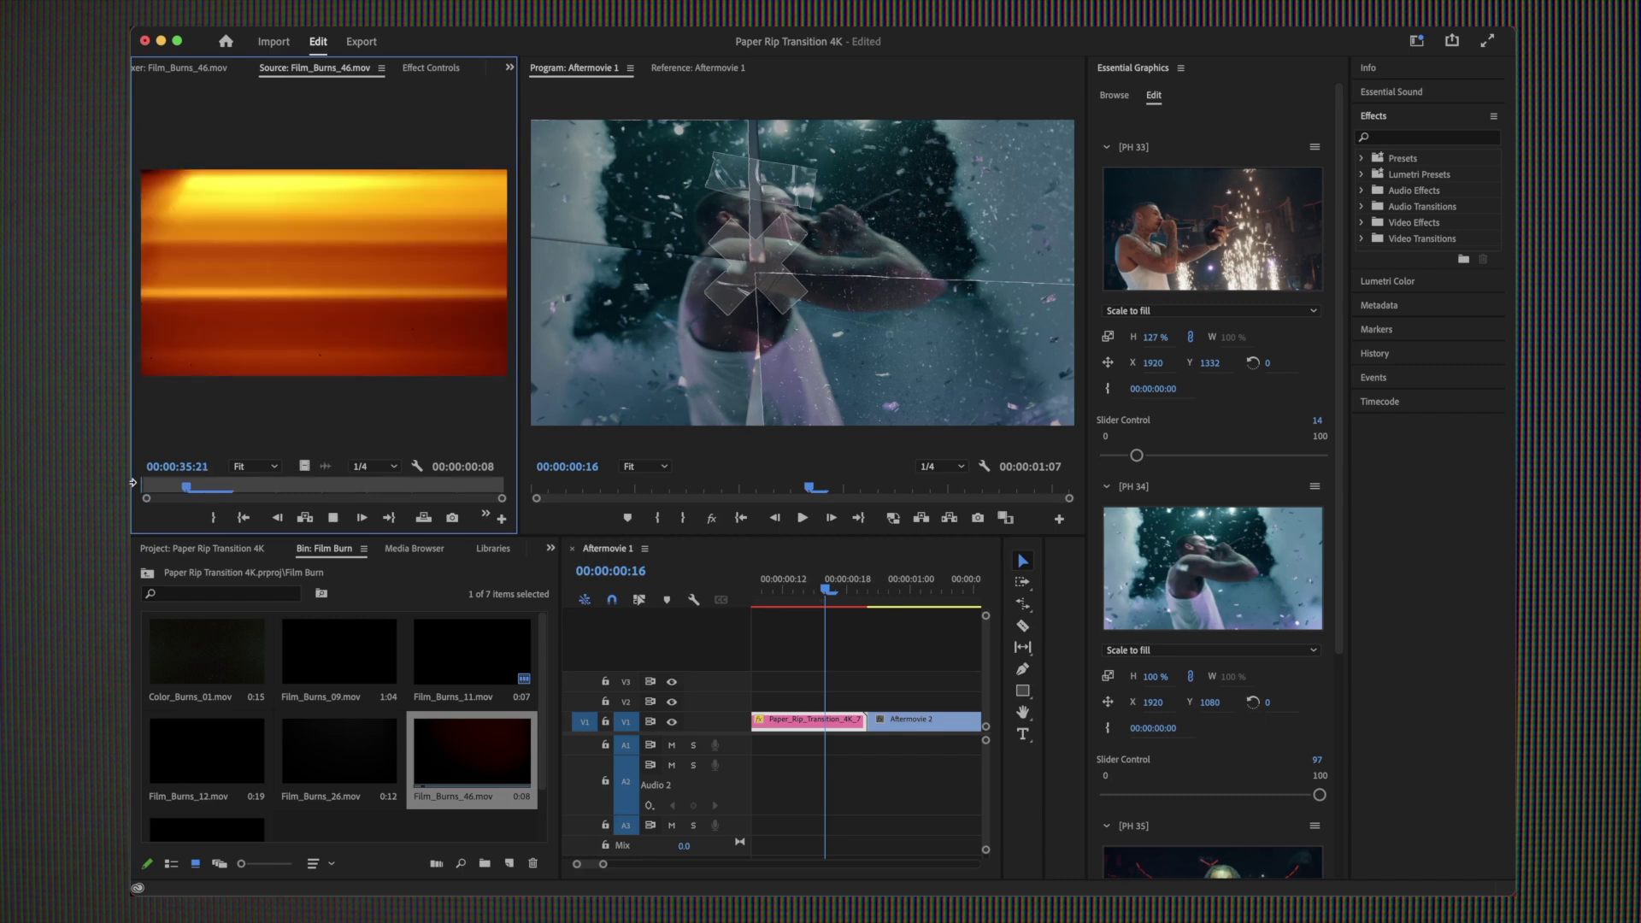
key("o")
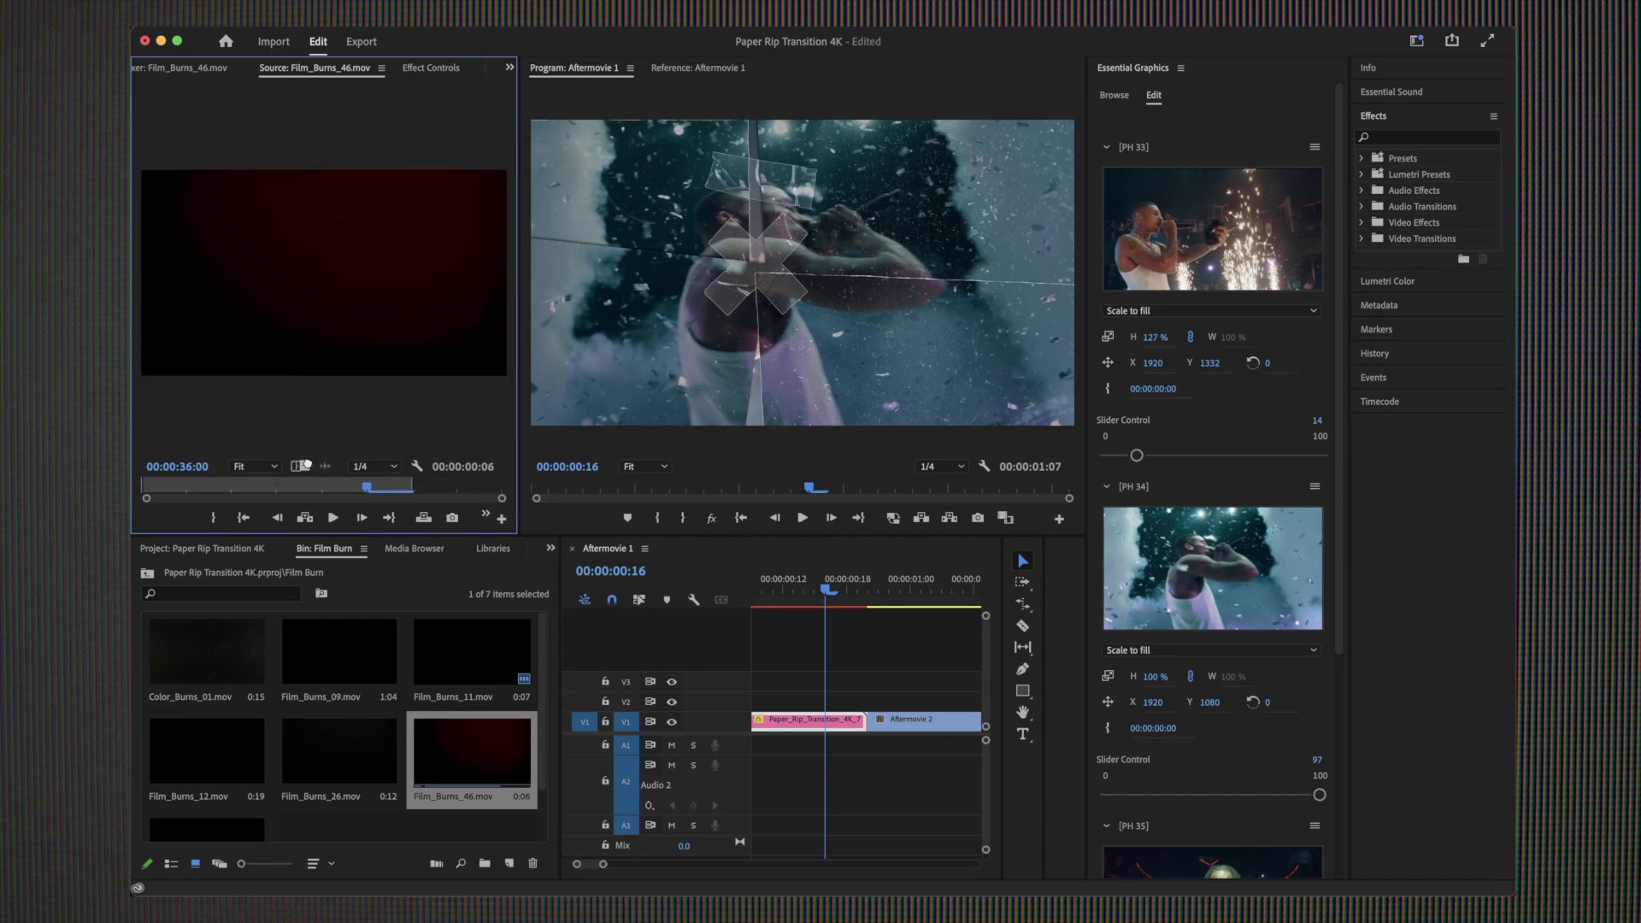
left_click_drag(306, 463, 859, 699)
Set the blend mode of Film_Burns_46.mov on V2 to Screen.
left_click(852, 591)
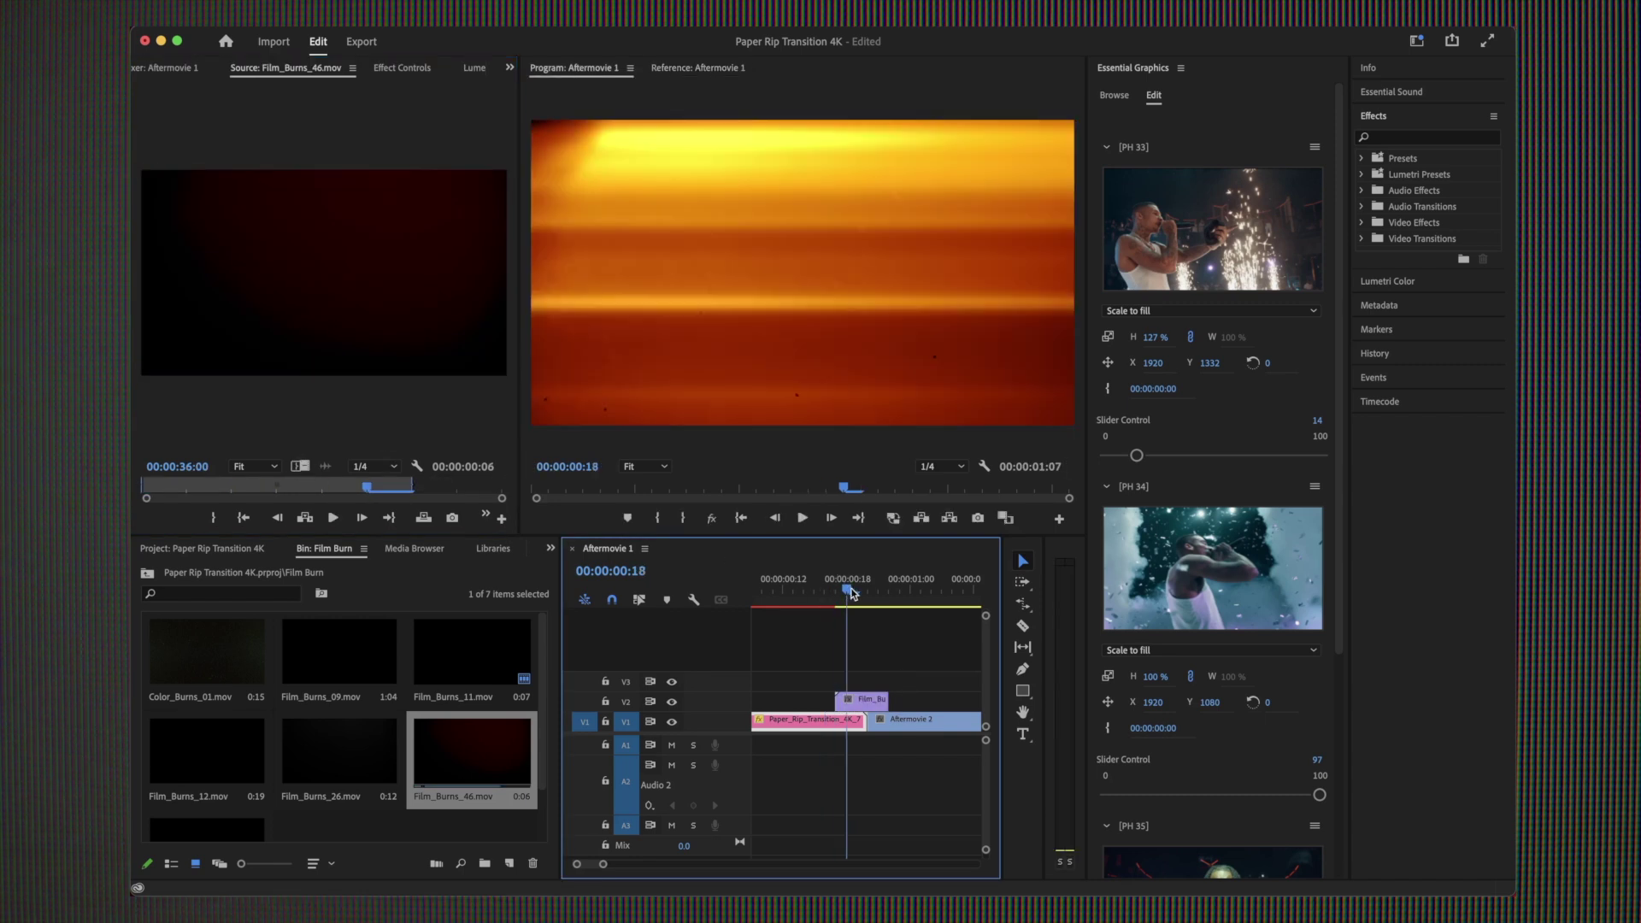
left_click_drag(852, 592, 858, 591)
left_click(861, 699)
left_click(402, 67)
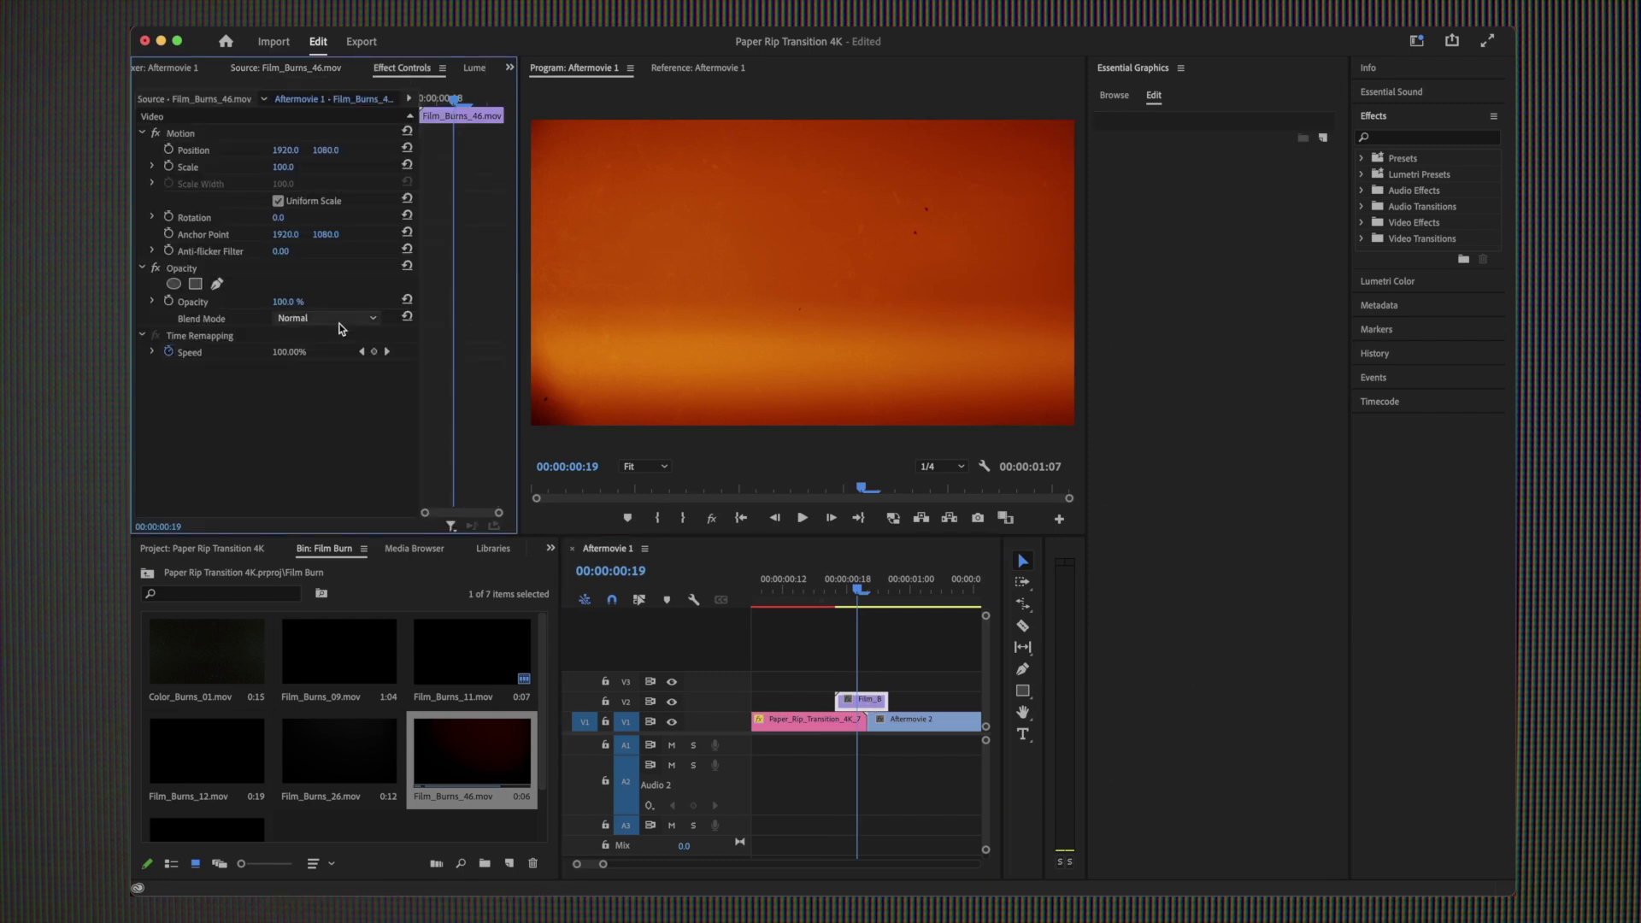
left_click(339, 323)
left_click(323, 479)
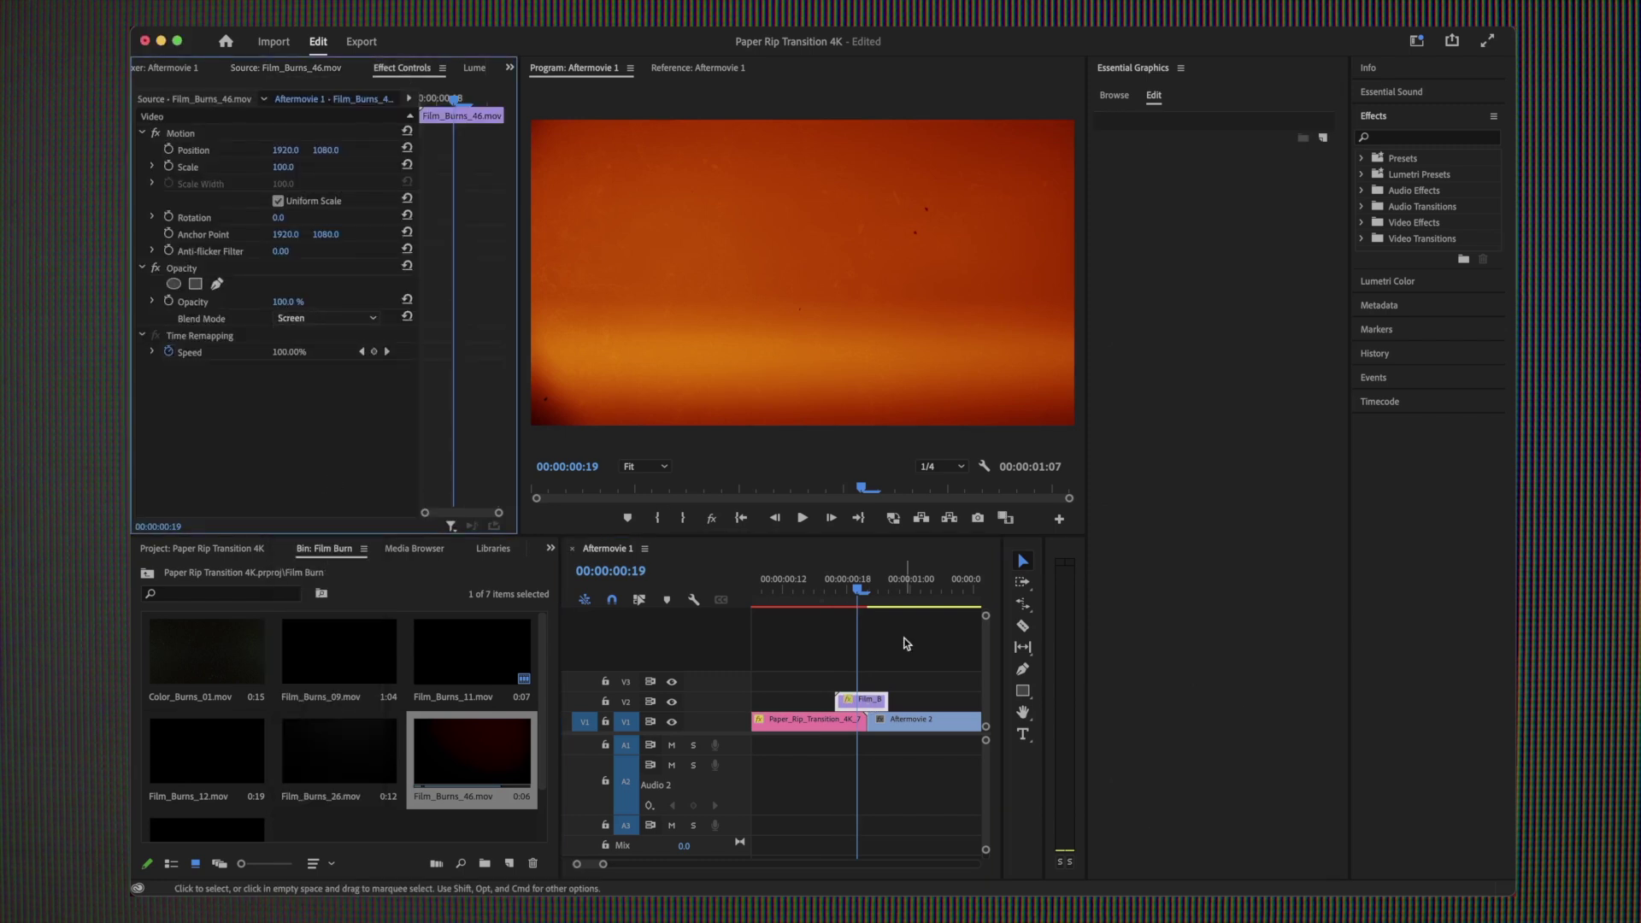
Play back the sequence from the beginning to check both film burns over the paper rip transition.
scroll(904, 640, "down", 5)
left_click_drag(795, 589, 752, 590)
key("space")
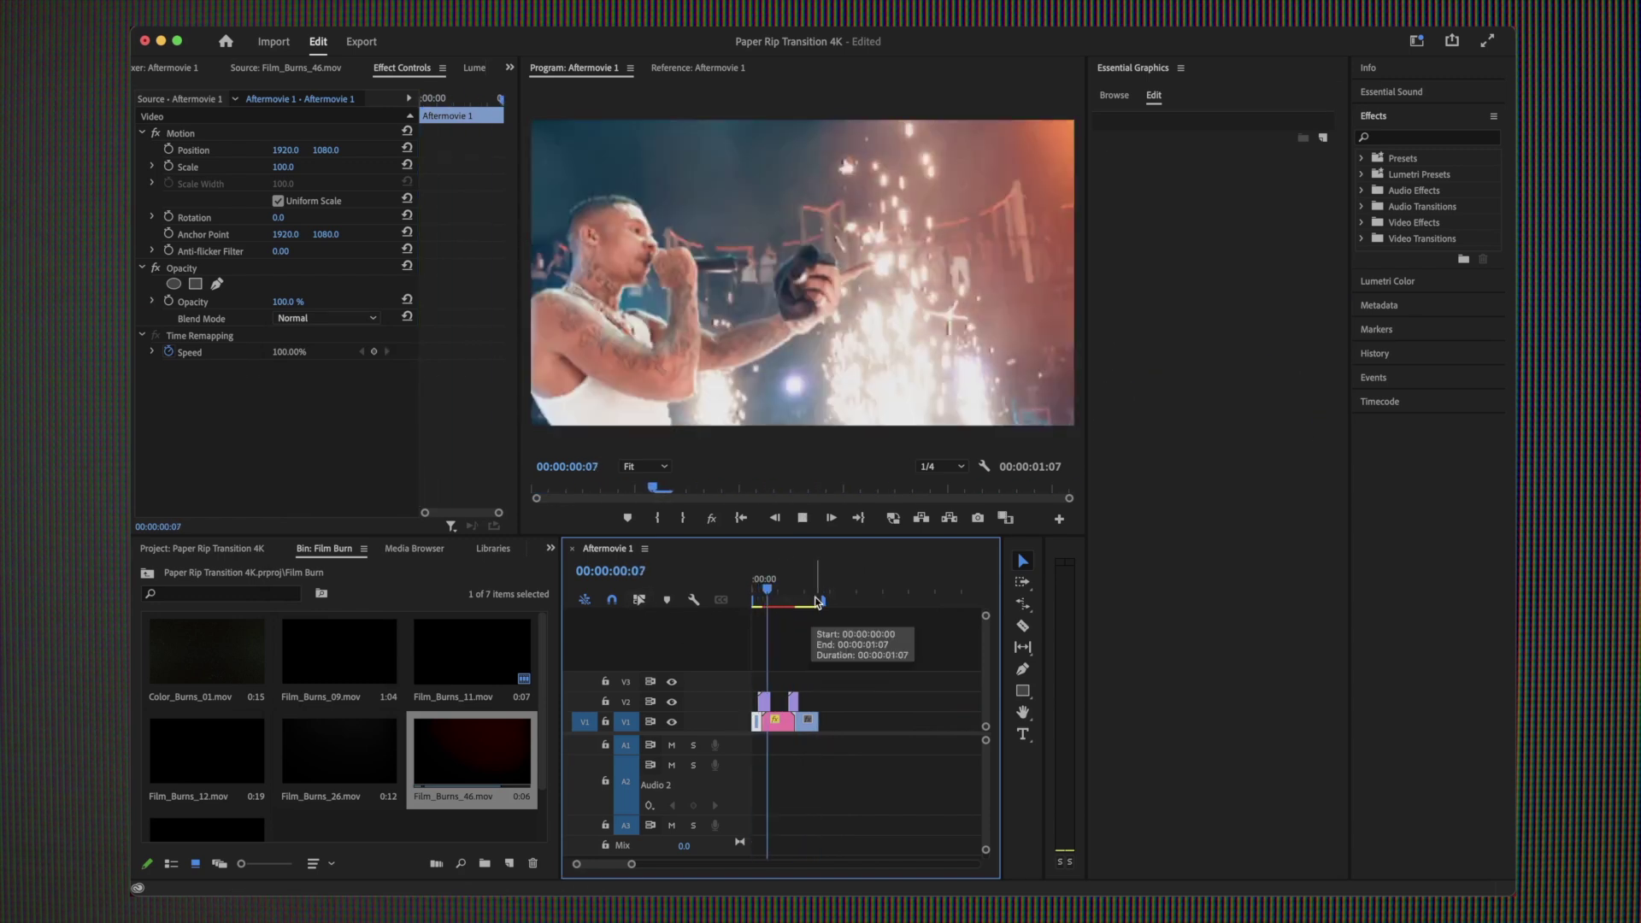
left_click_drag(818, 590, 616, 641)
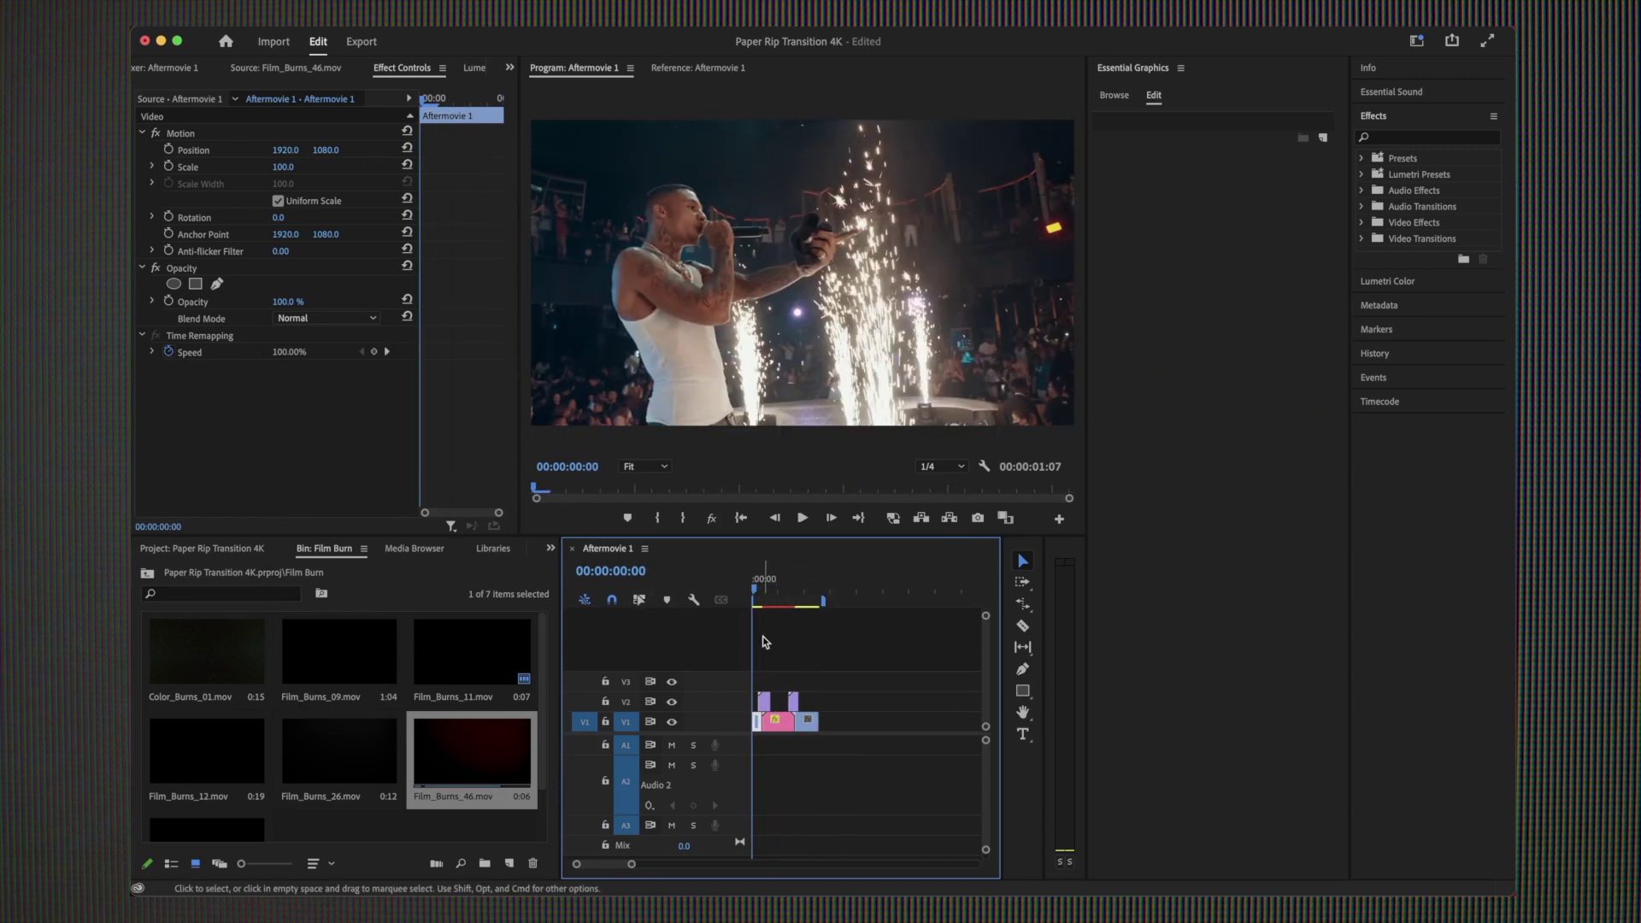
key("space")
key("space")
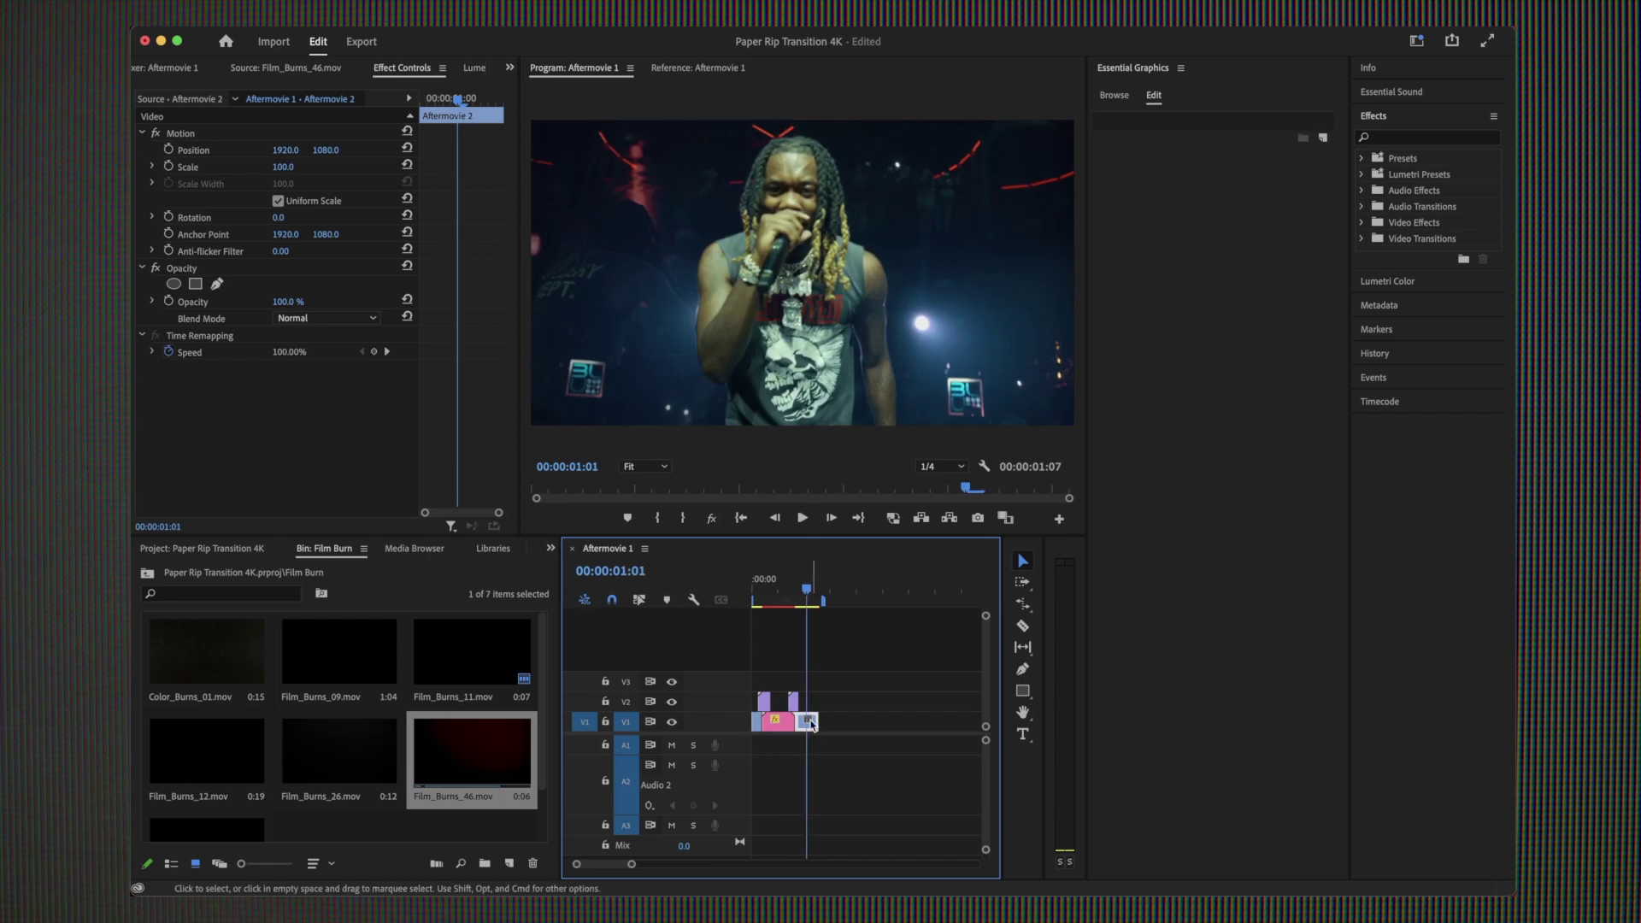
key("=")
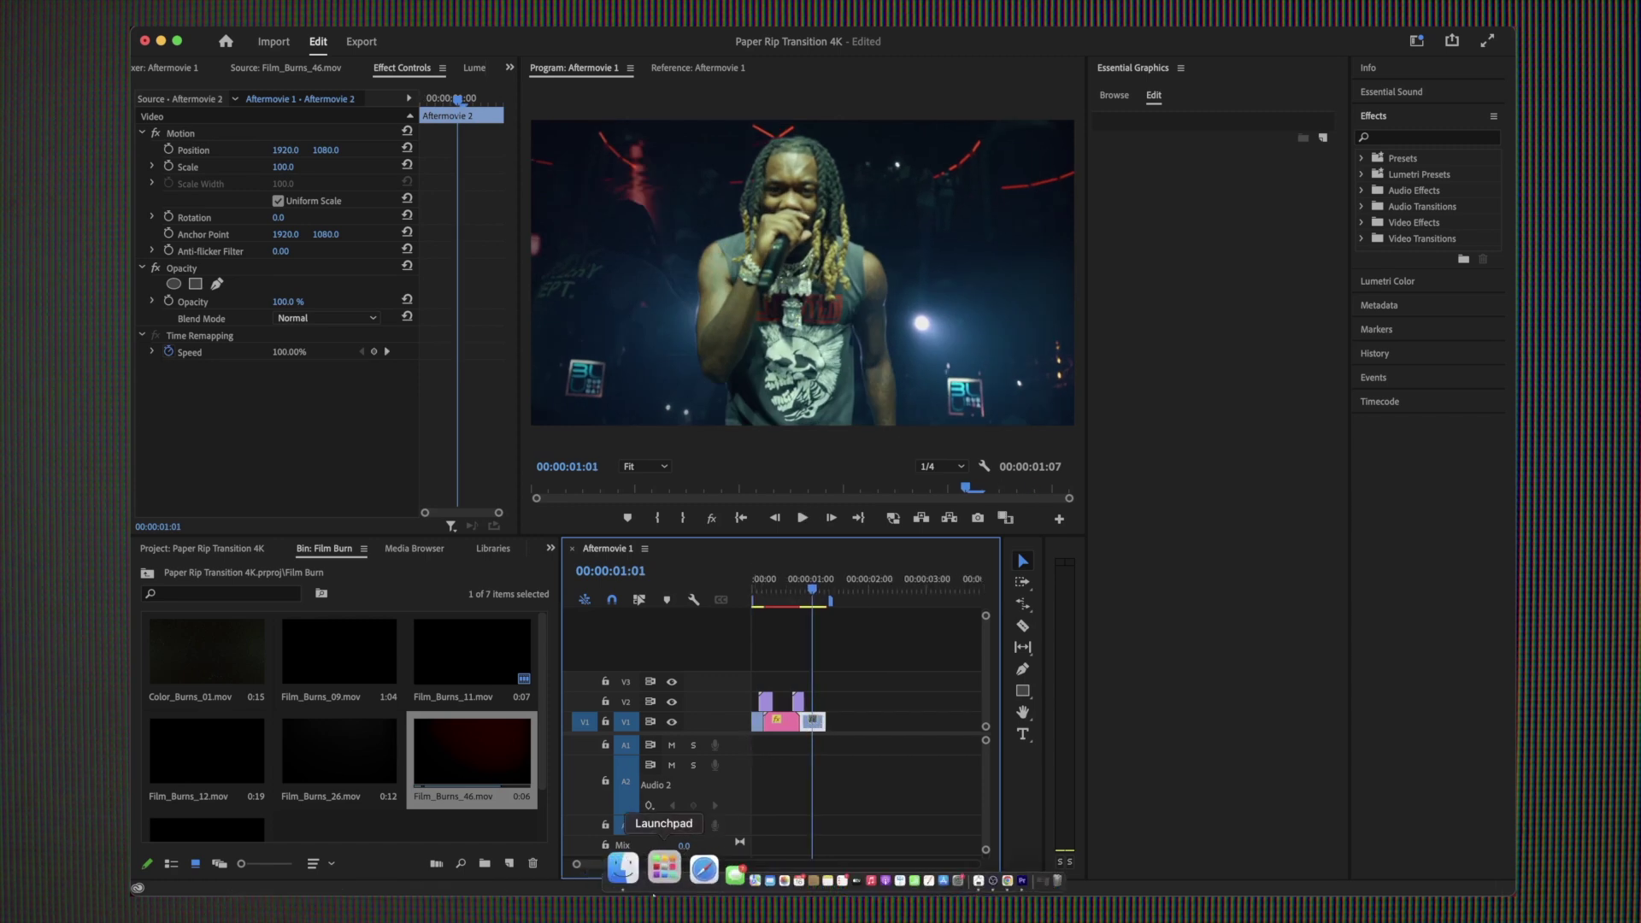
Import the SFX folder from Assets in Finder into the Film Burn bin and open the resulting SFX bin.
left_click(638, 870)
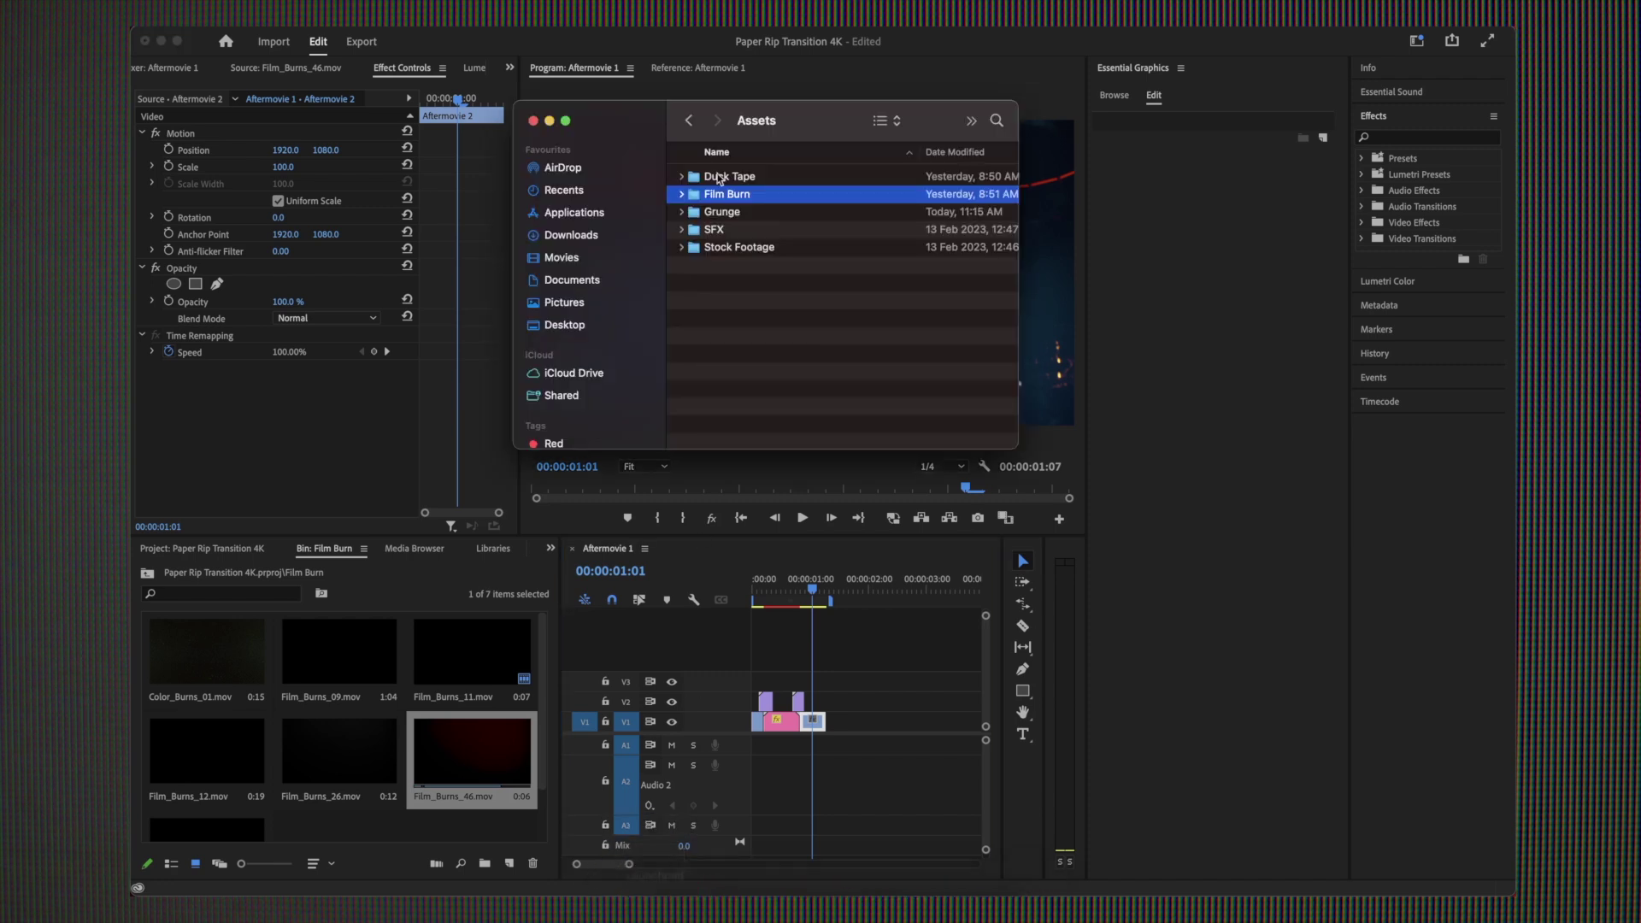
left_click(714, 230)
mouse_move(714, 229)
left_mouse_down()
mouse_move(402, 684)
mouse_move(437, 659)
left_mouse_up()
double_click(459, 655)
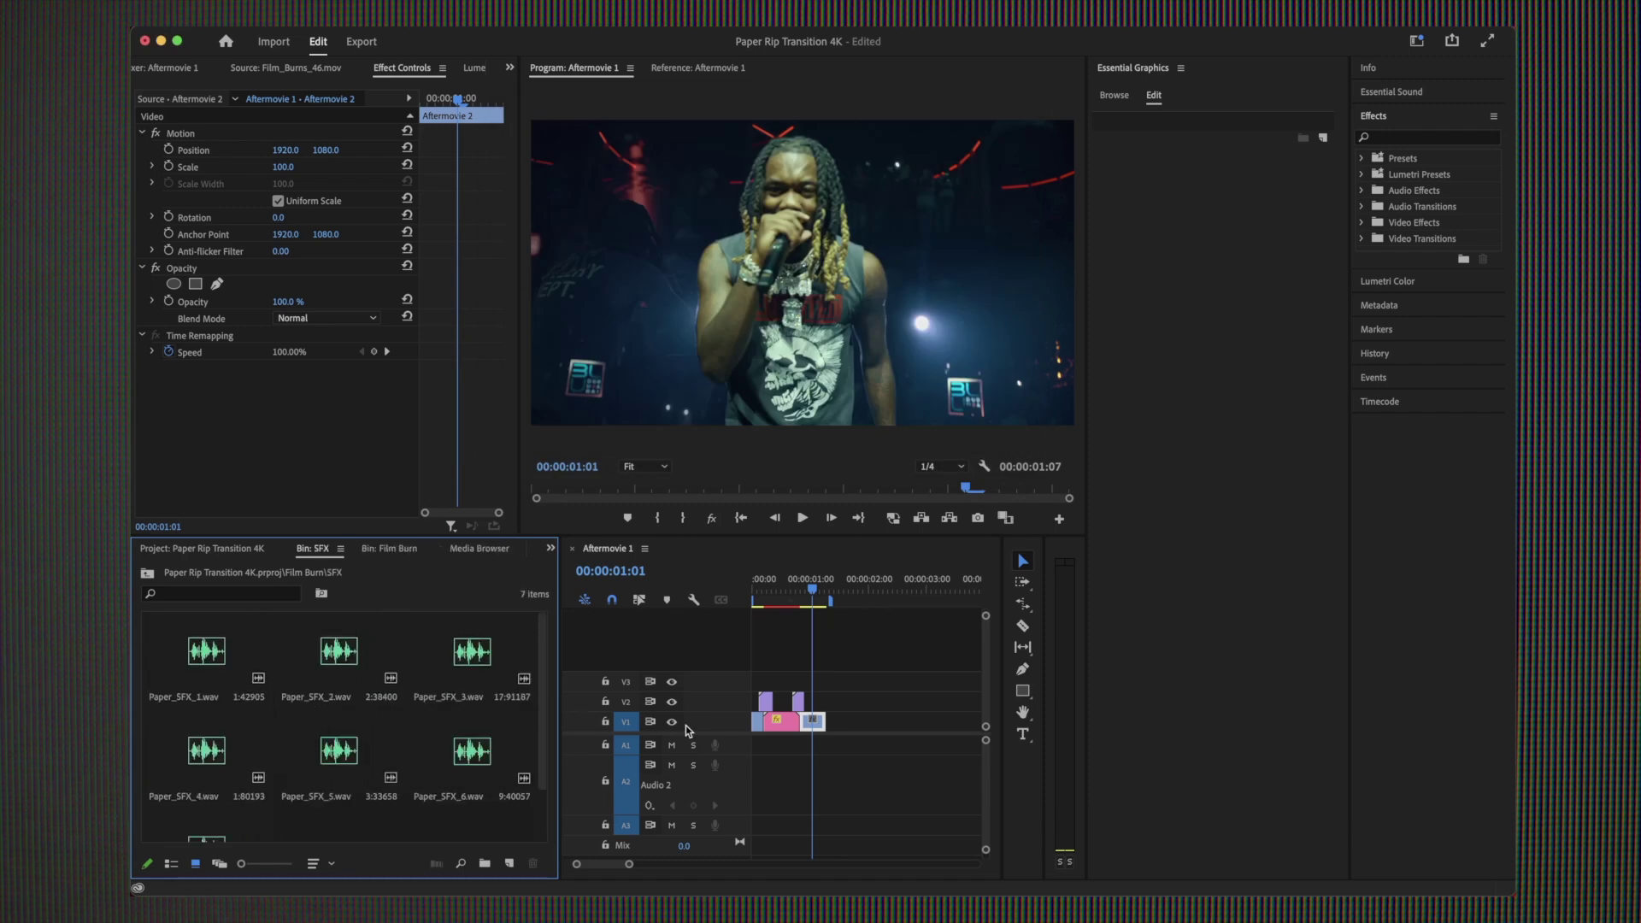
key("=")
Audition Paper_SFX_3.wav in the source monitor, listening at several points of the waveform.
double_click(471, 658)
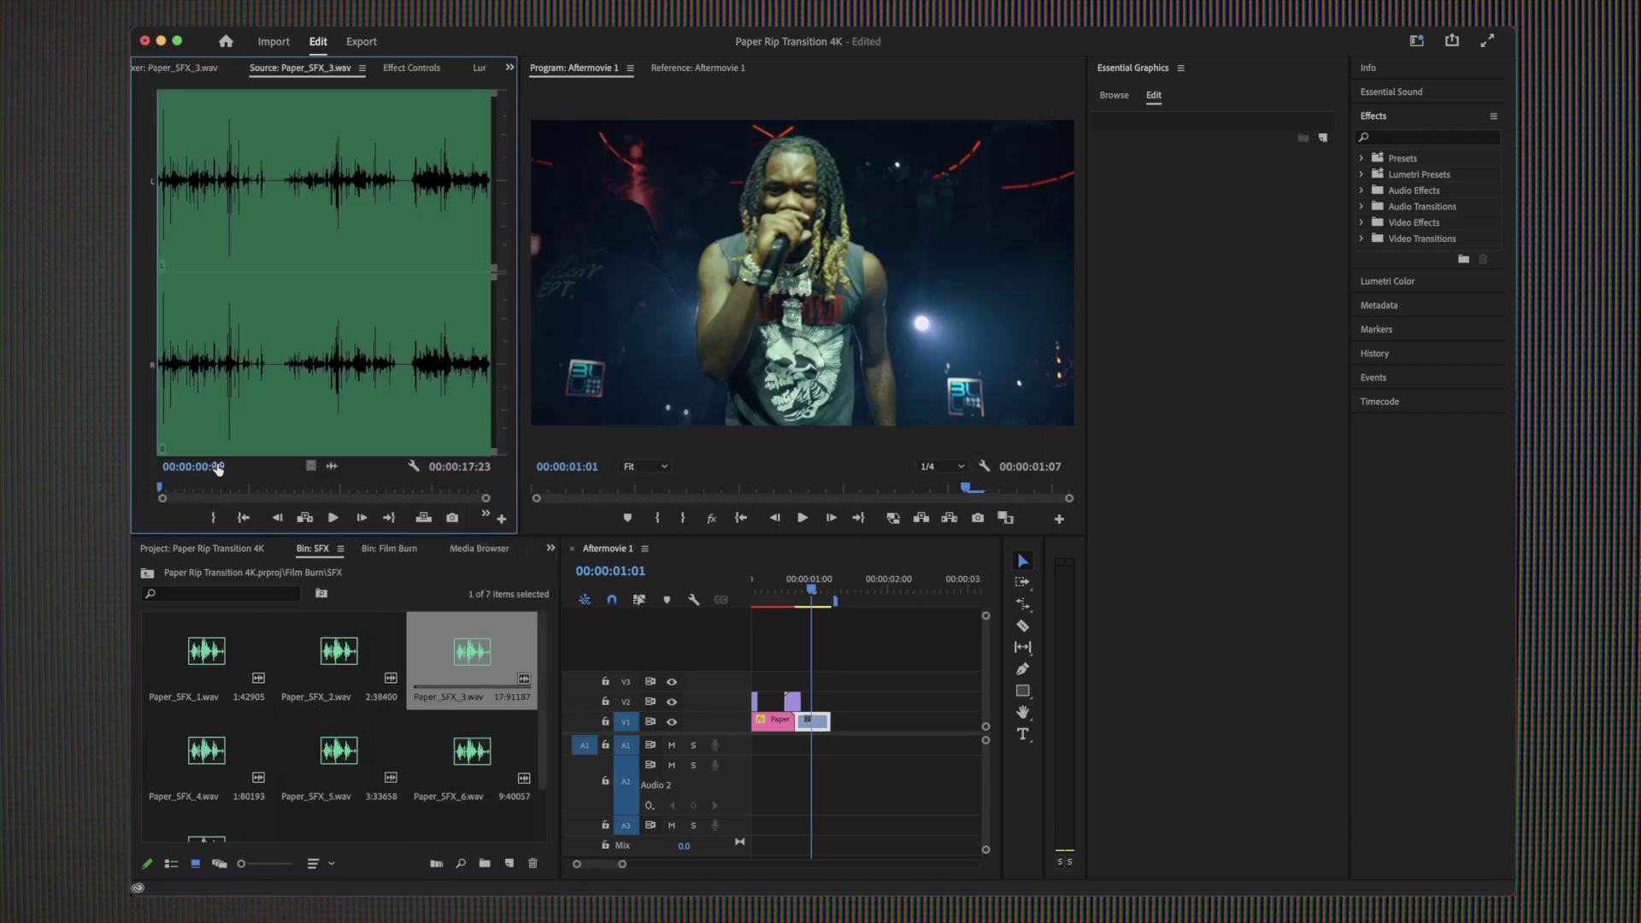
key("space")
left_click(217, 485)
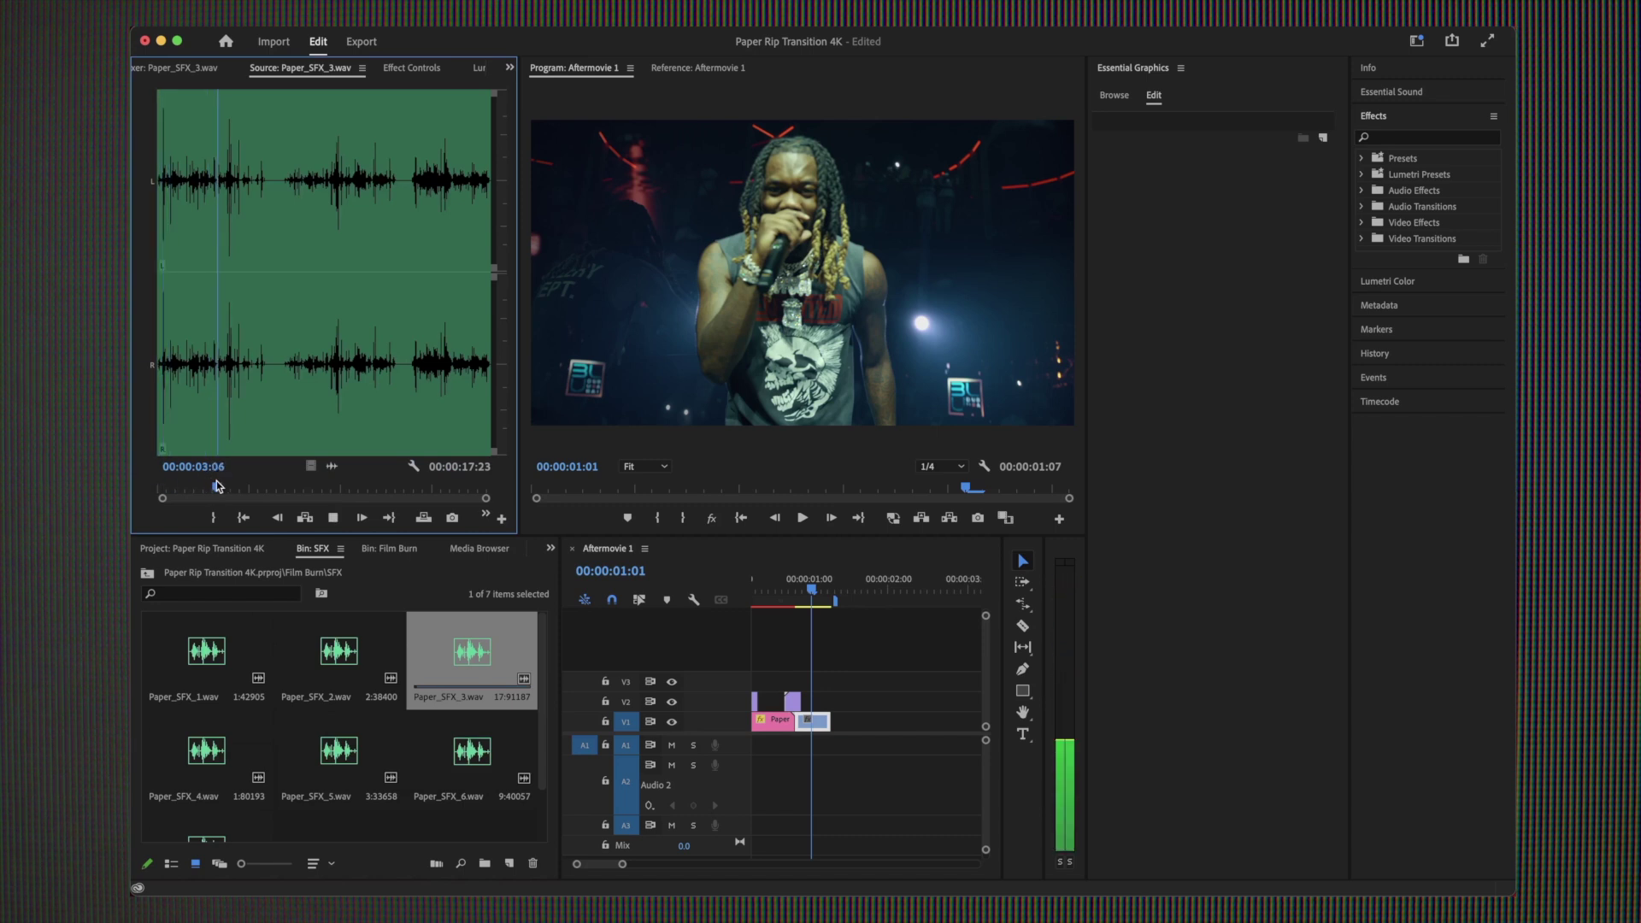
left_click(240, 487)
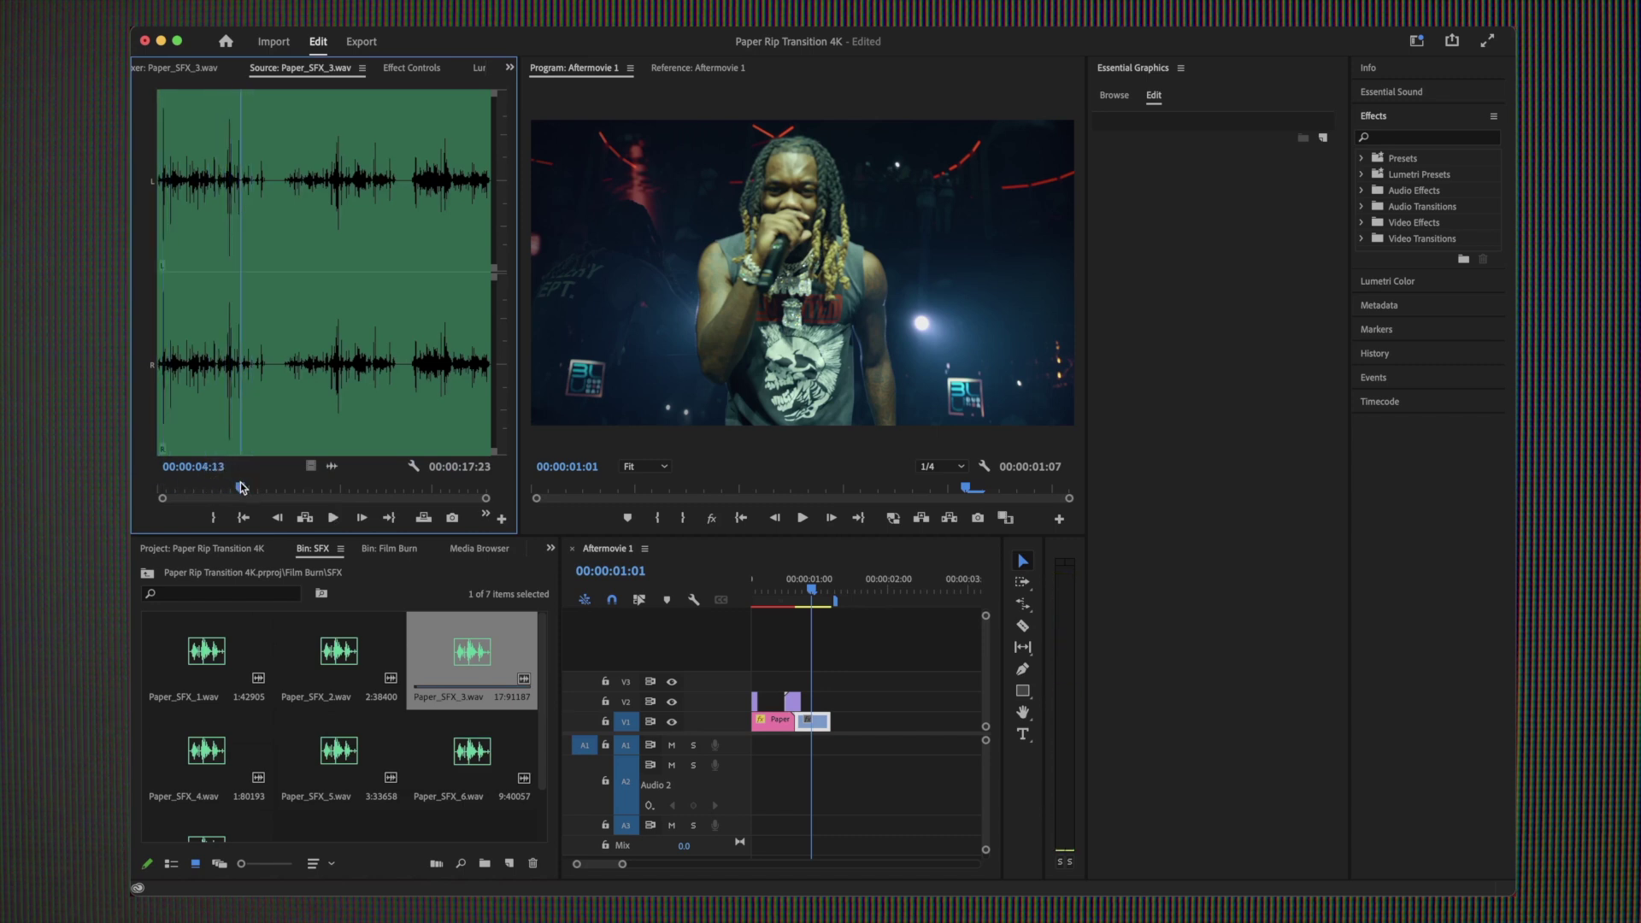
Audition Paper_SFX_2.wav and mark In and Out points around a 17-frame section ending at 00:12:39:06.
double_click(339, 658)
key("space")
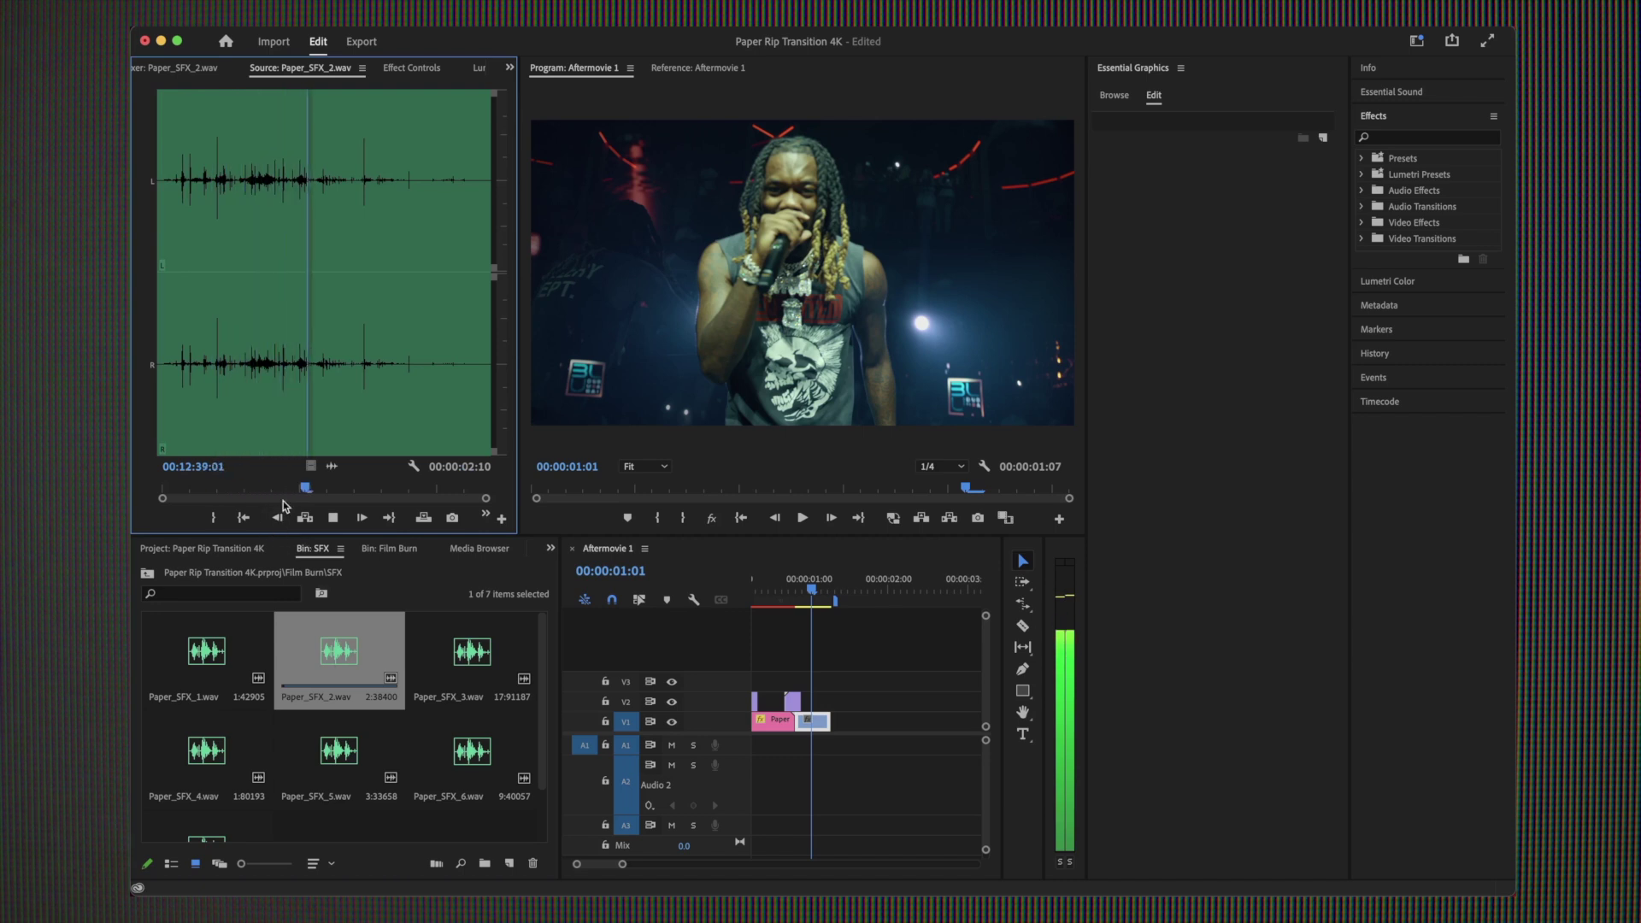
left_click_drag(288, 490, 241, 489)
key("i")
key("space")
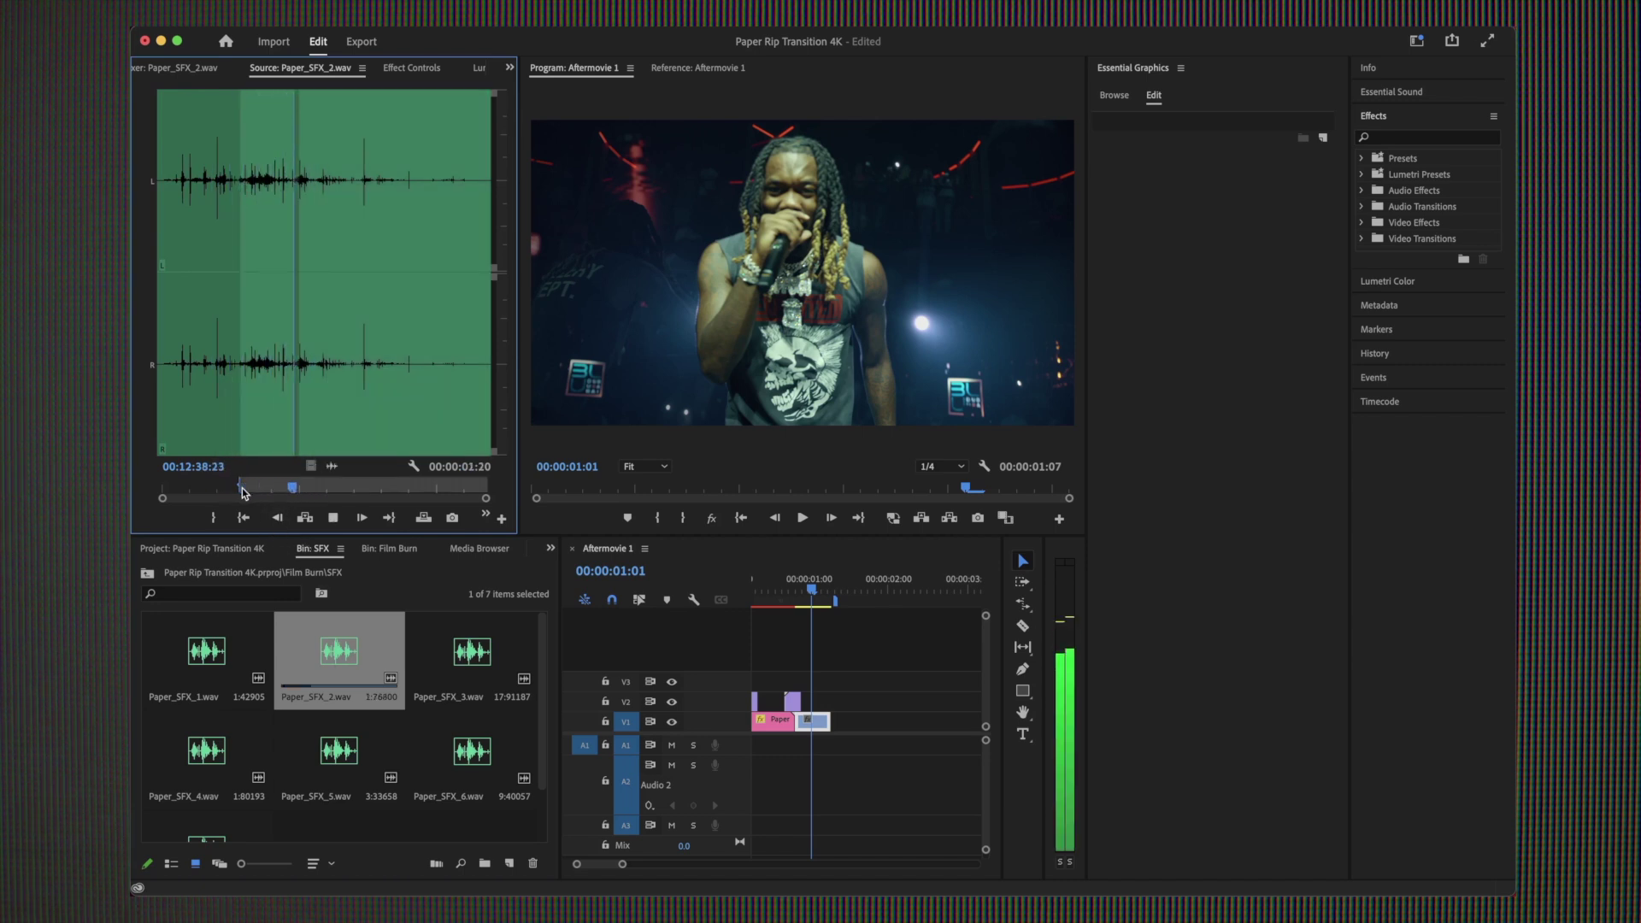
key("space")
key("o")
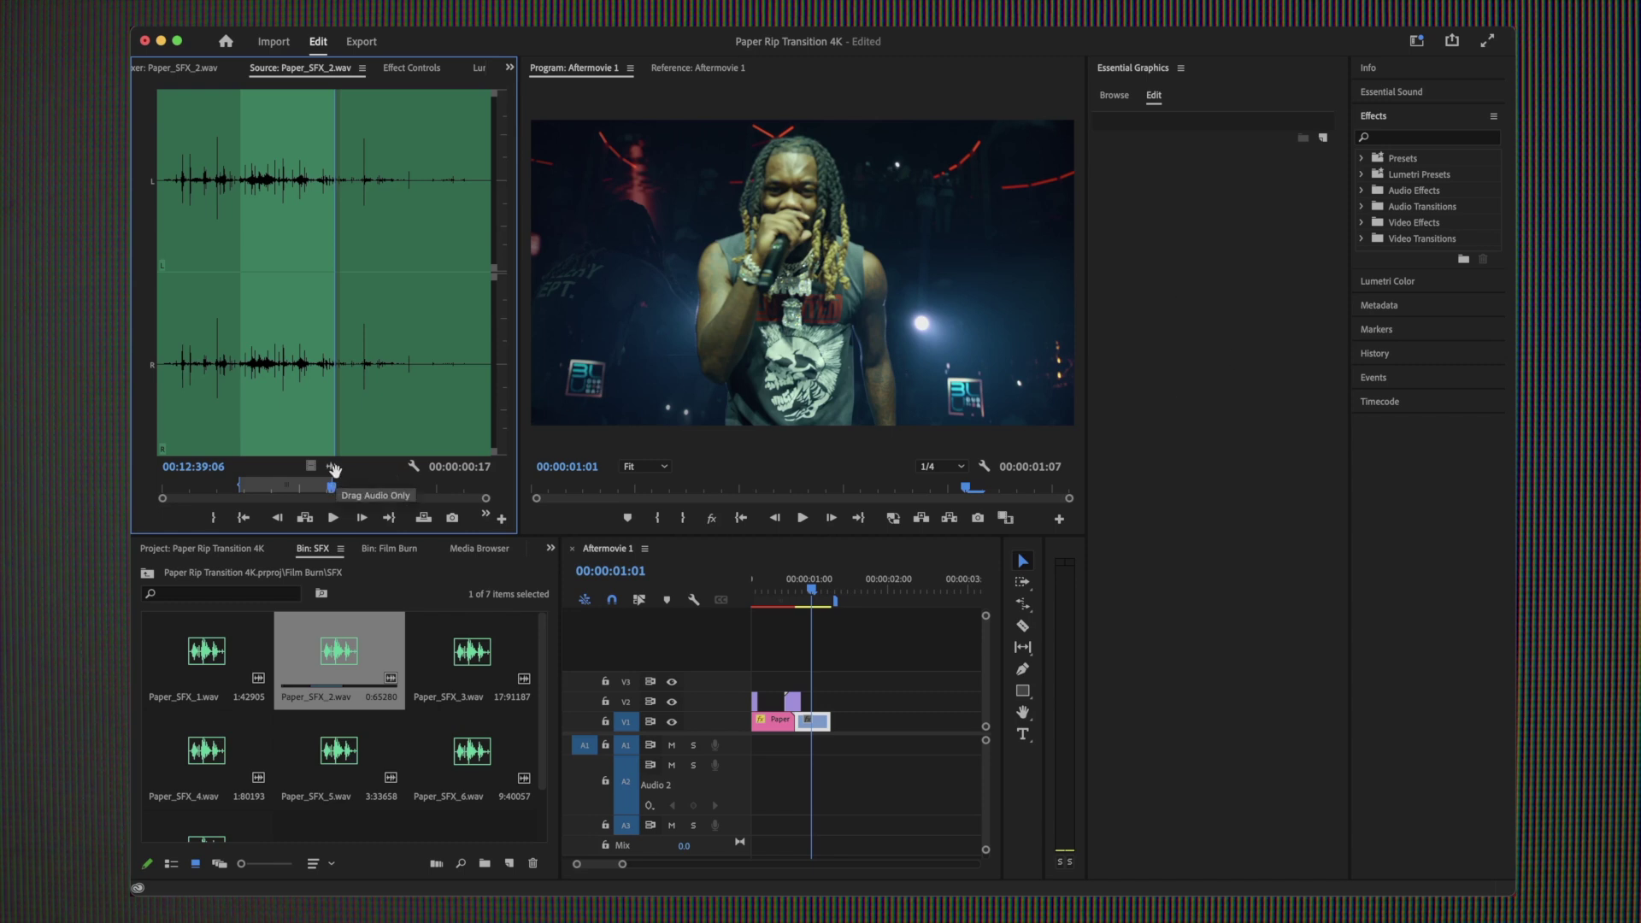
Place the marked audio of Paper_SFX_2.wav on A2, aligned directly beneath the paper rip graphic.
left_click_drag(332, 467, 769, 780)
scroll(770, 780, "up", 3)
scroll(771, 780, "left", 3)
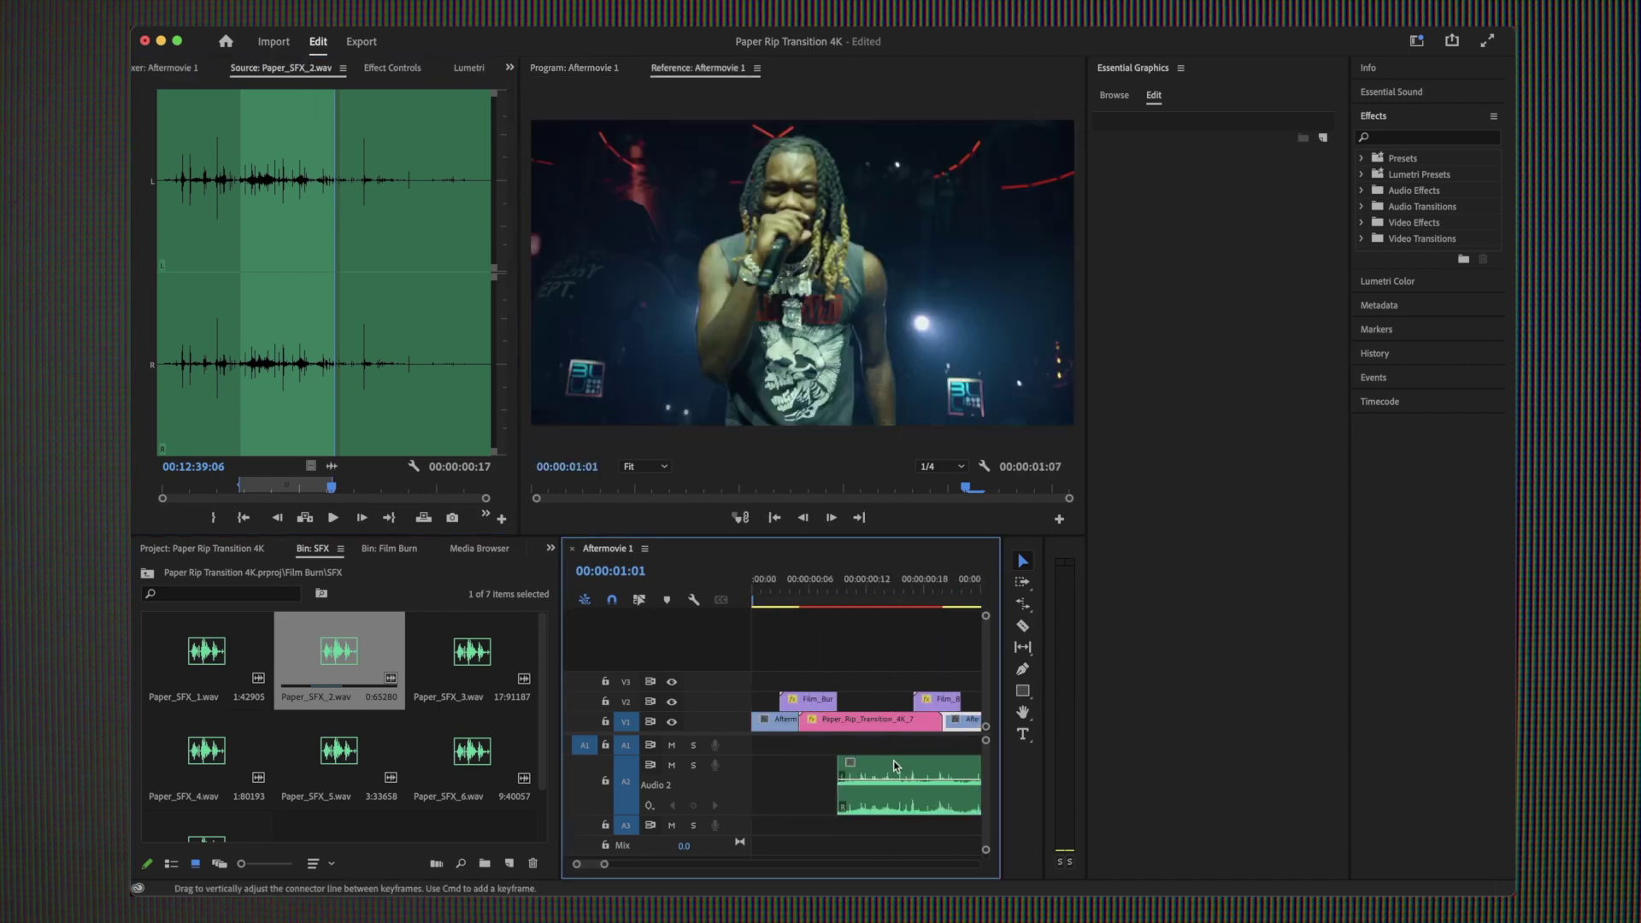
left_click_drag(895, 766, 949, 766)
key("minus")
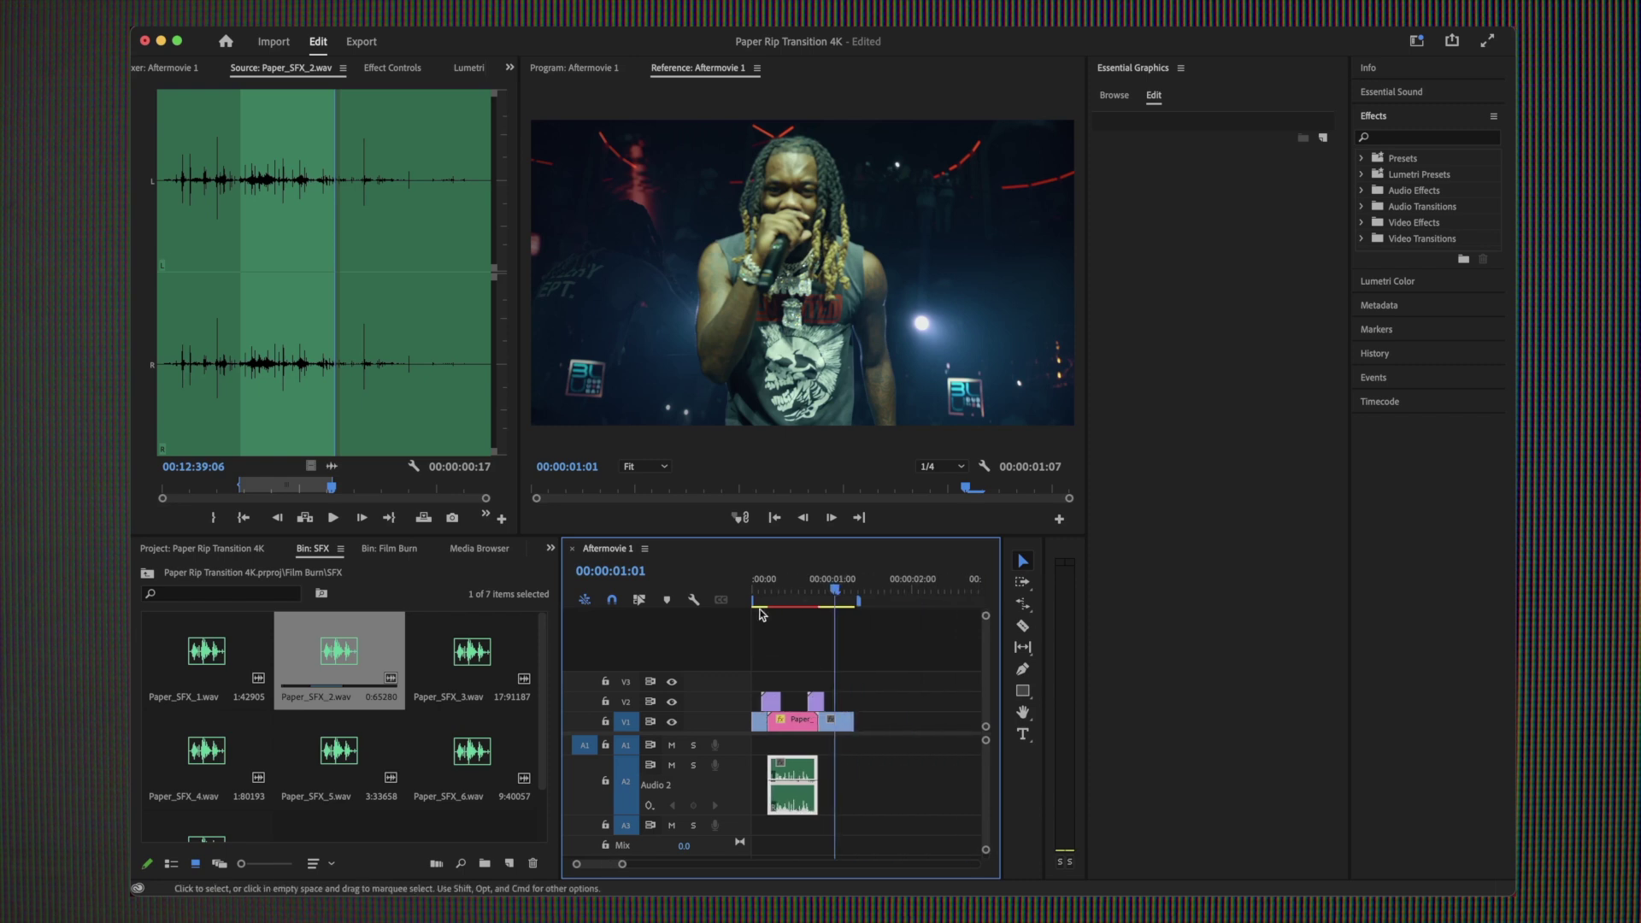
Play back the sequence from the beginning to check the paper sound against the rip transition.
left_click_drag(830, 589, 751, 591)
key("equal")
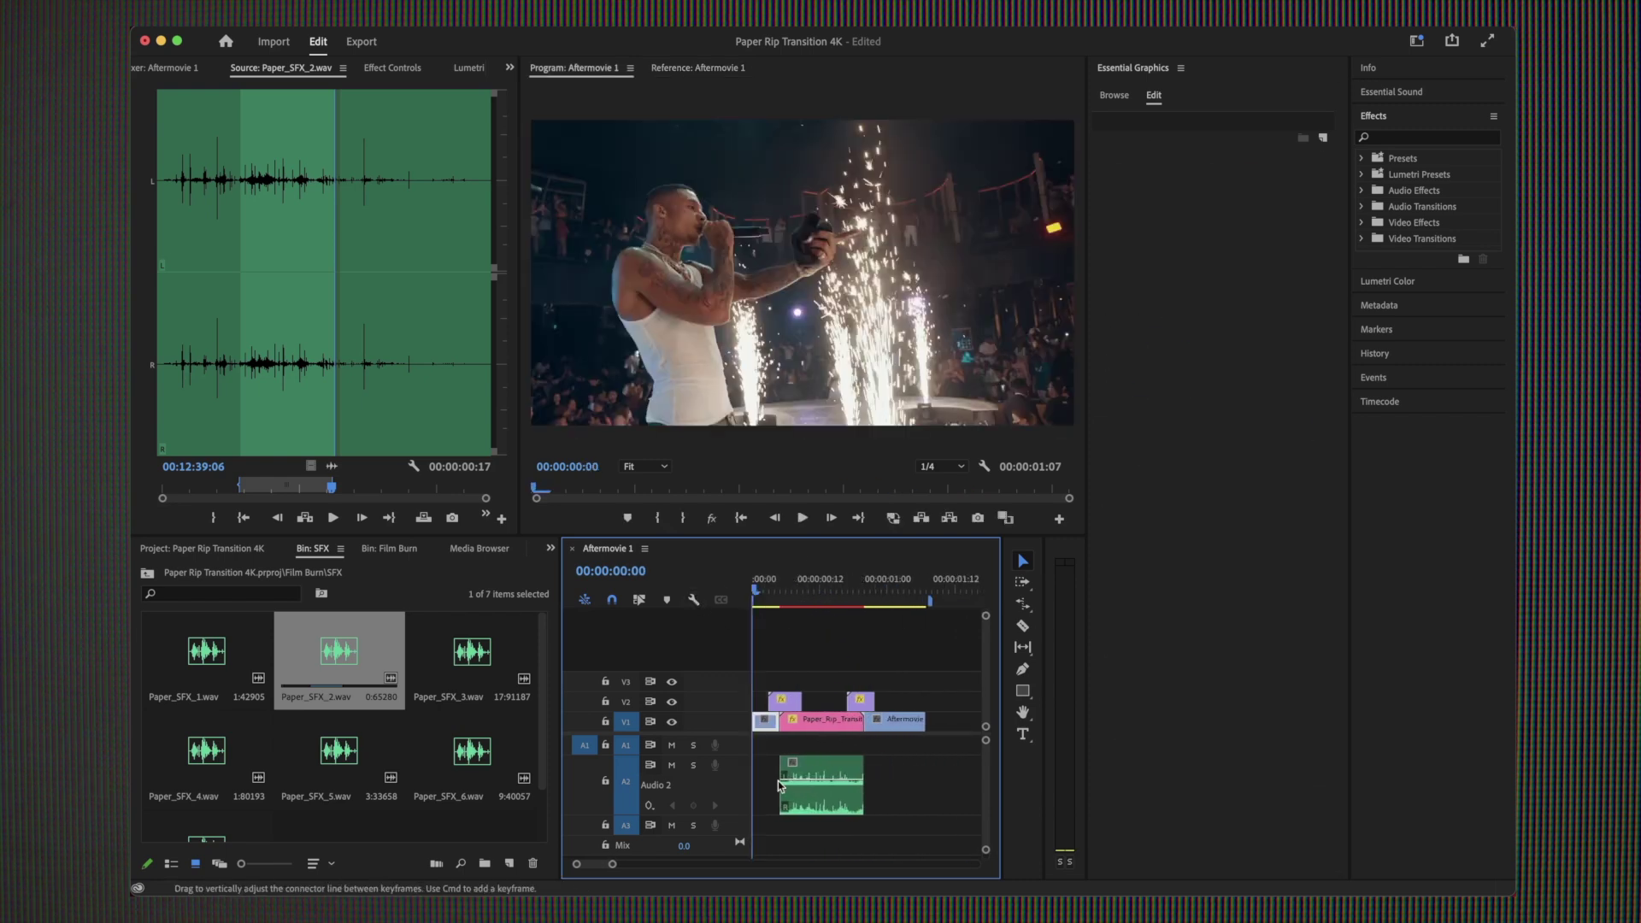
key("space")
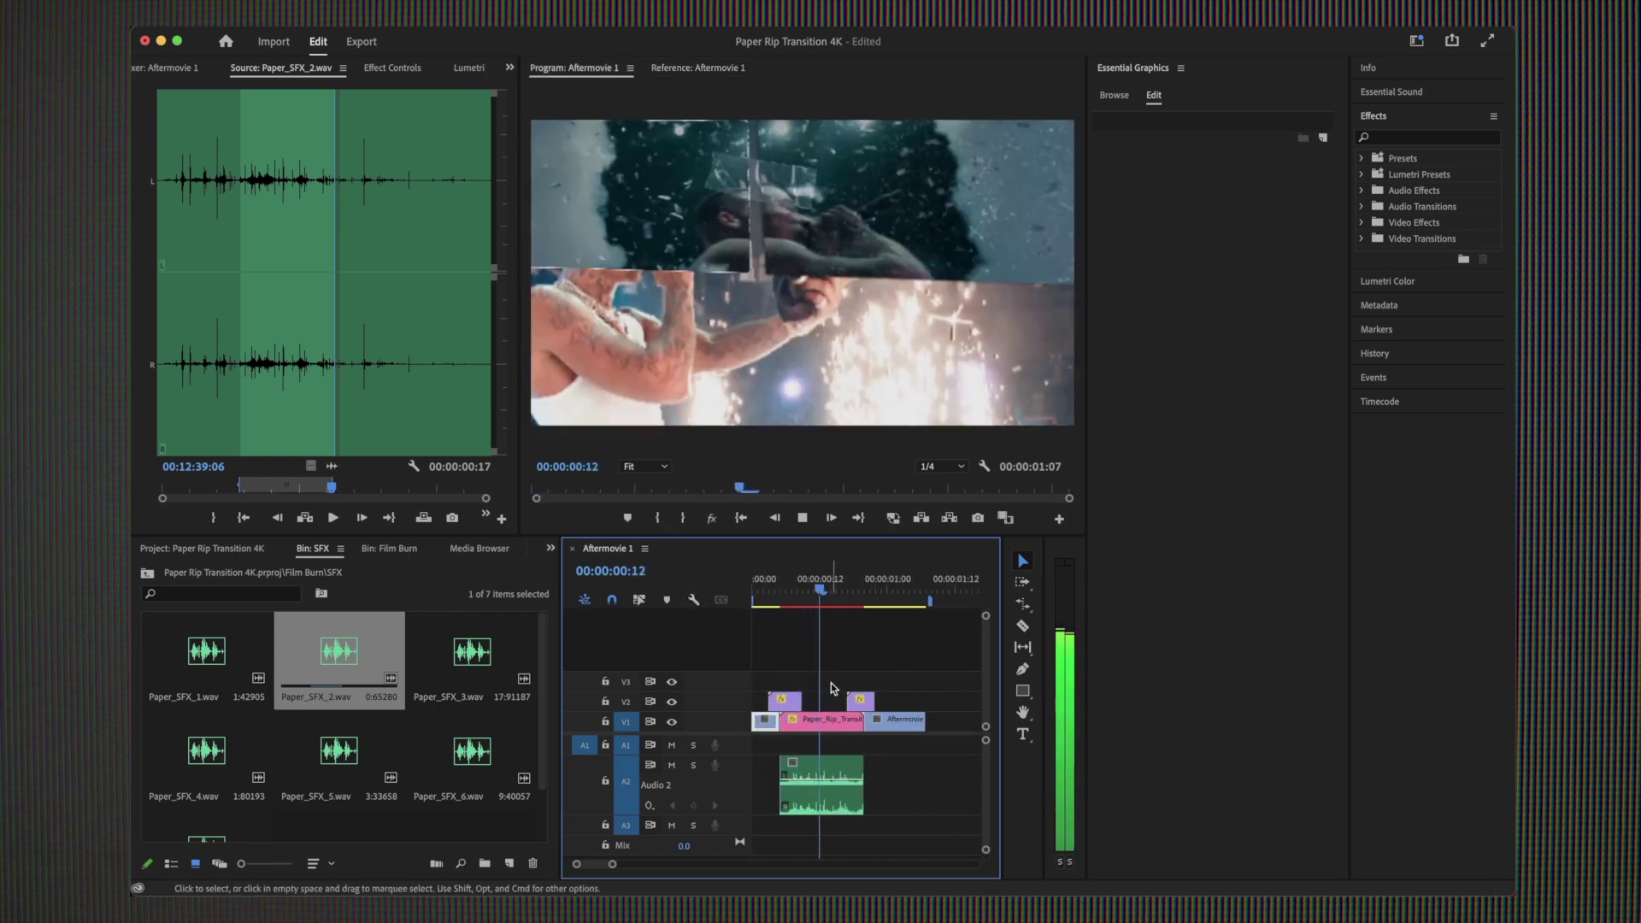
left_click(777, 578)
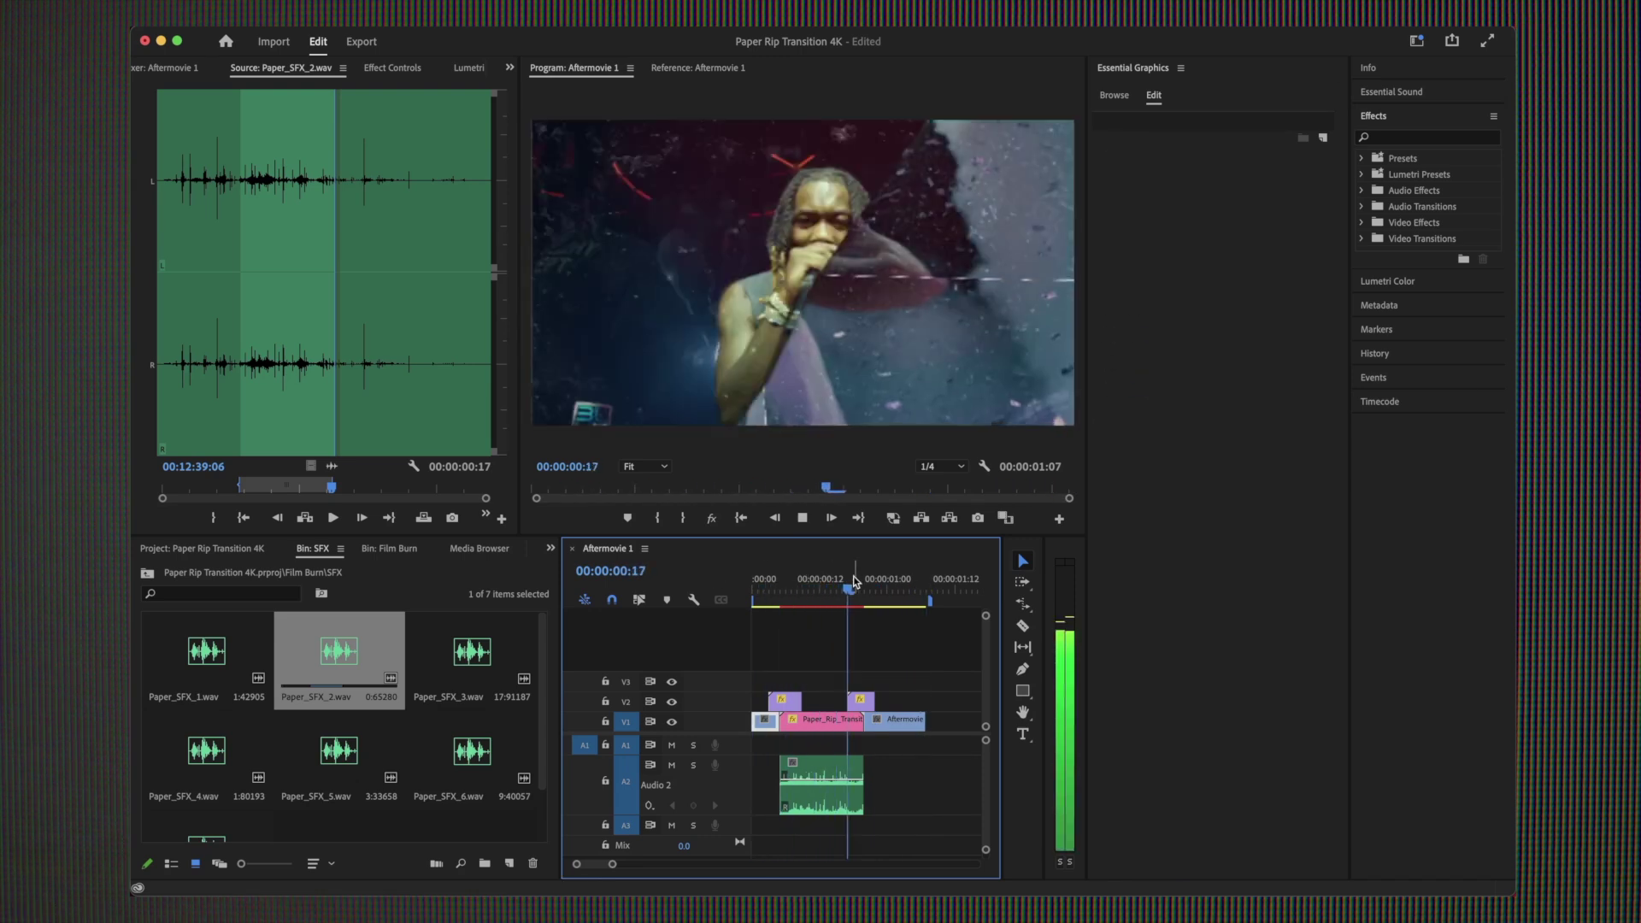